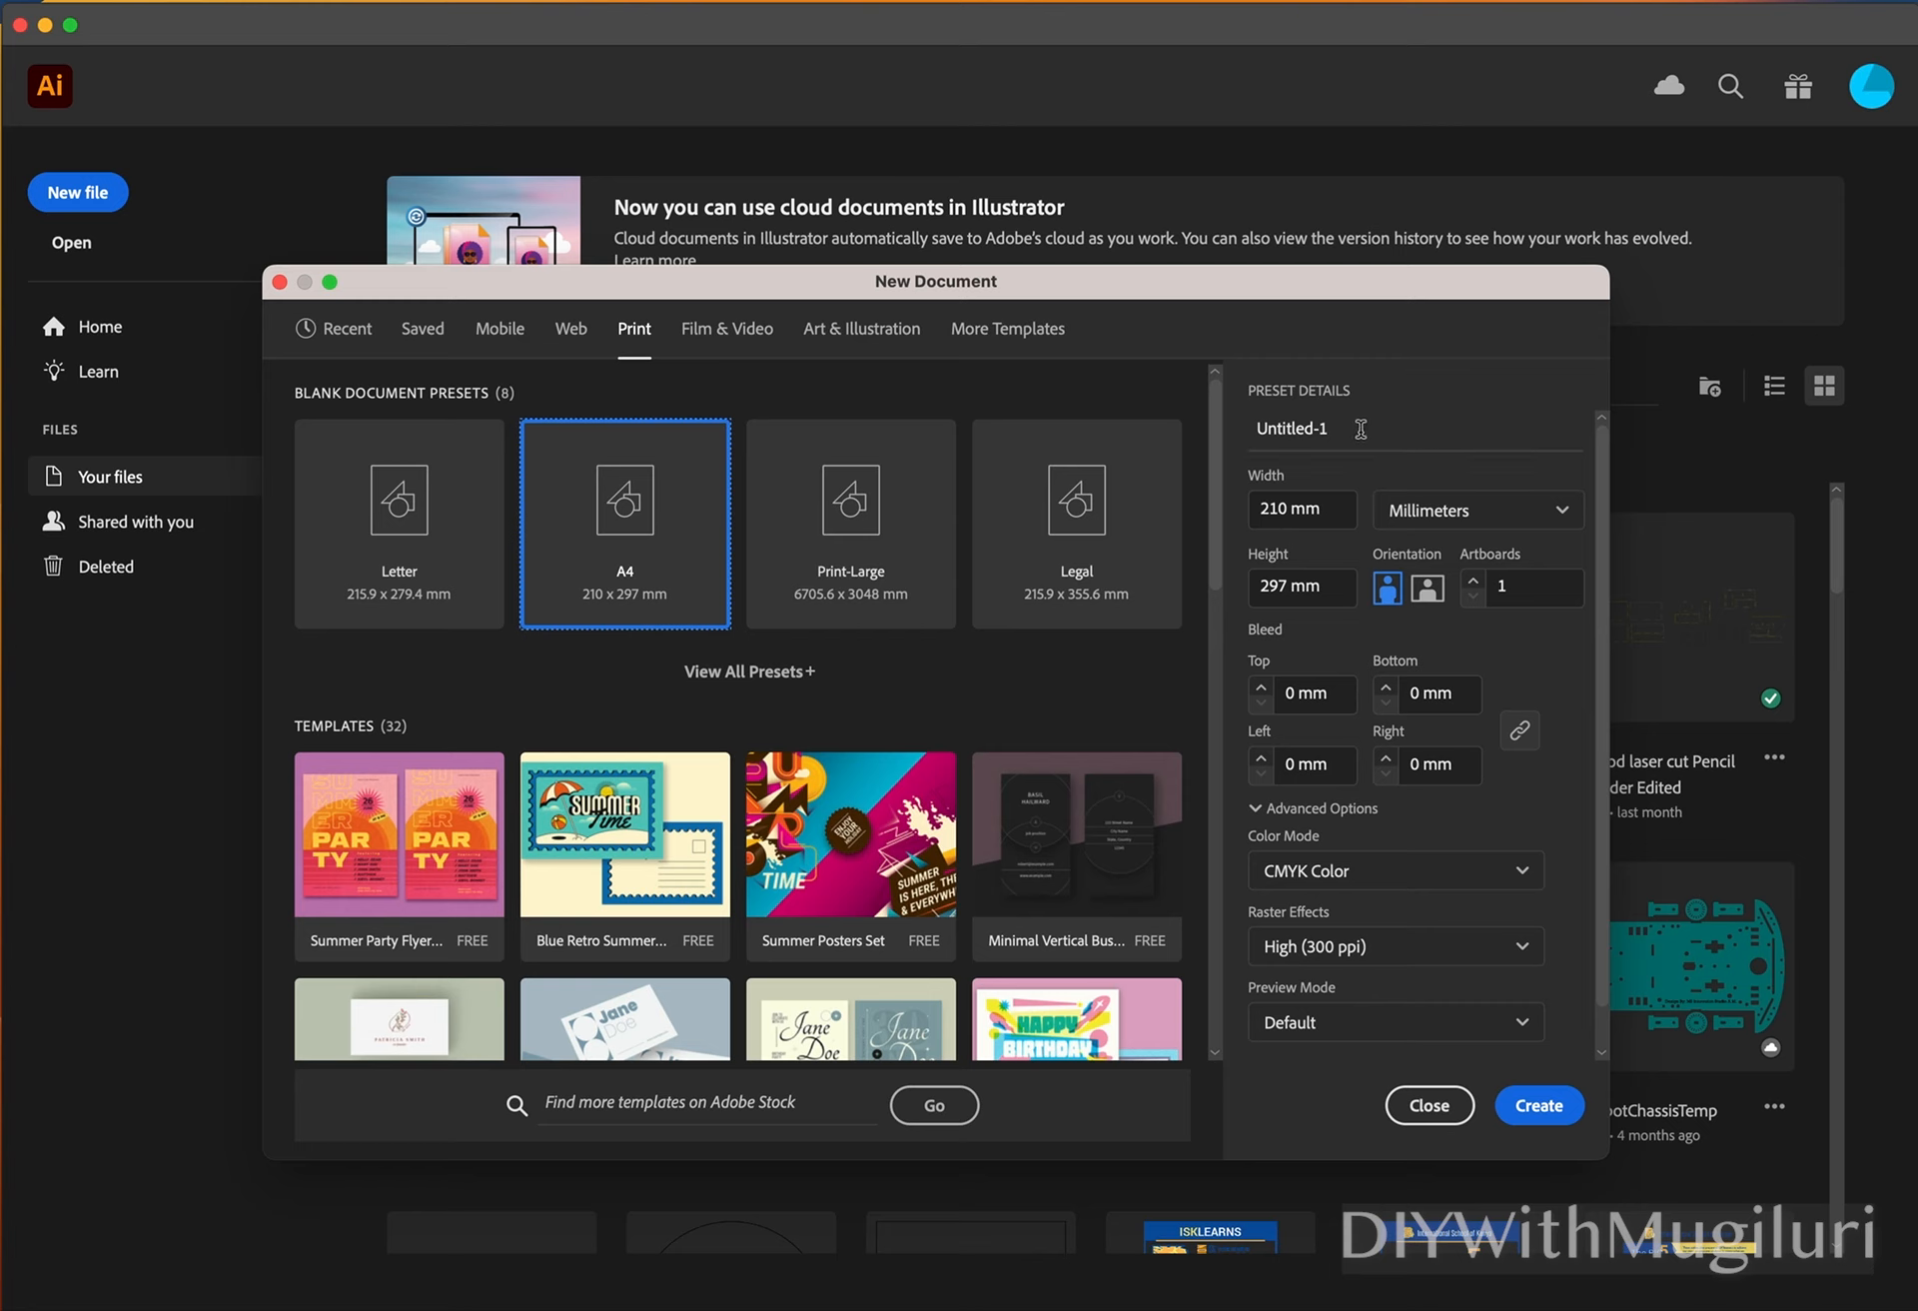
Create a new A4 print document named Basics in landscape orientation, 297 mm wide and 210 mm high.
drag(1335, 429, 1248, 439)
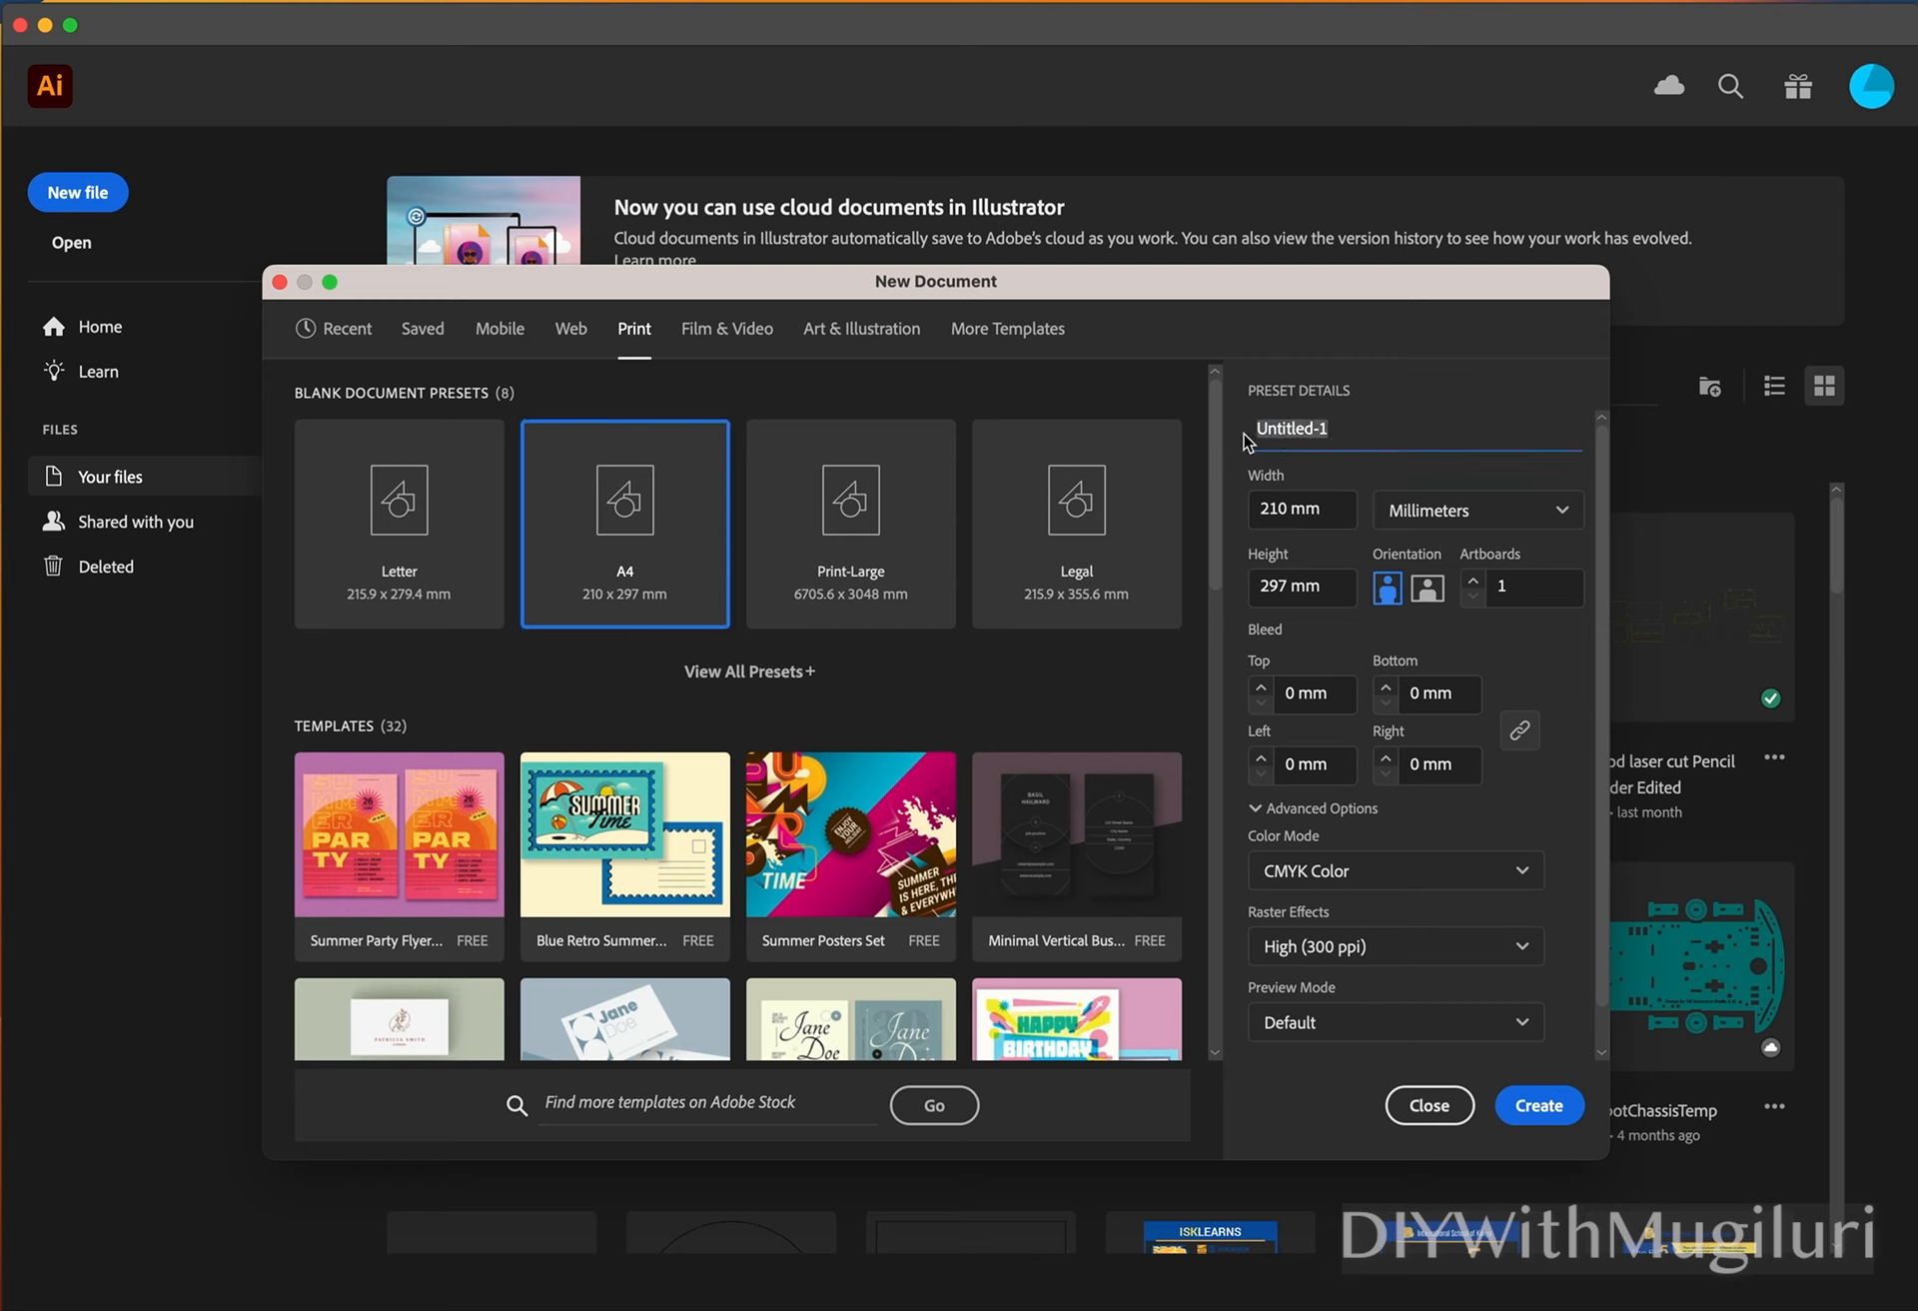
text(Basics)
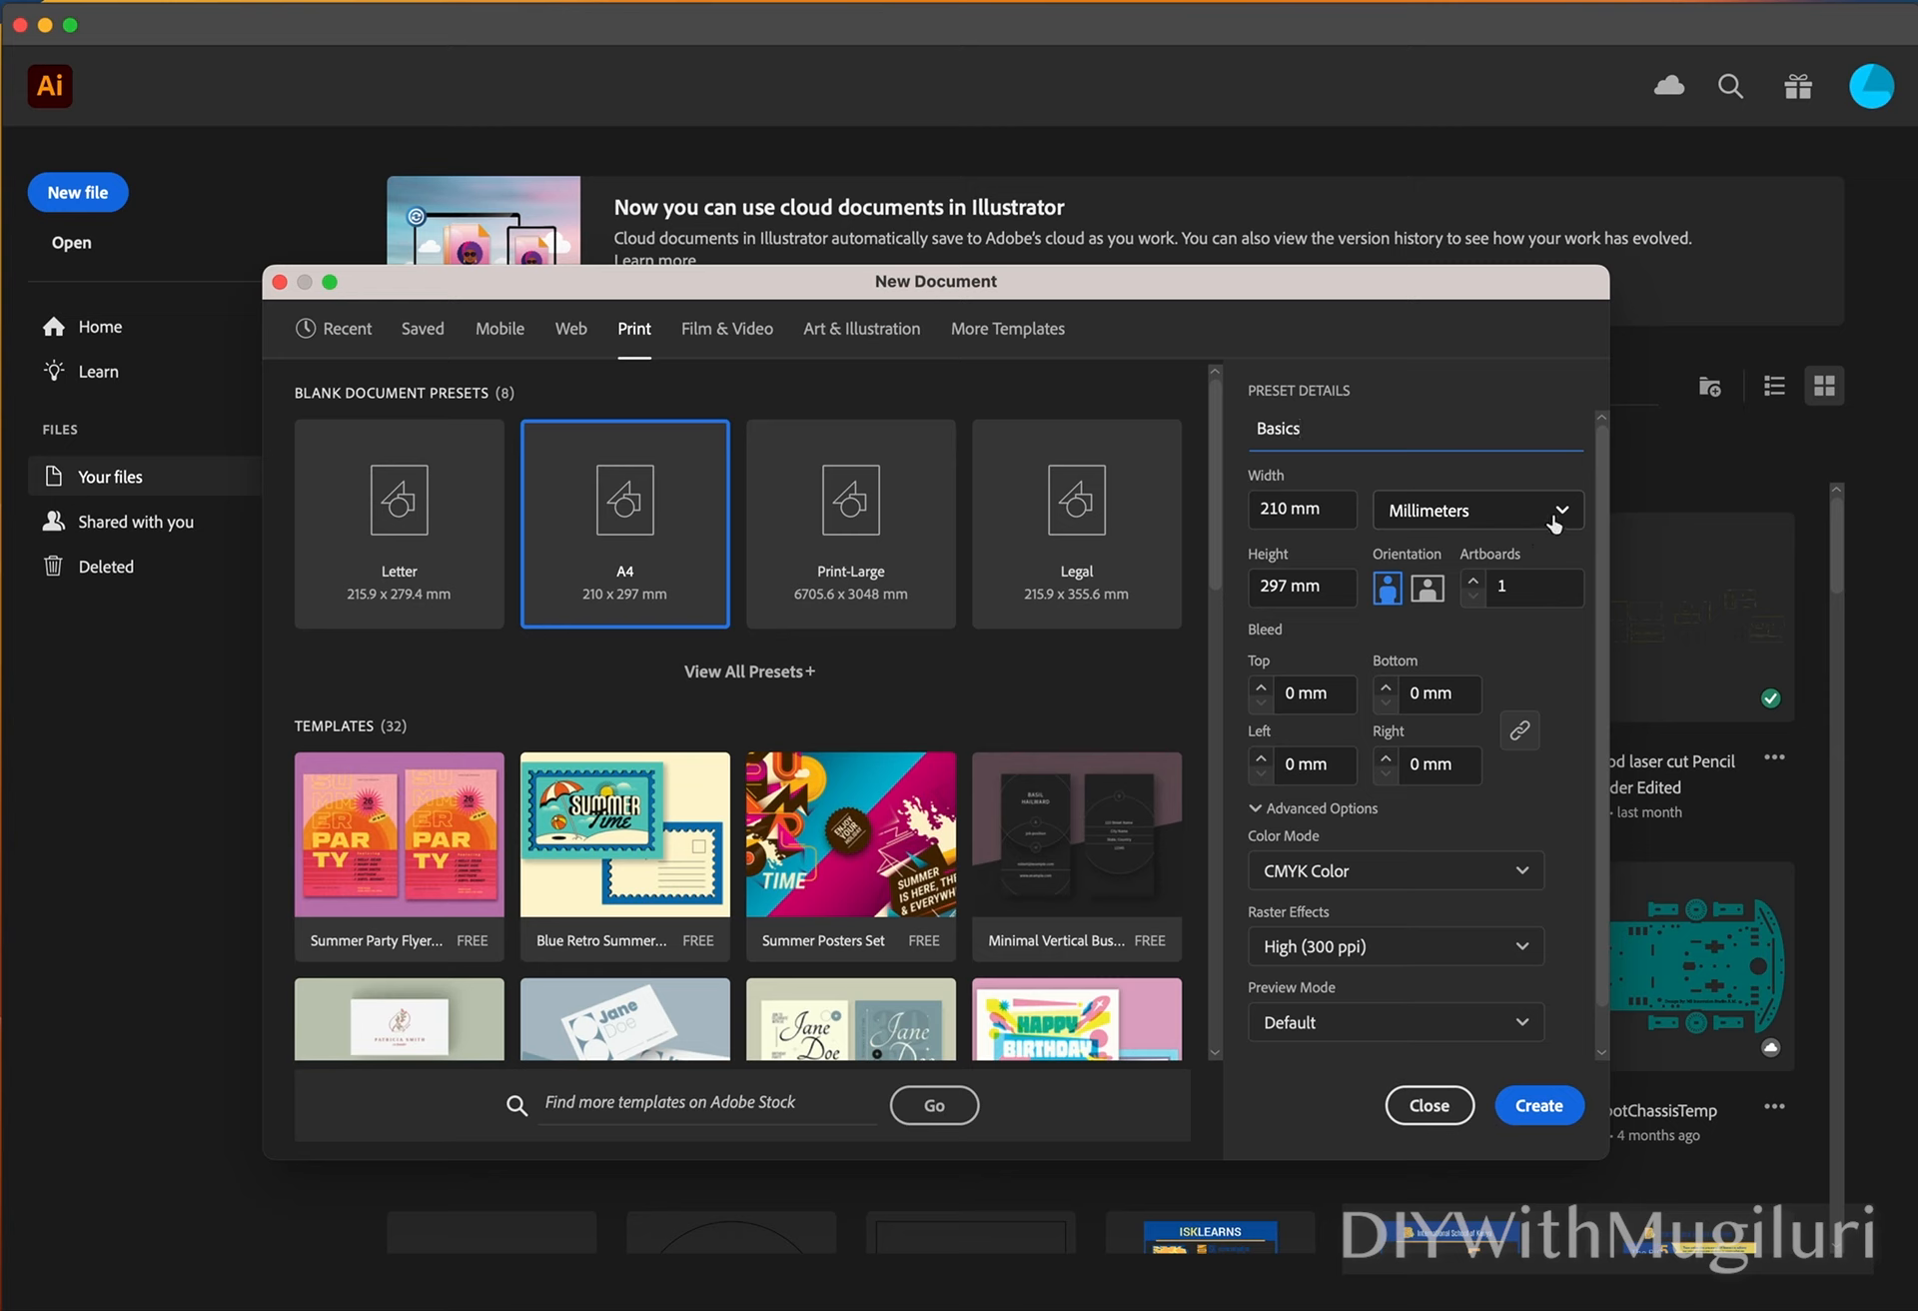
click(1431, 591)
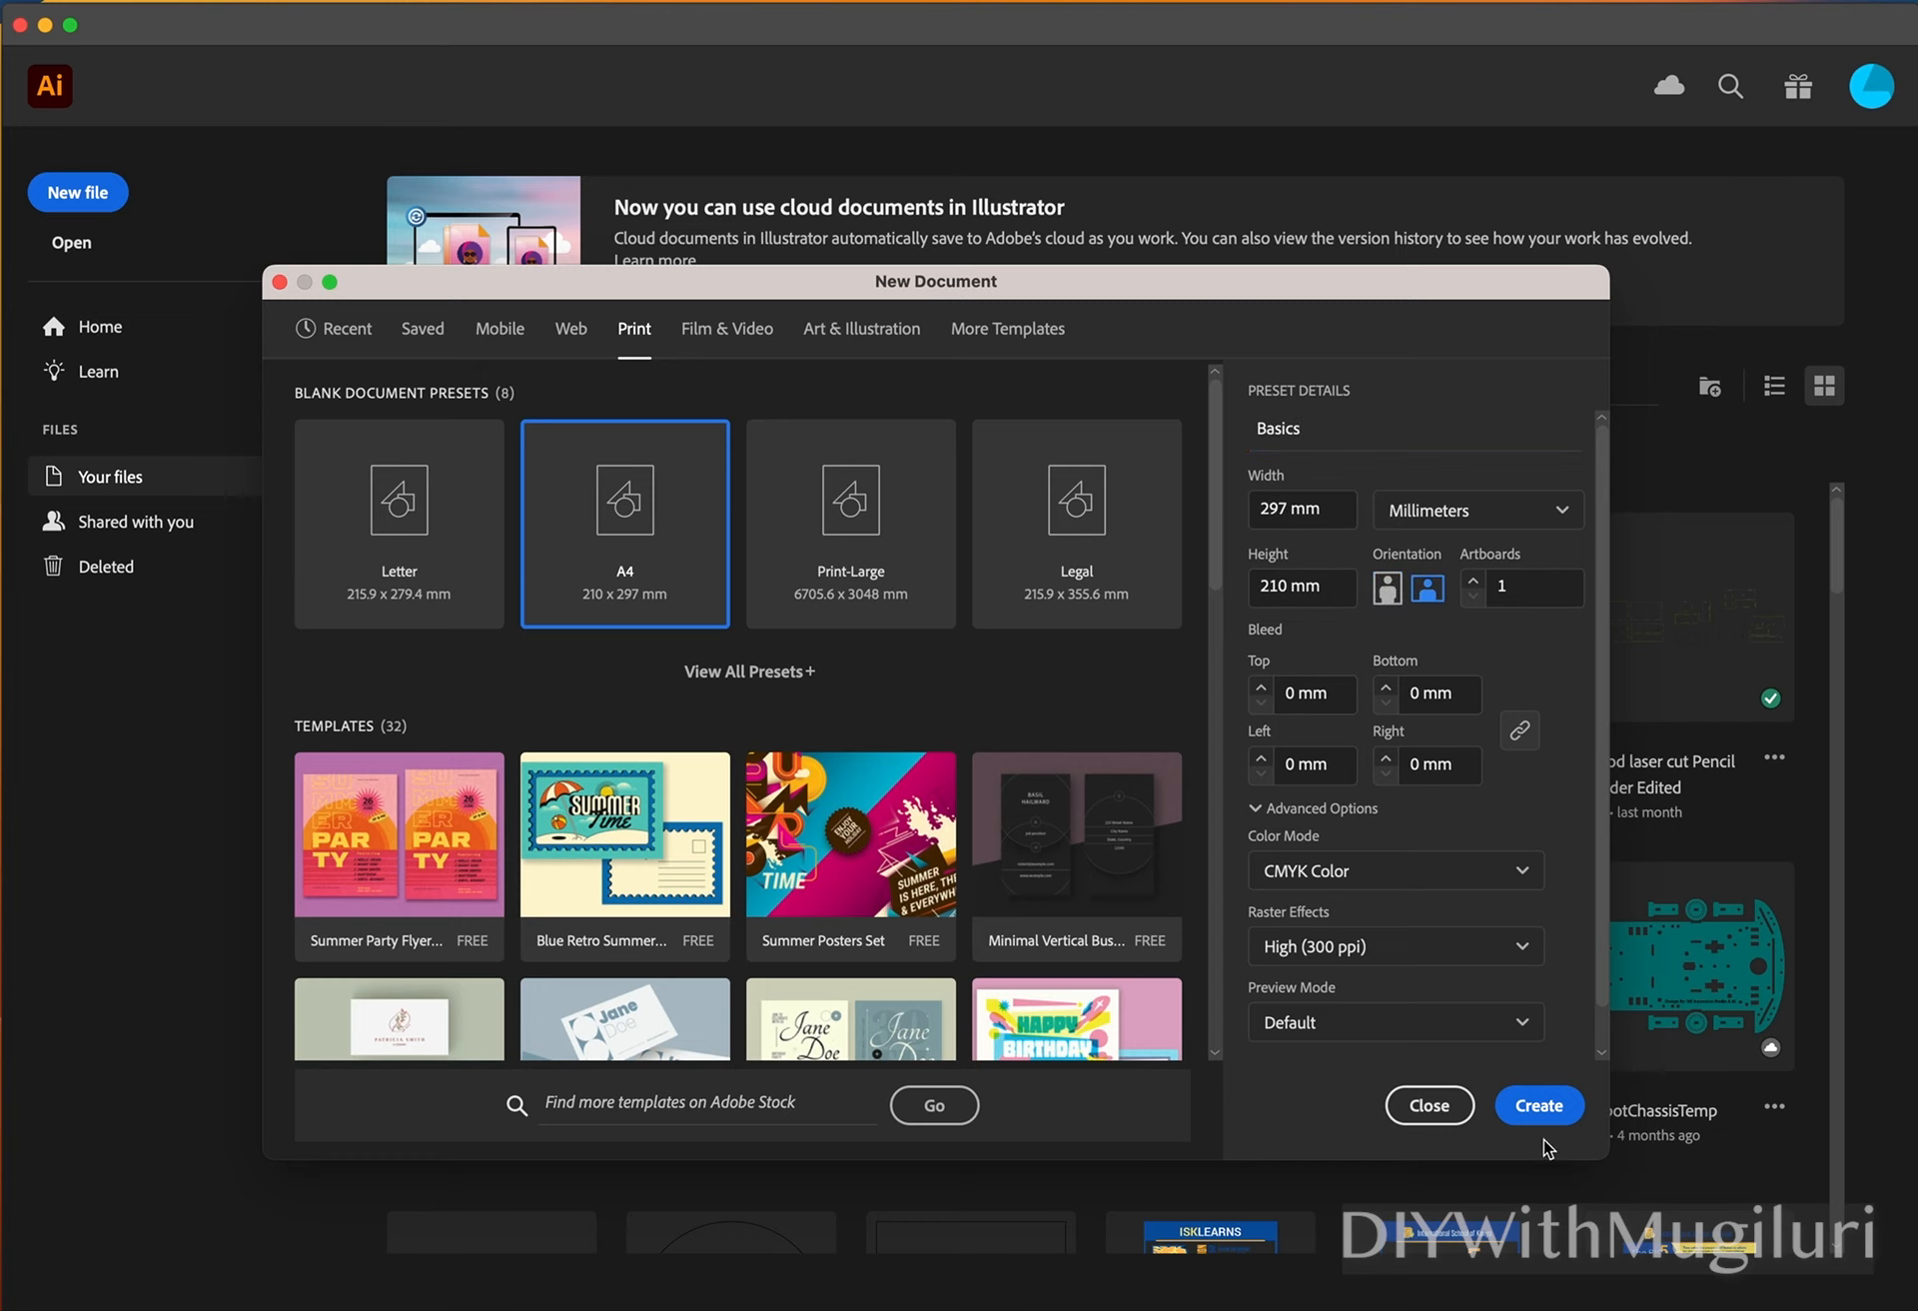
click(1551, 1118)
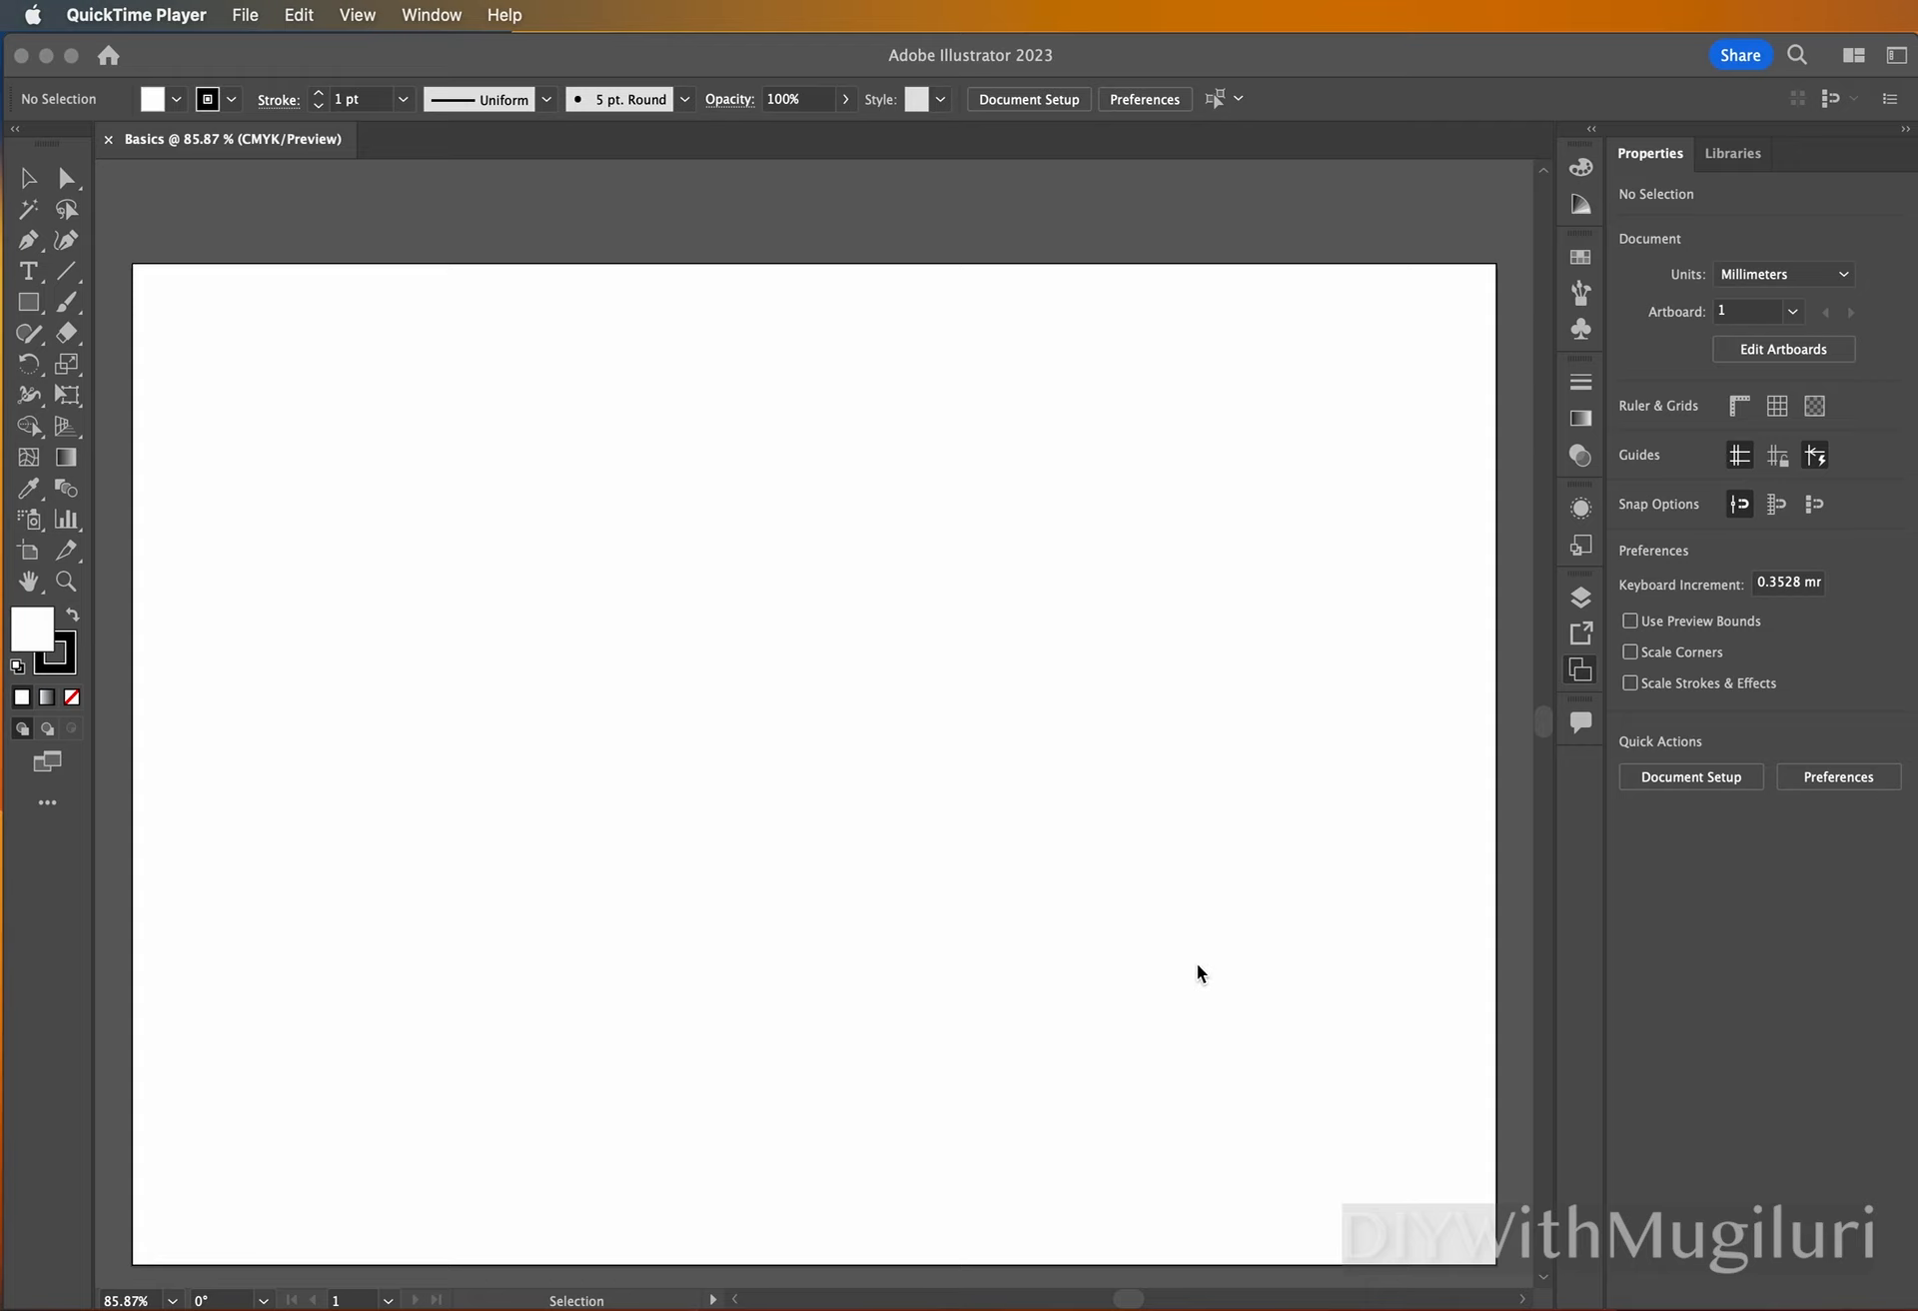
Switch the workspace to Essentials.
scroll(309, 451, up, 2)
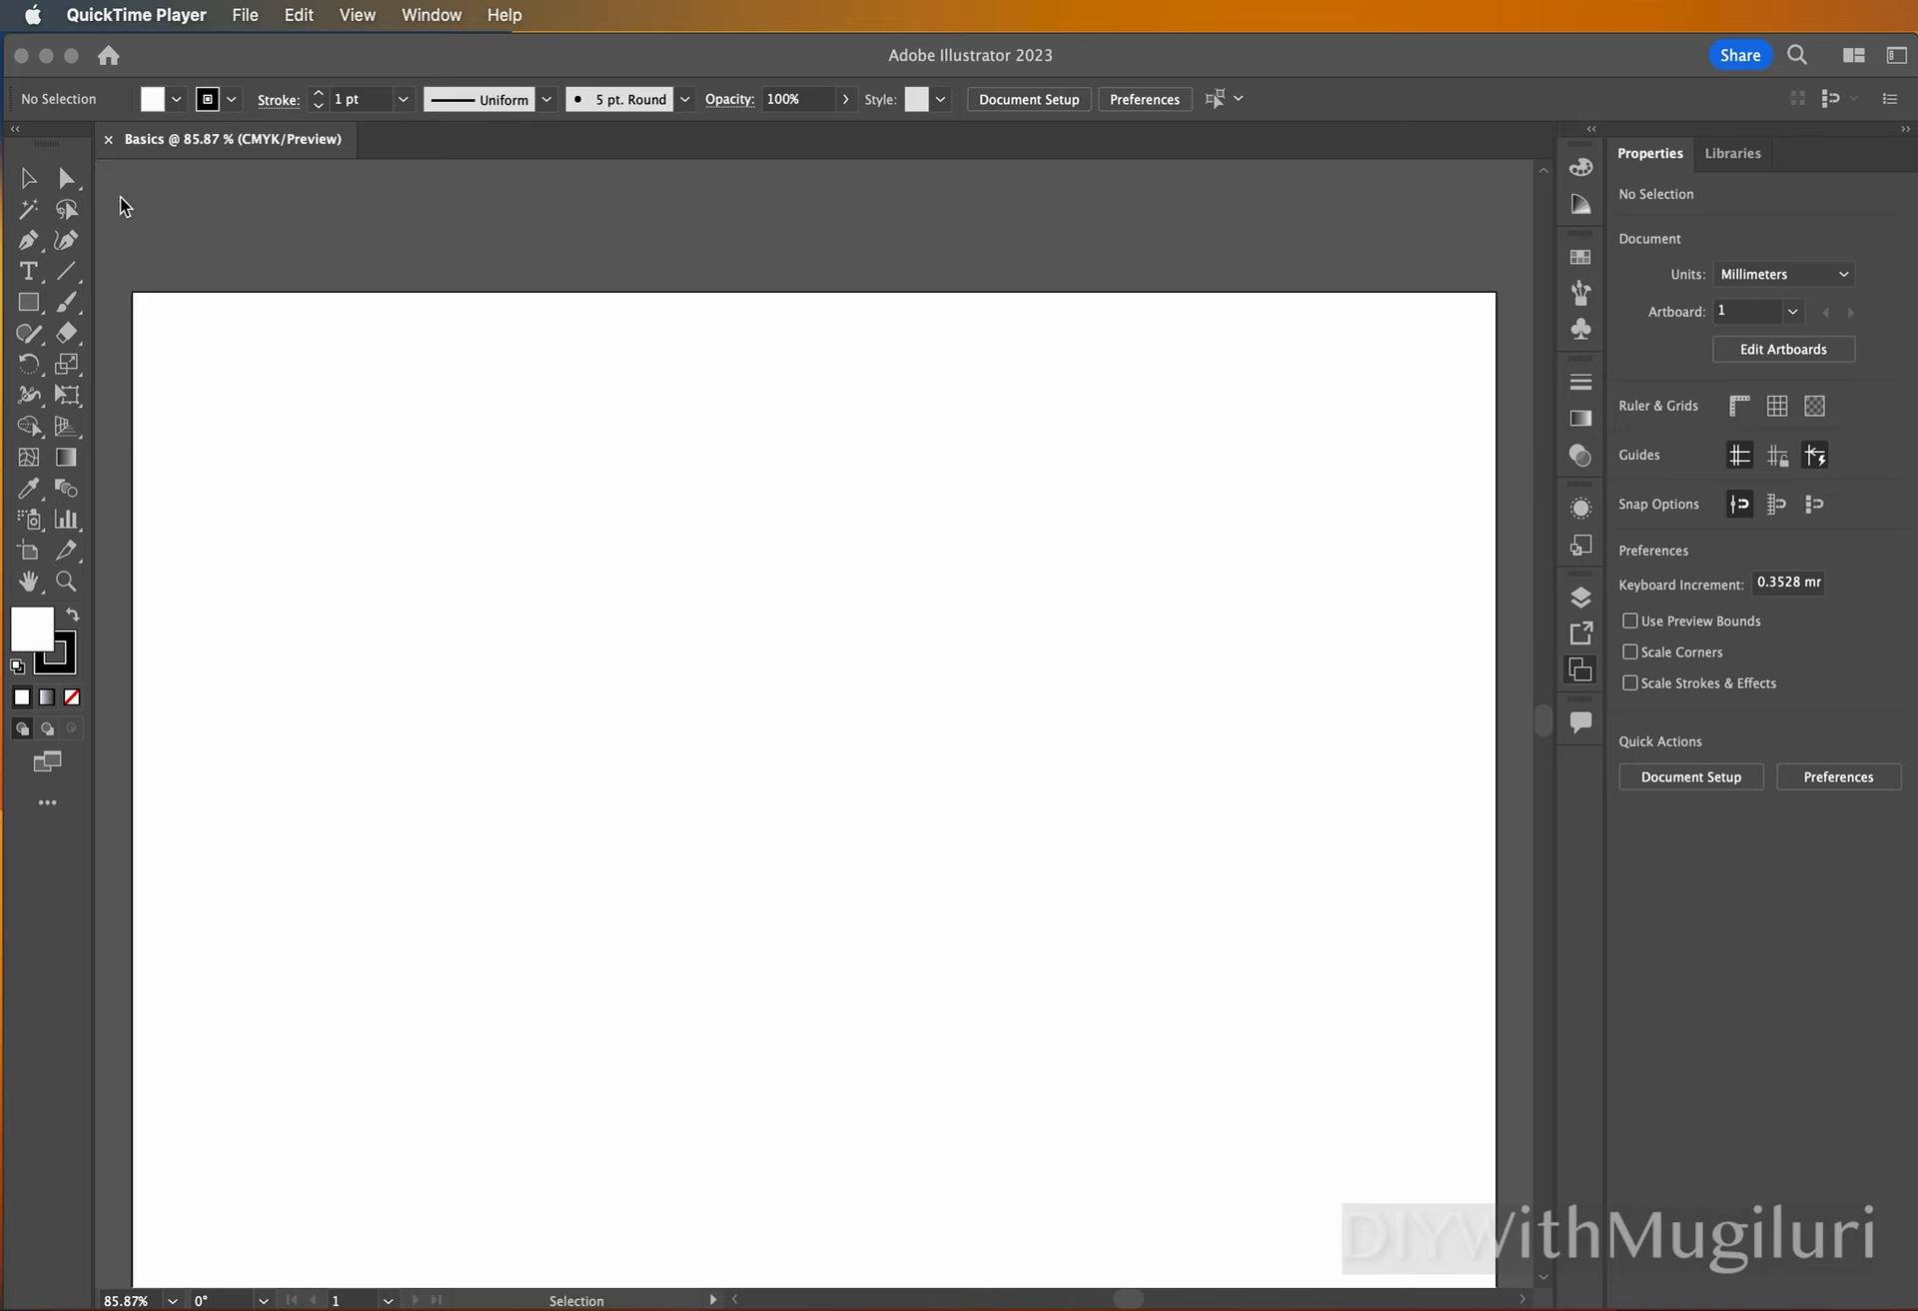
click(281, 67)
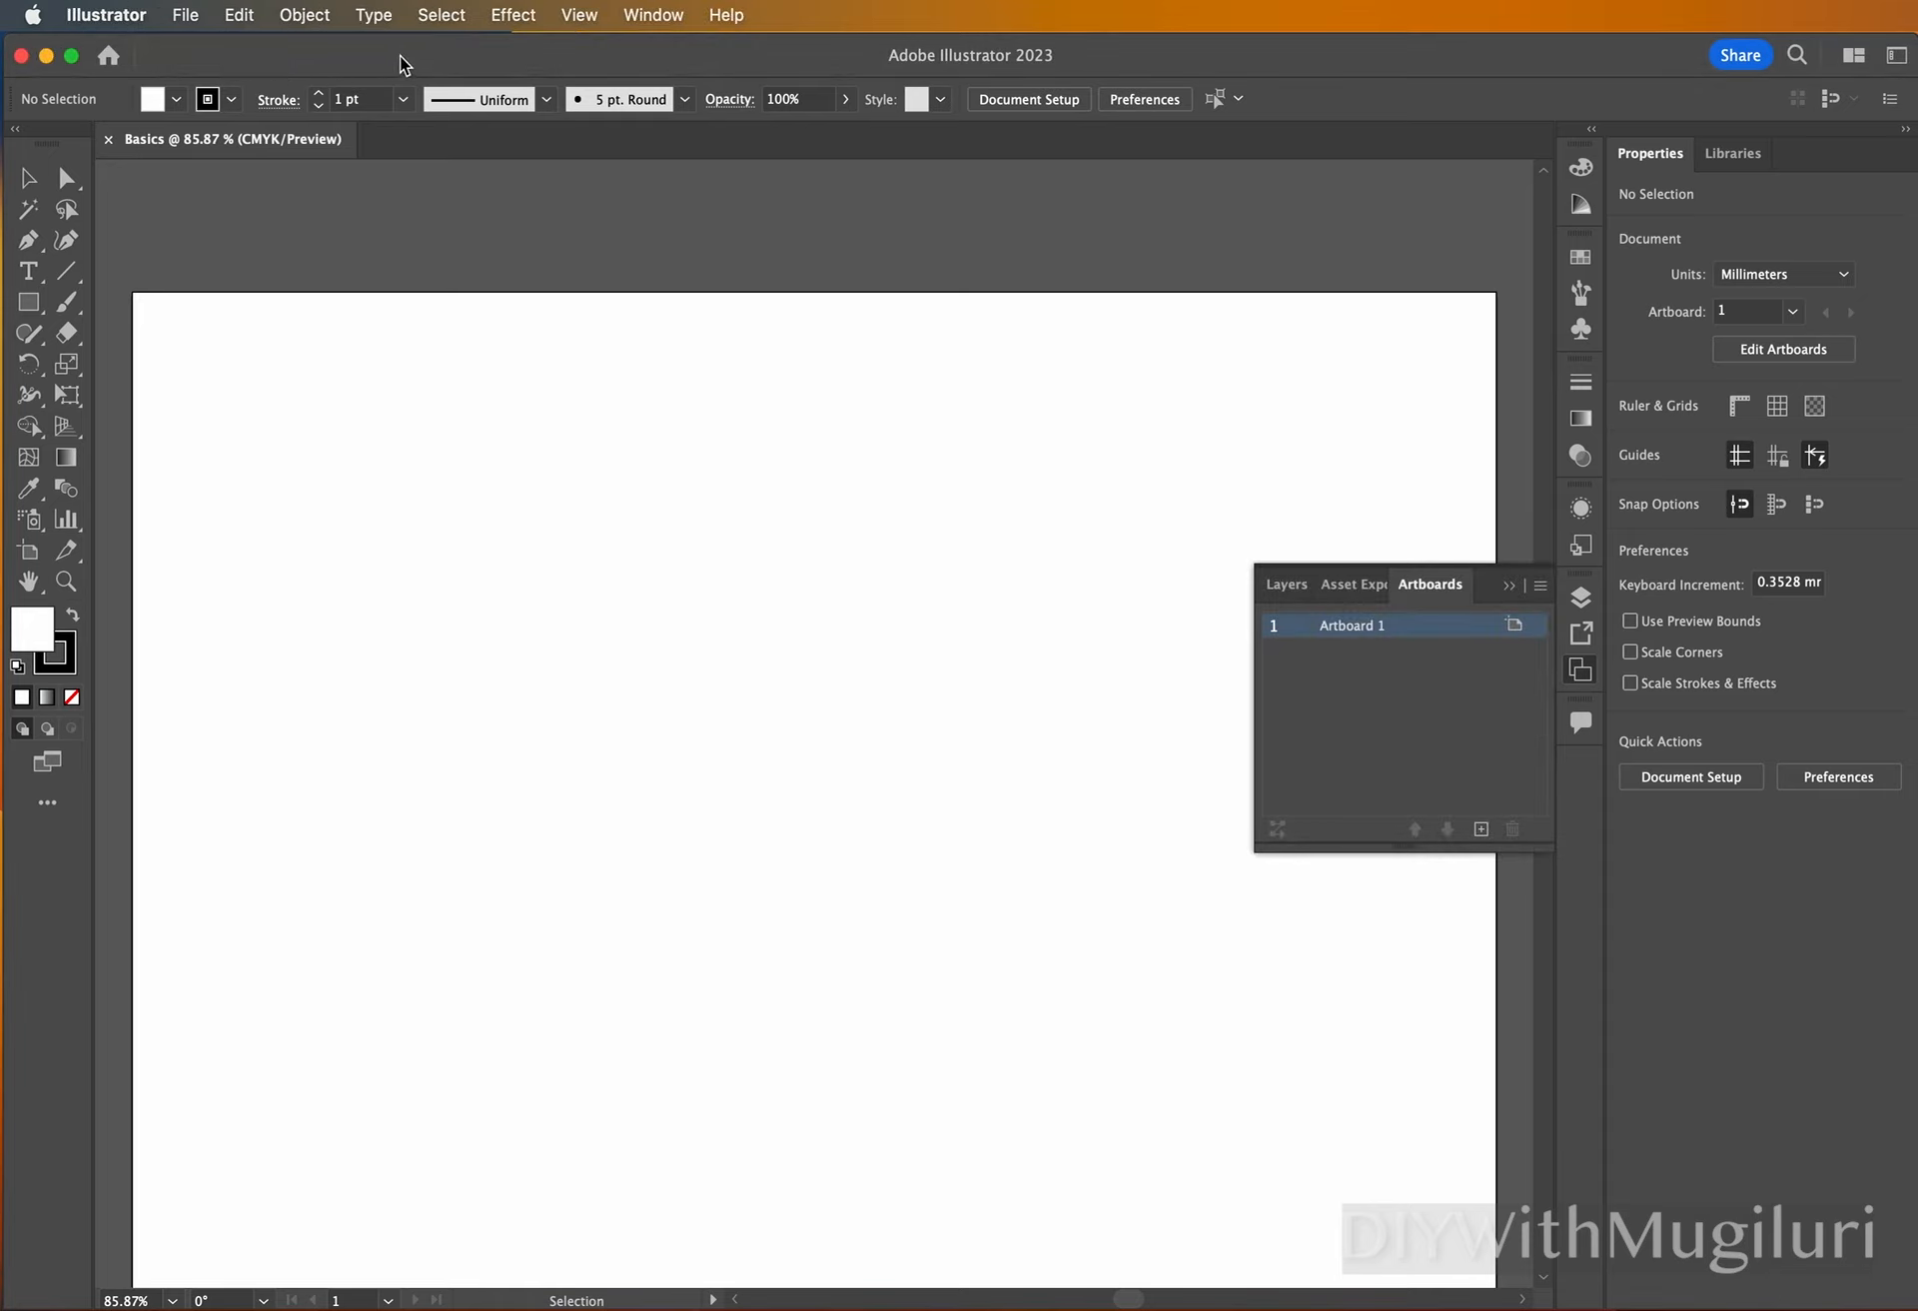
click(655, 15)
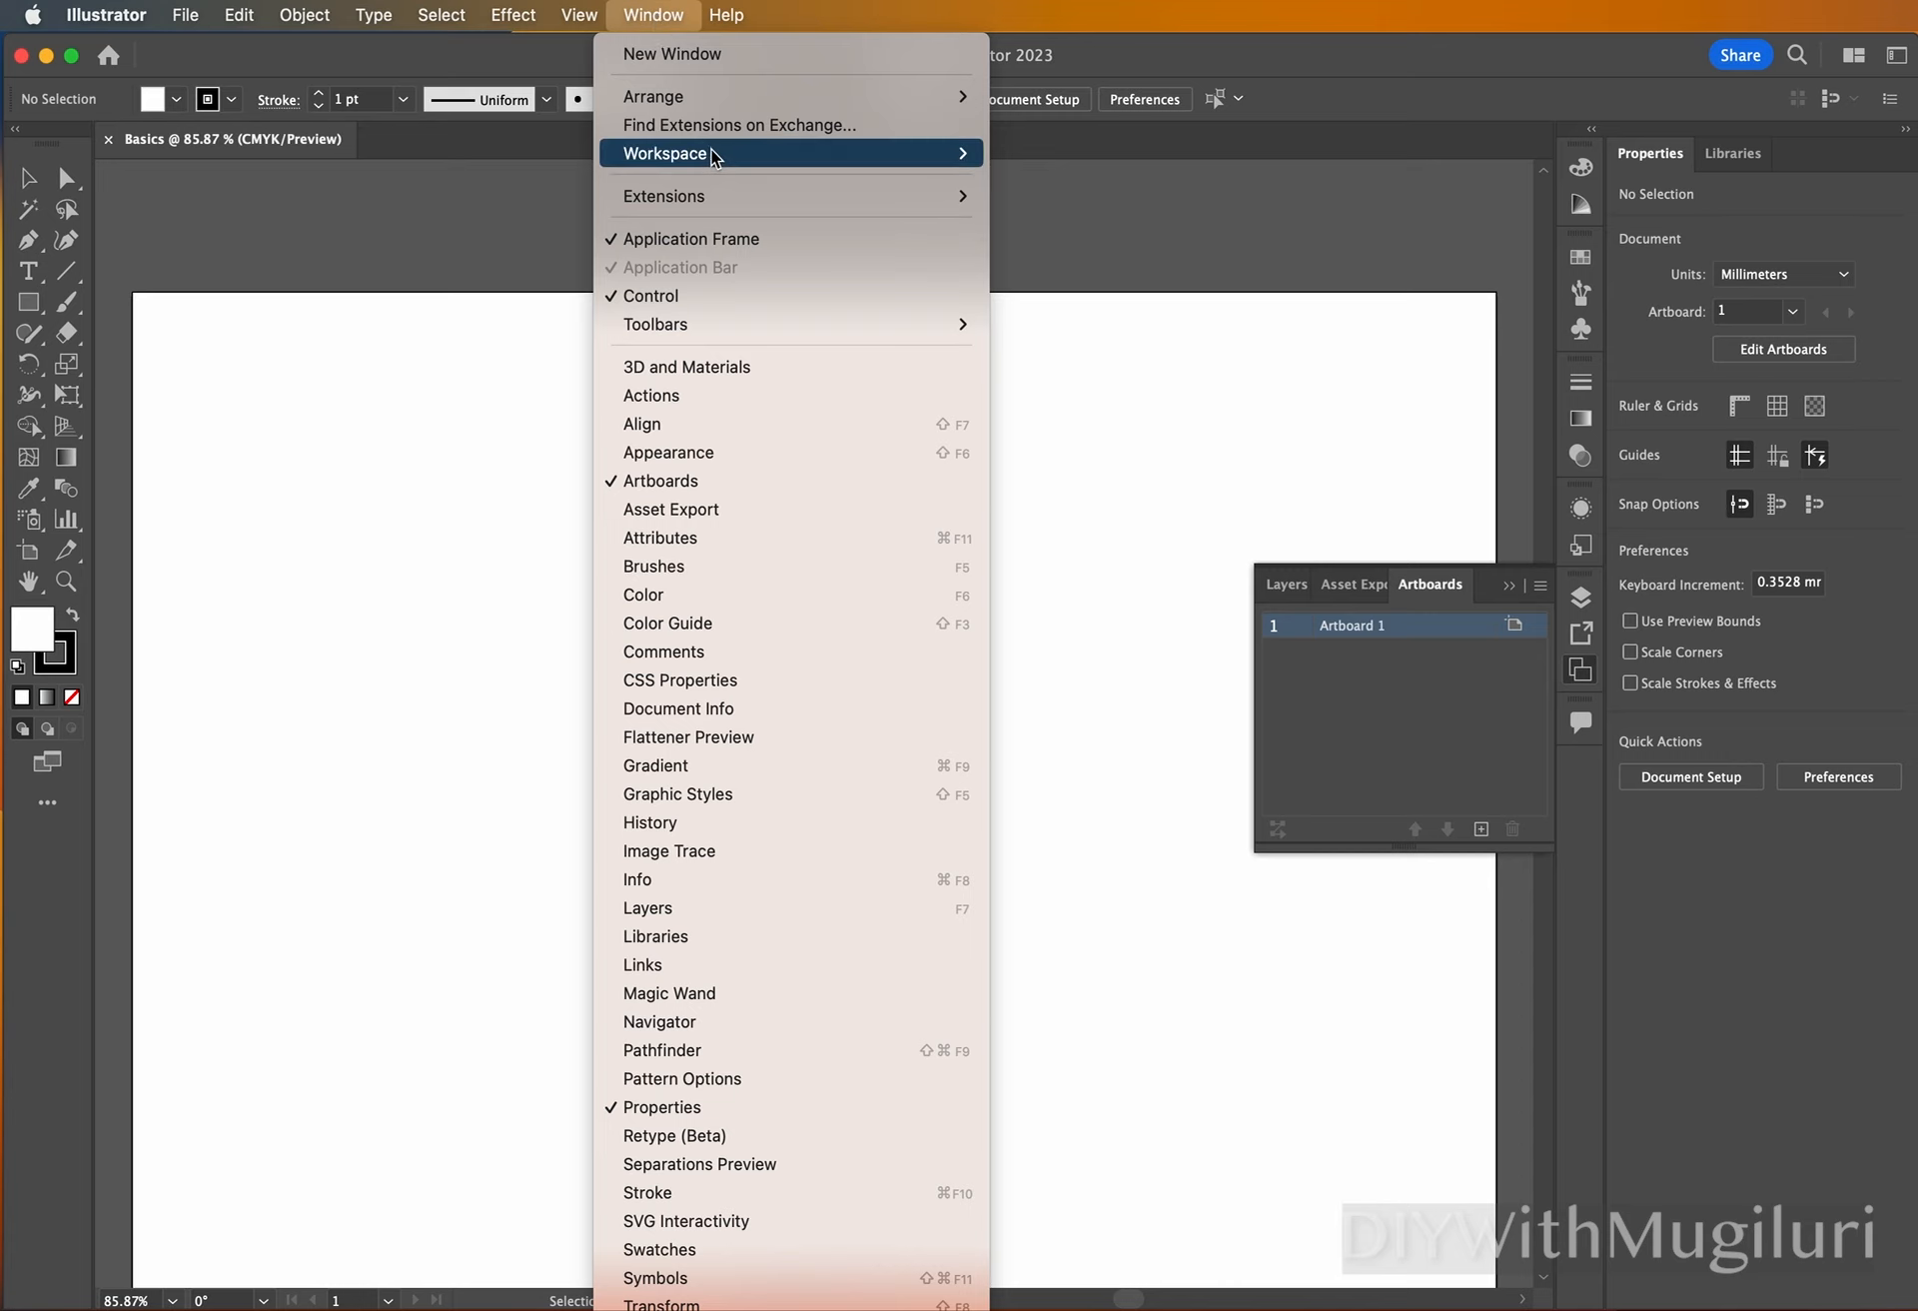
mouse_move(714, 152)
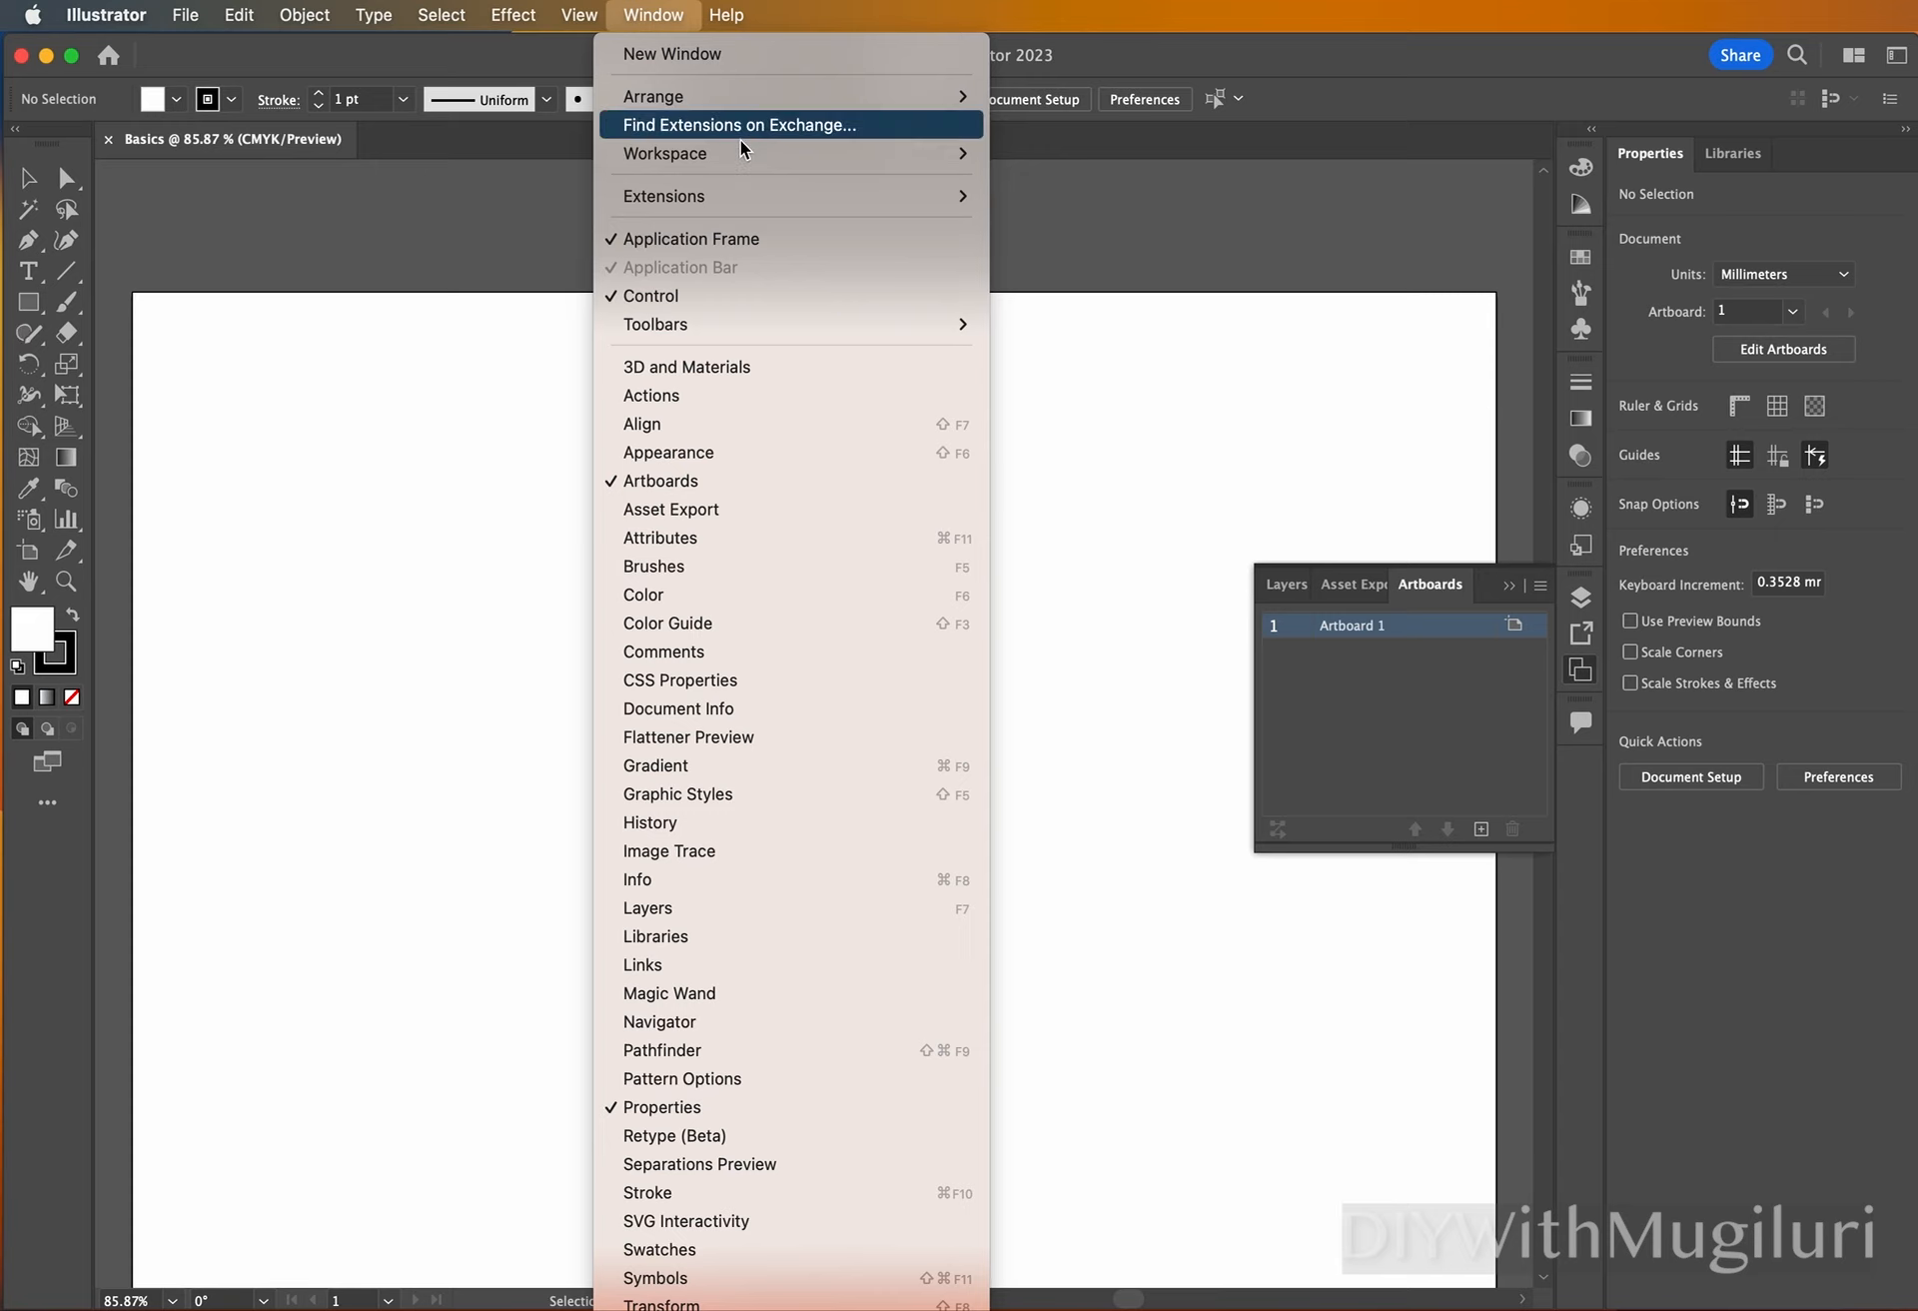
mouse_move(788, 165)
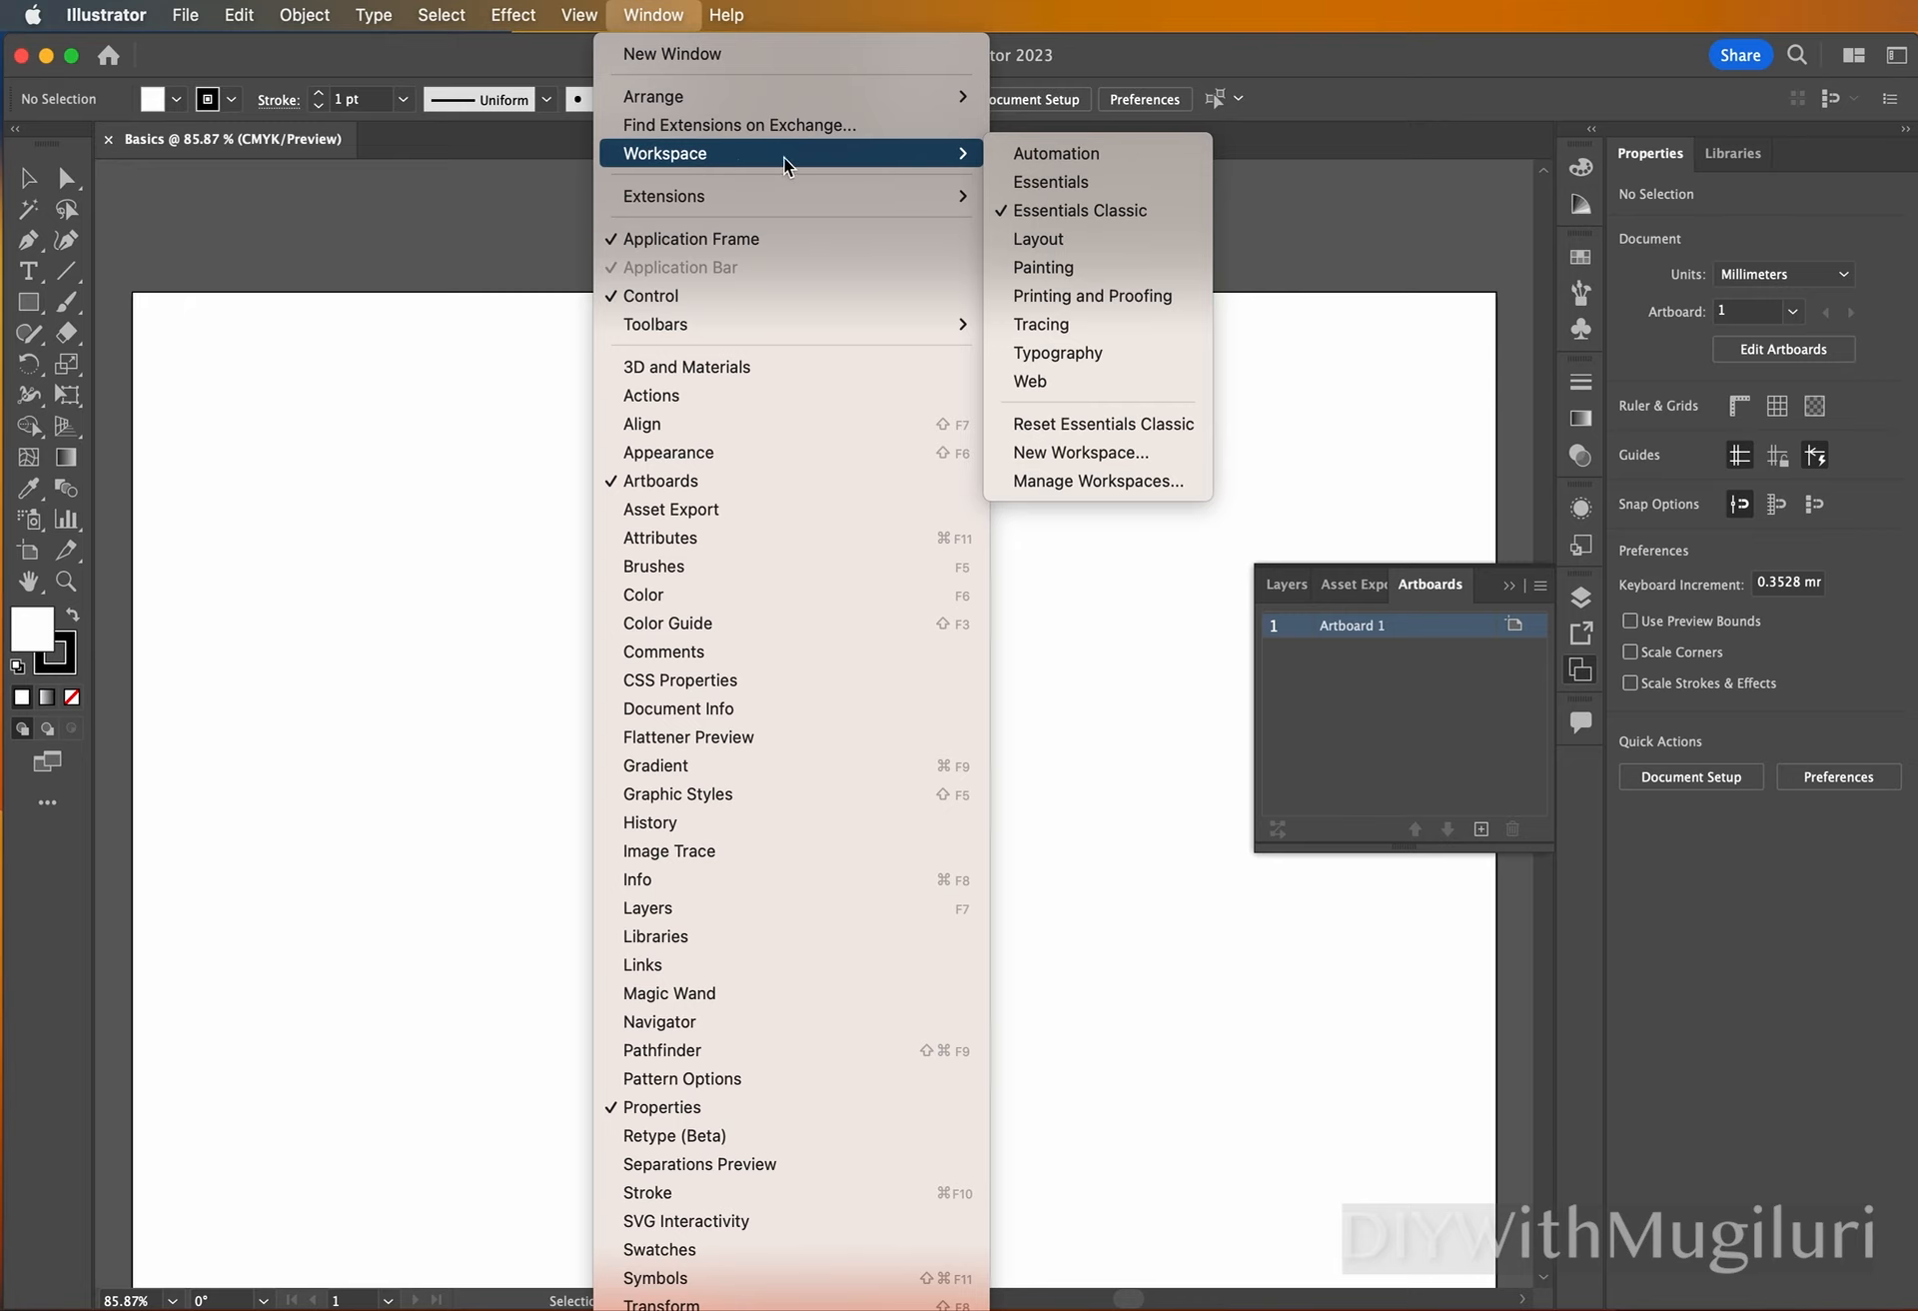
click(1072, 186)
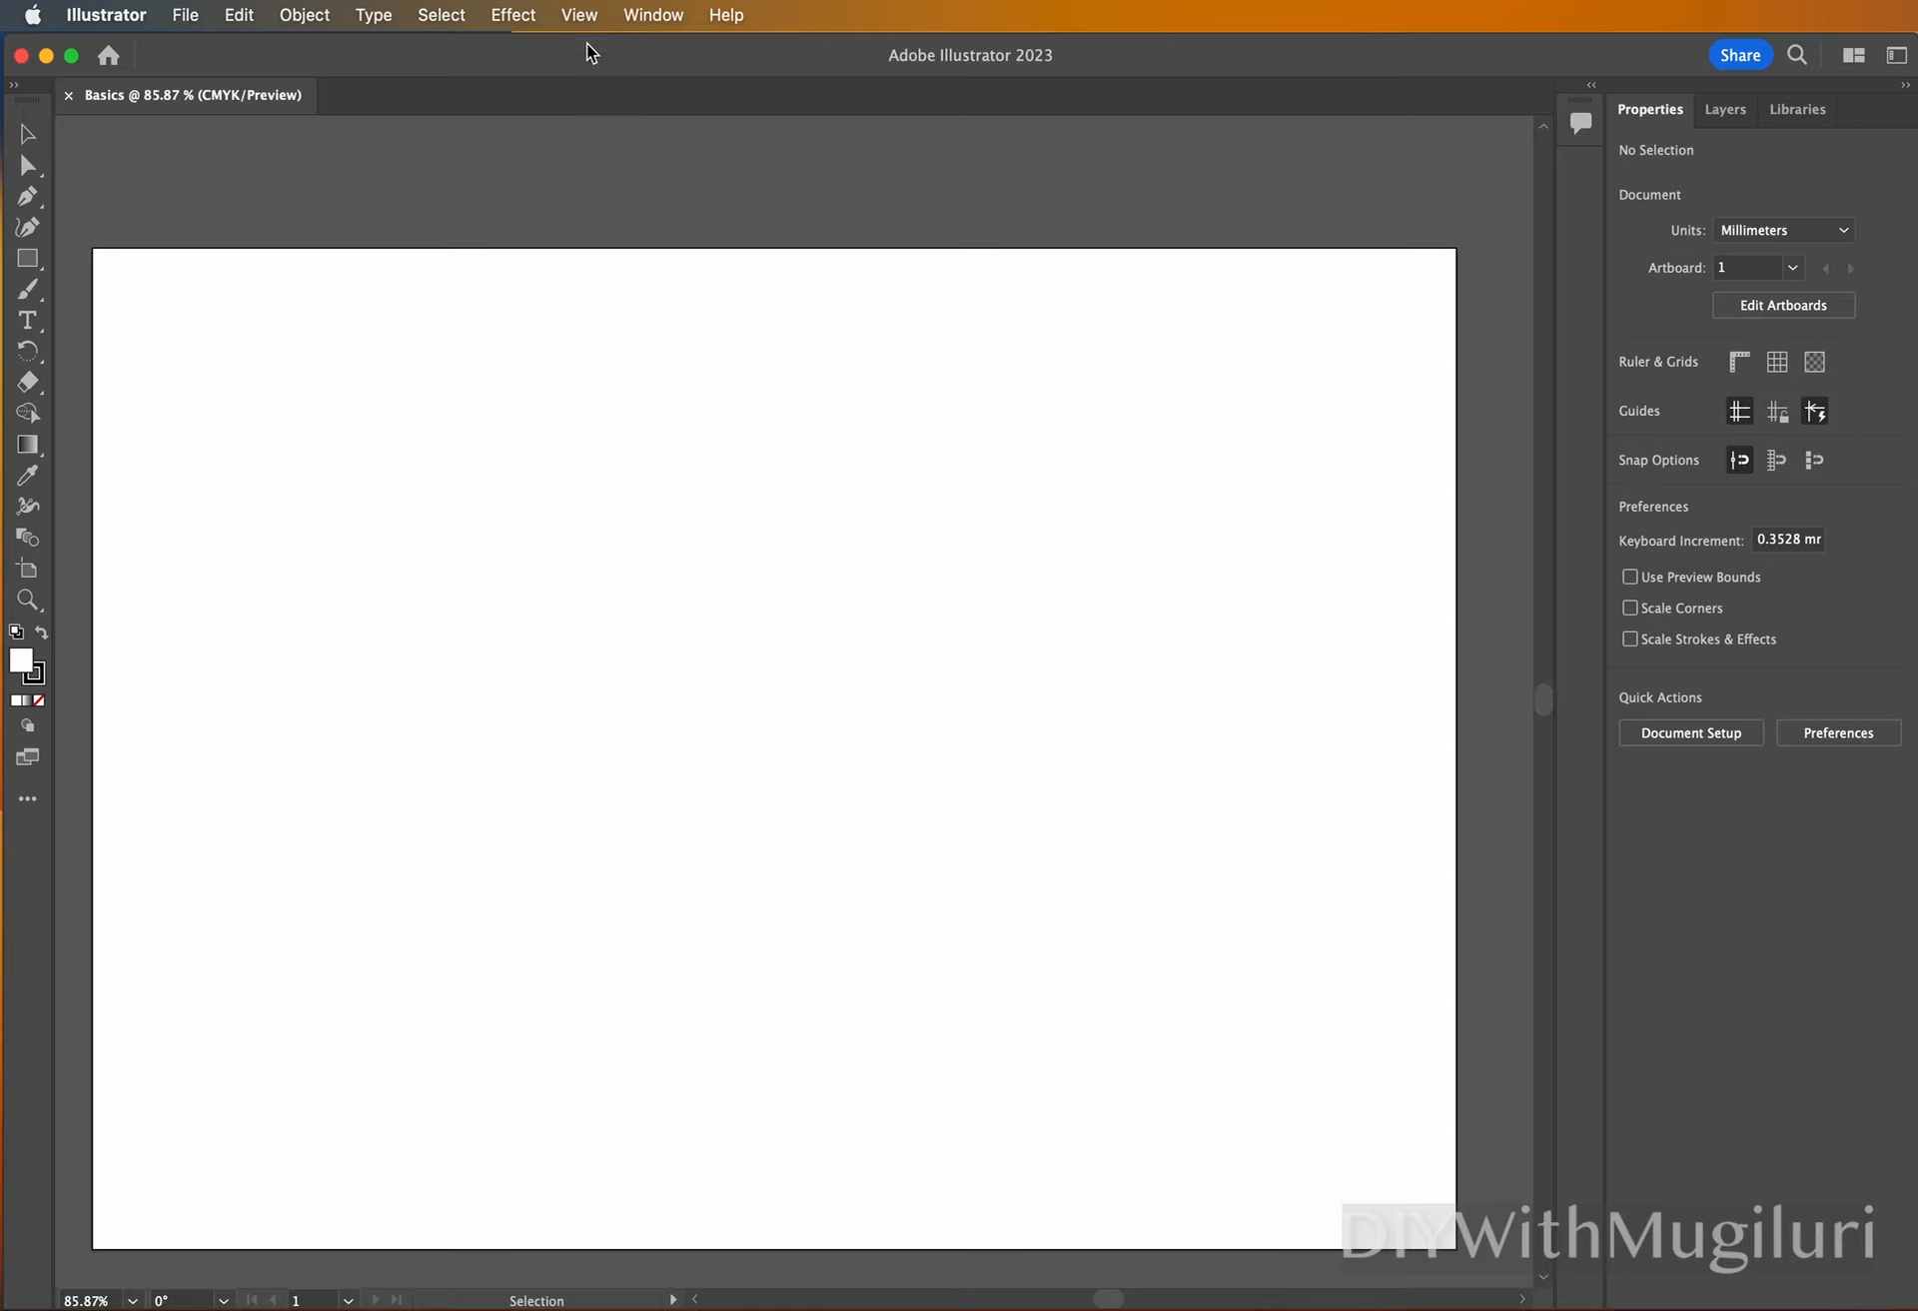
Return the workspace to Essentials Classic.
click(655, 15)
mouse_move(737, 162)
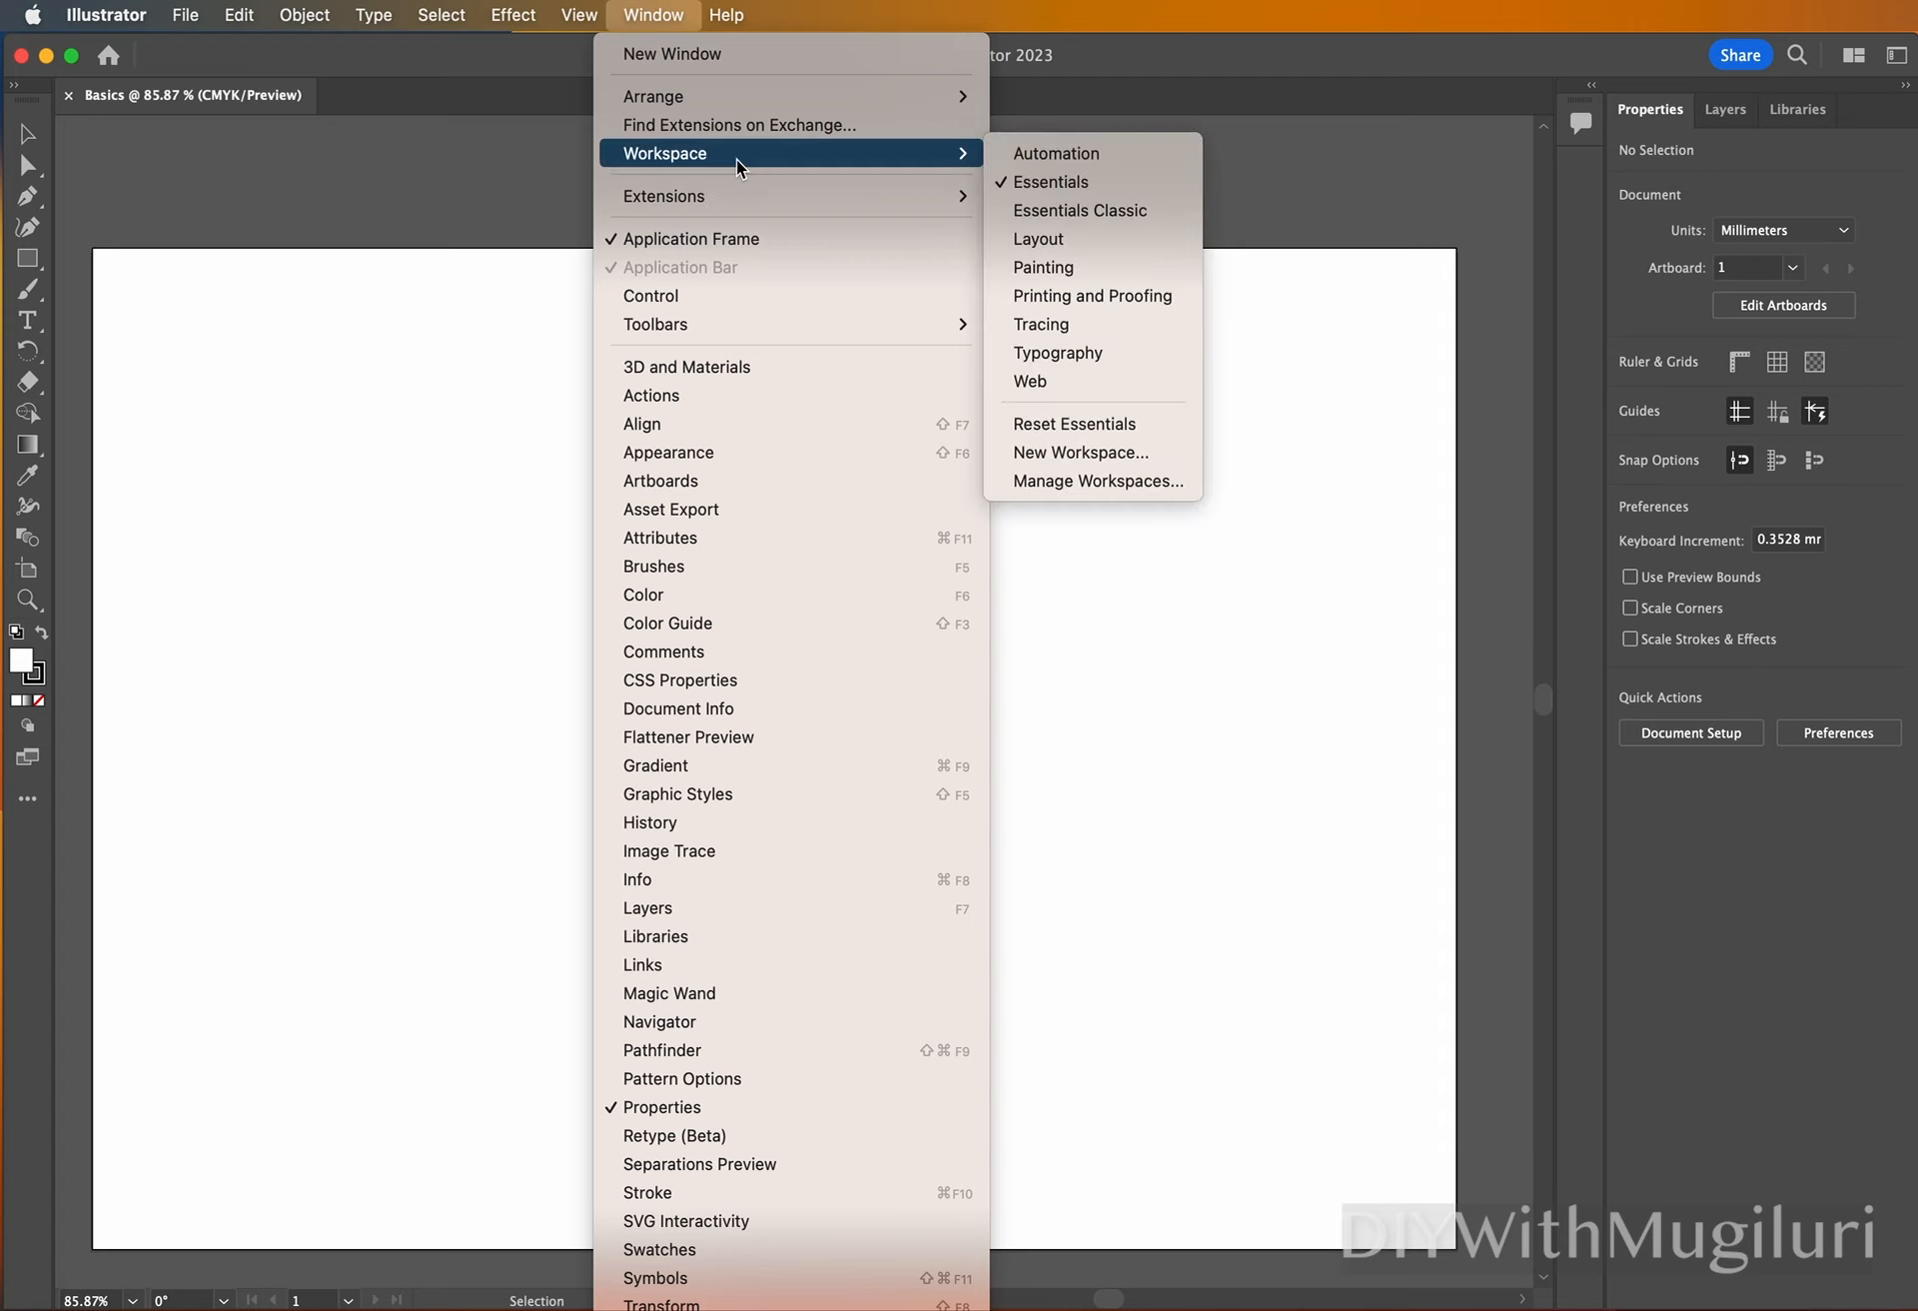
click(1071, 212)
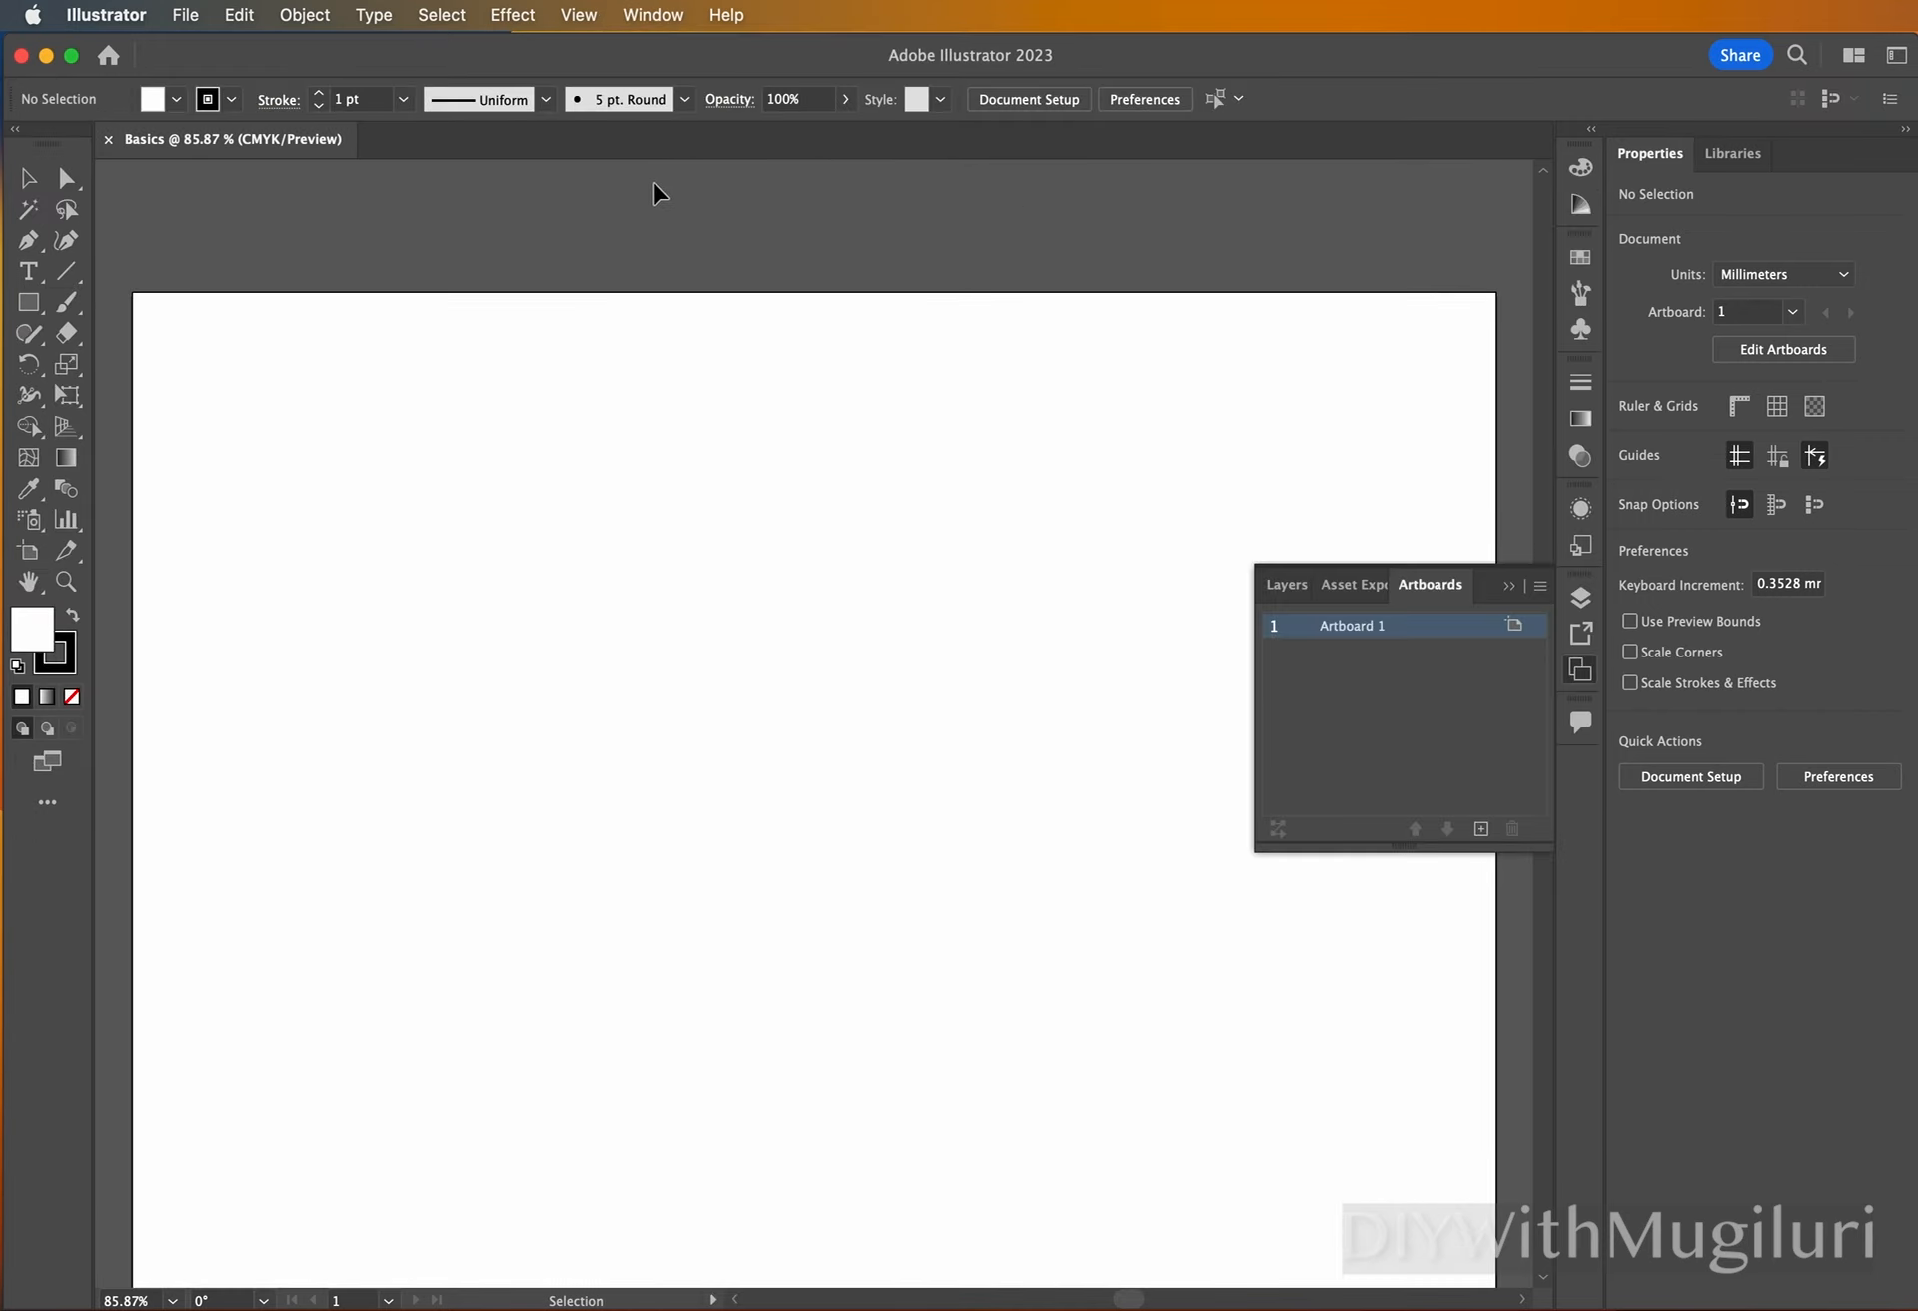
Hide the Advanced toolbar and show it again.
click(581, 16)
mouse_move(651, 16)
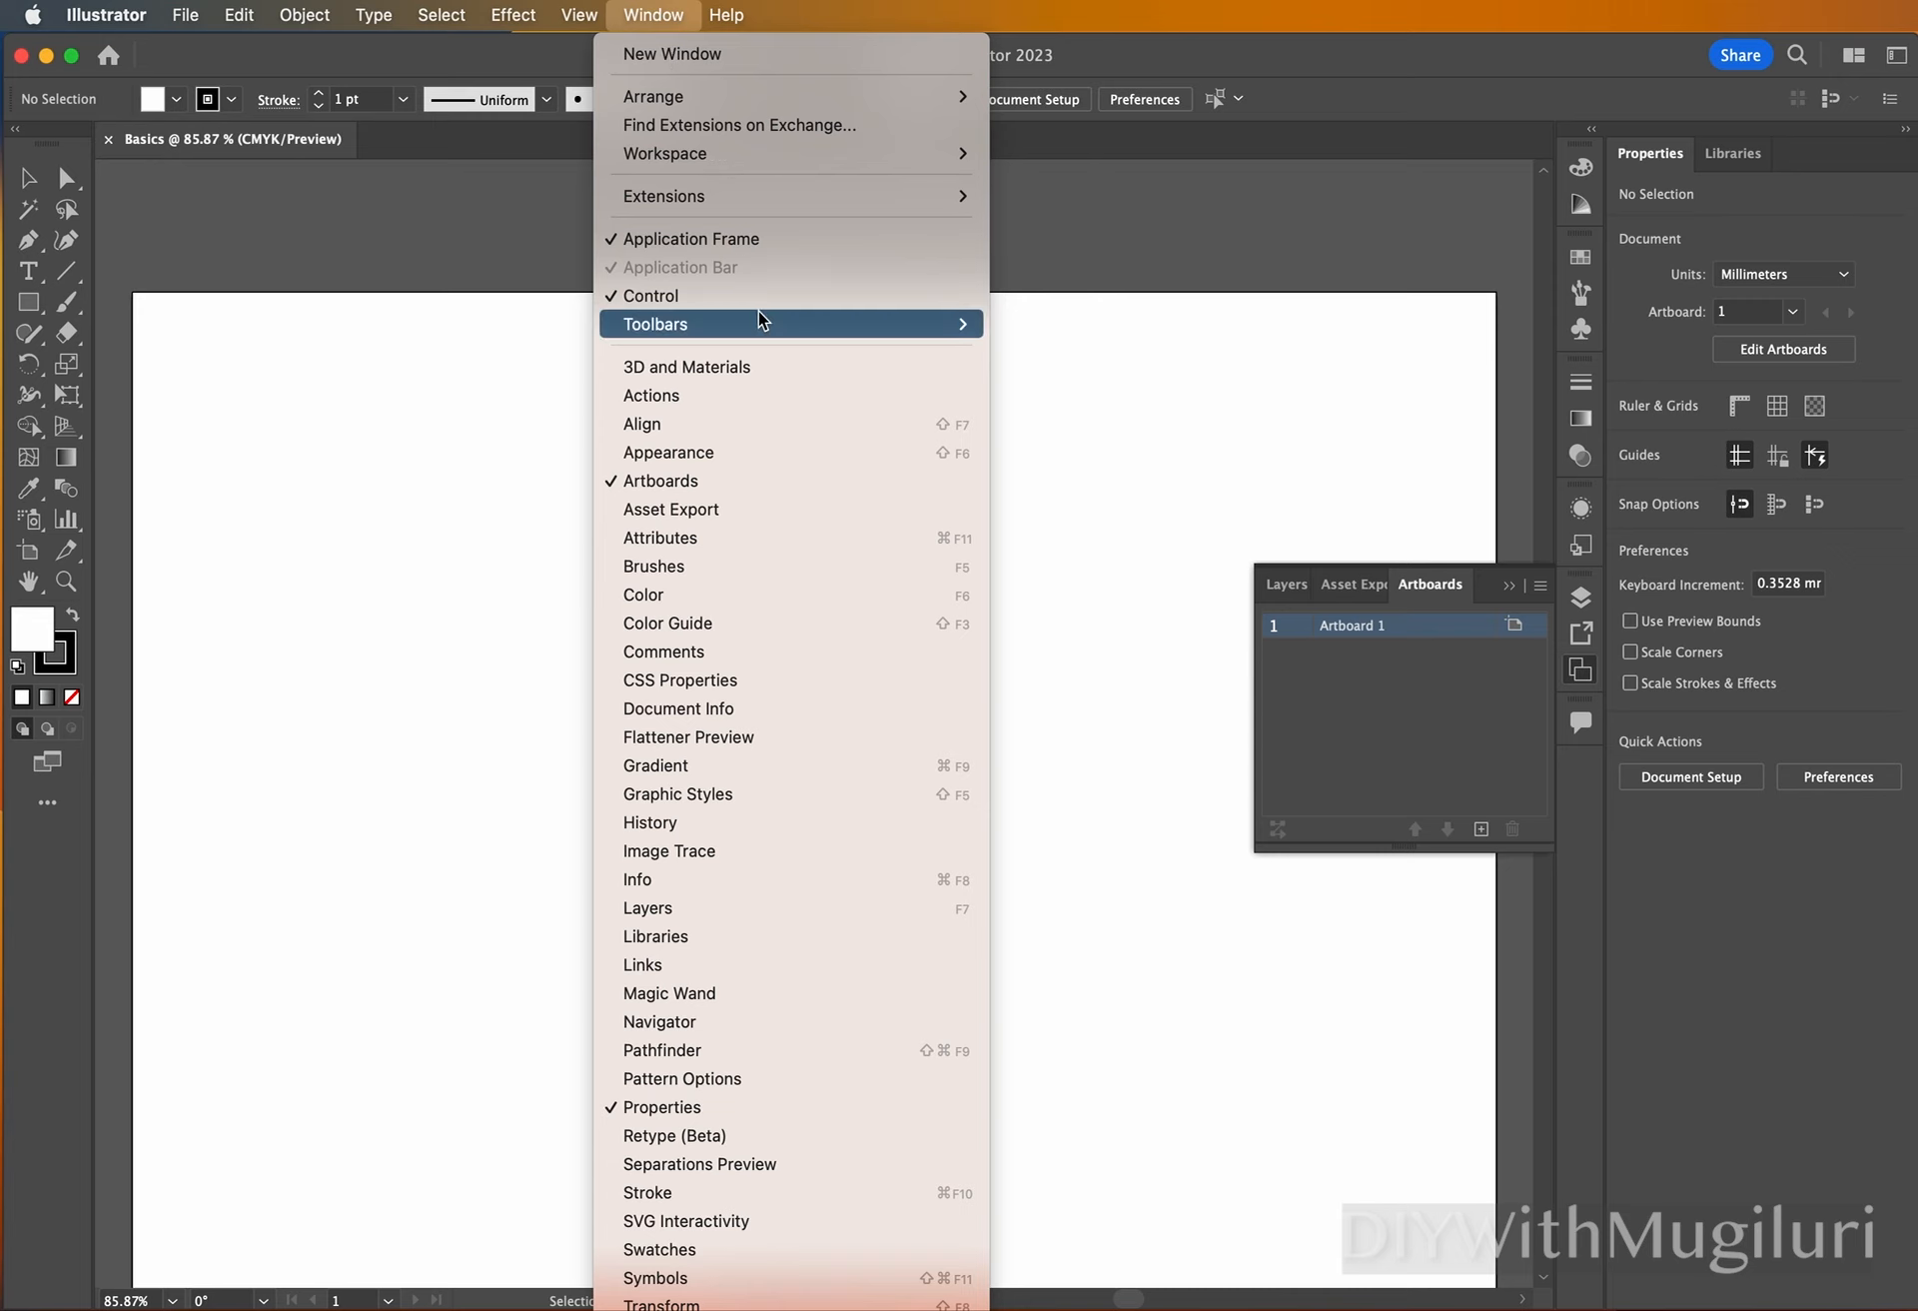
mouse_move(764, 322)
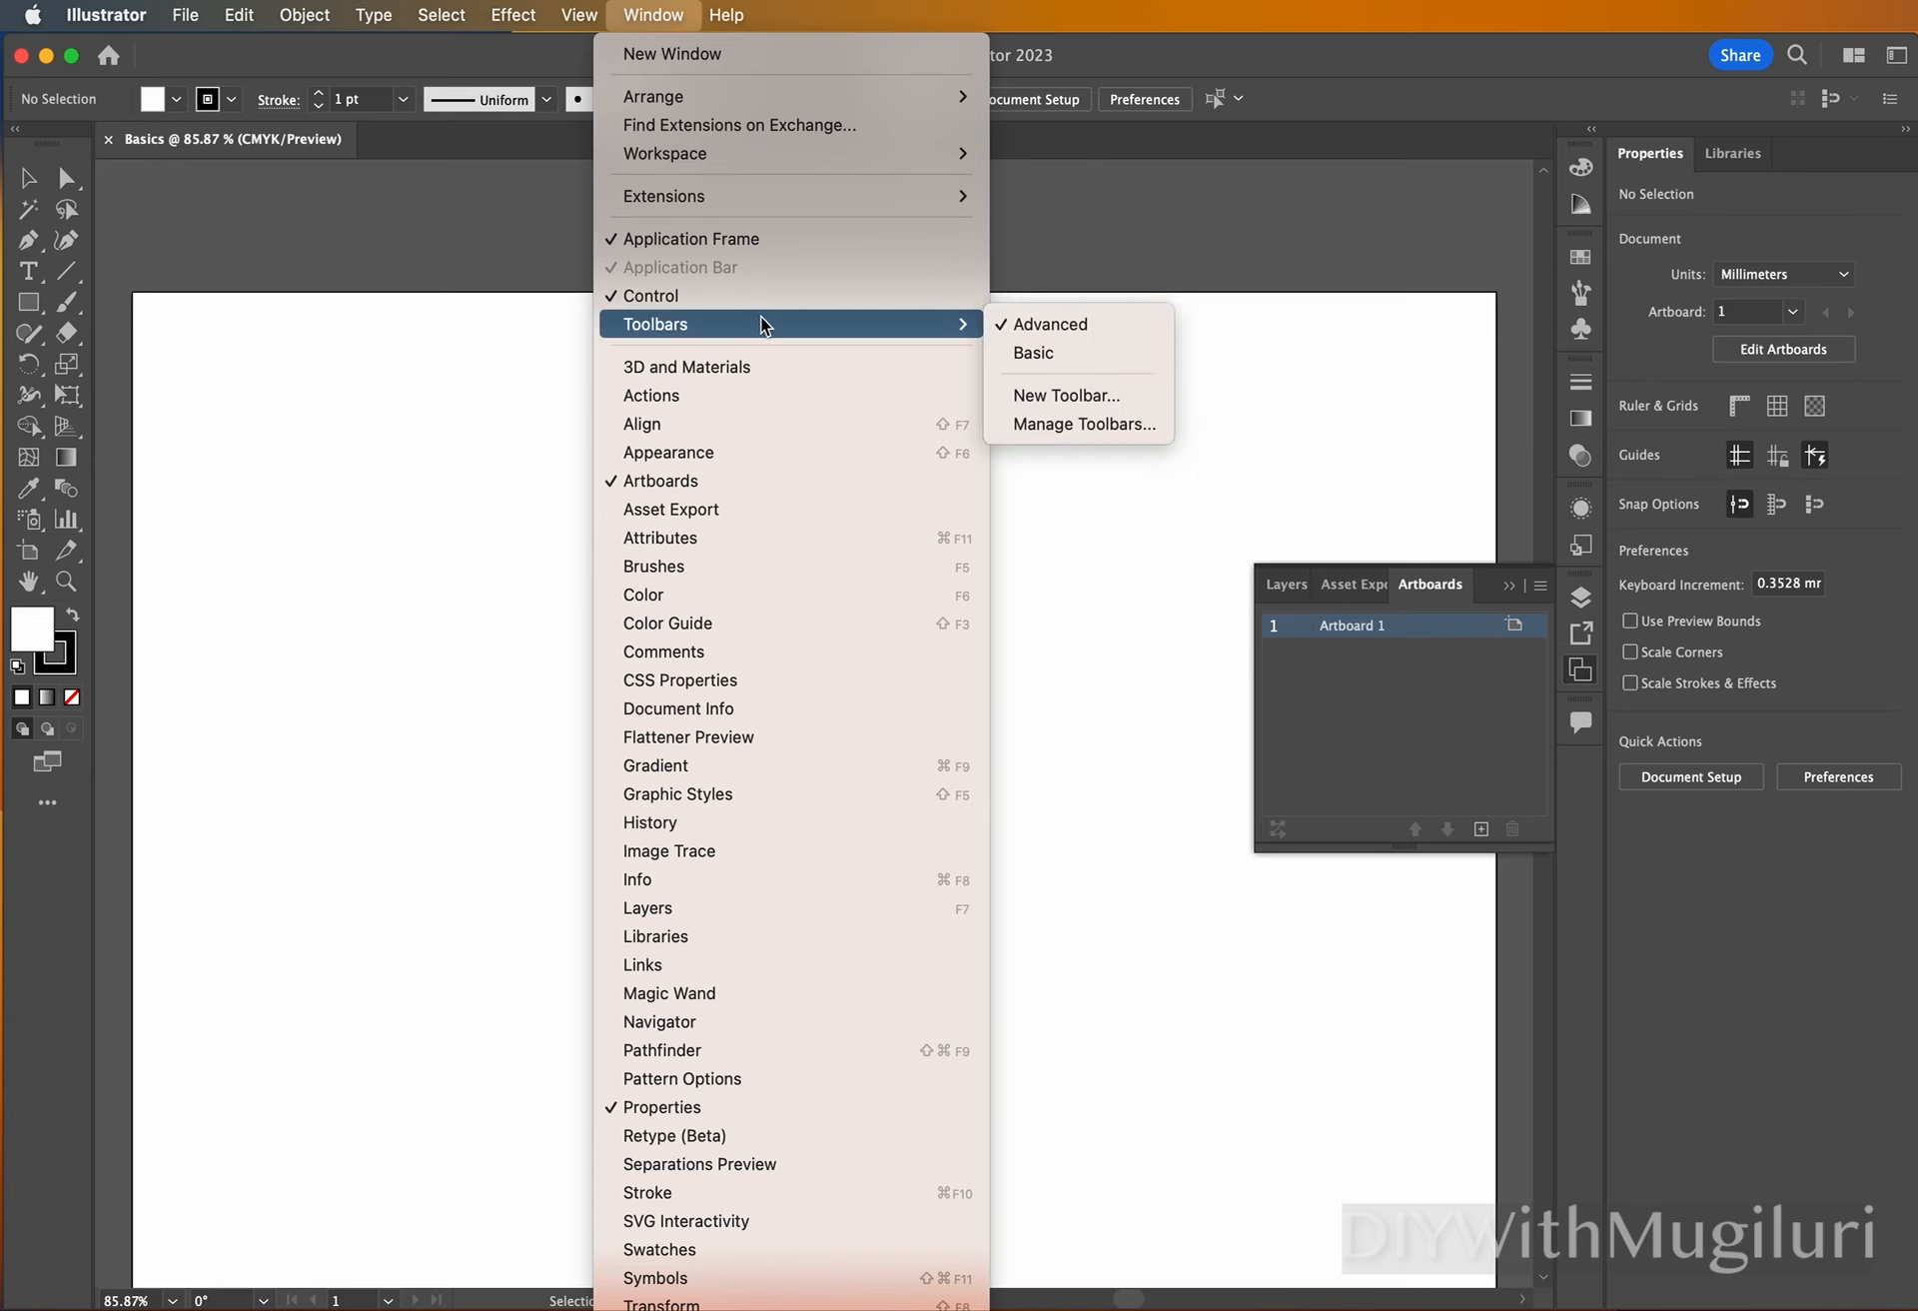
click(1063, 324)
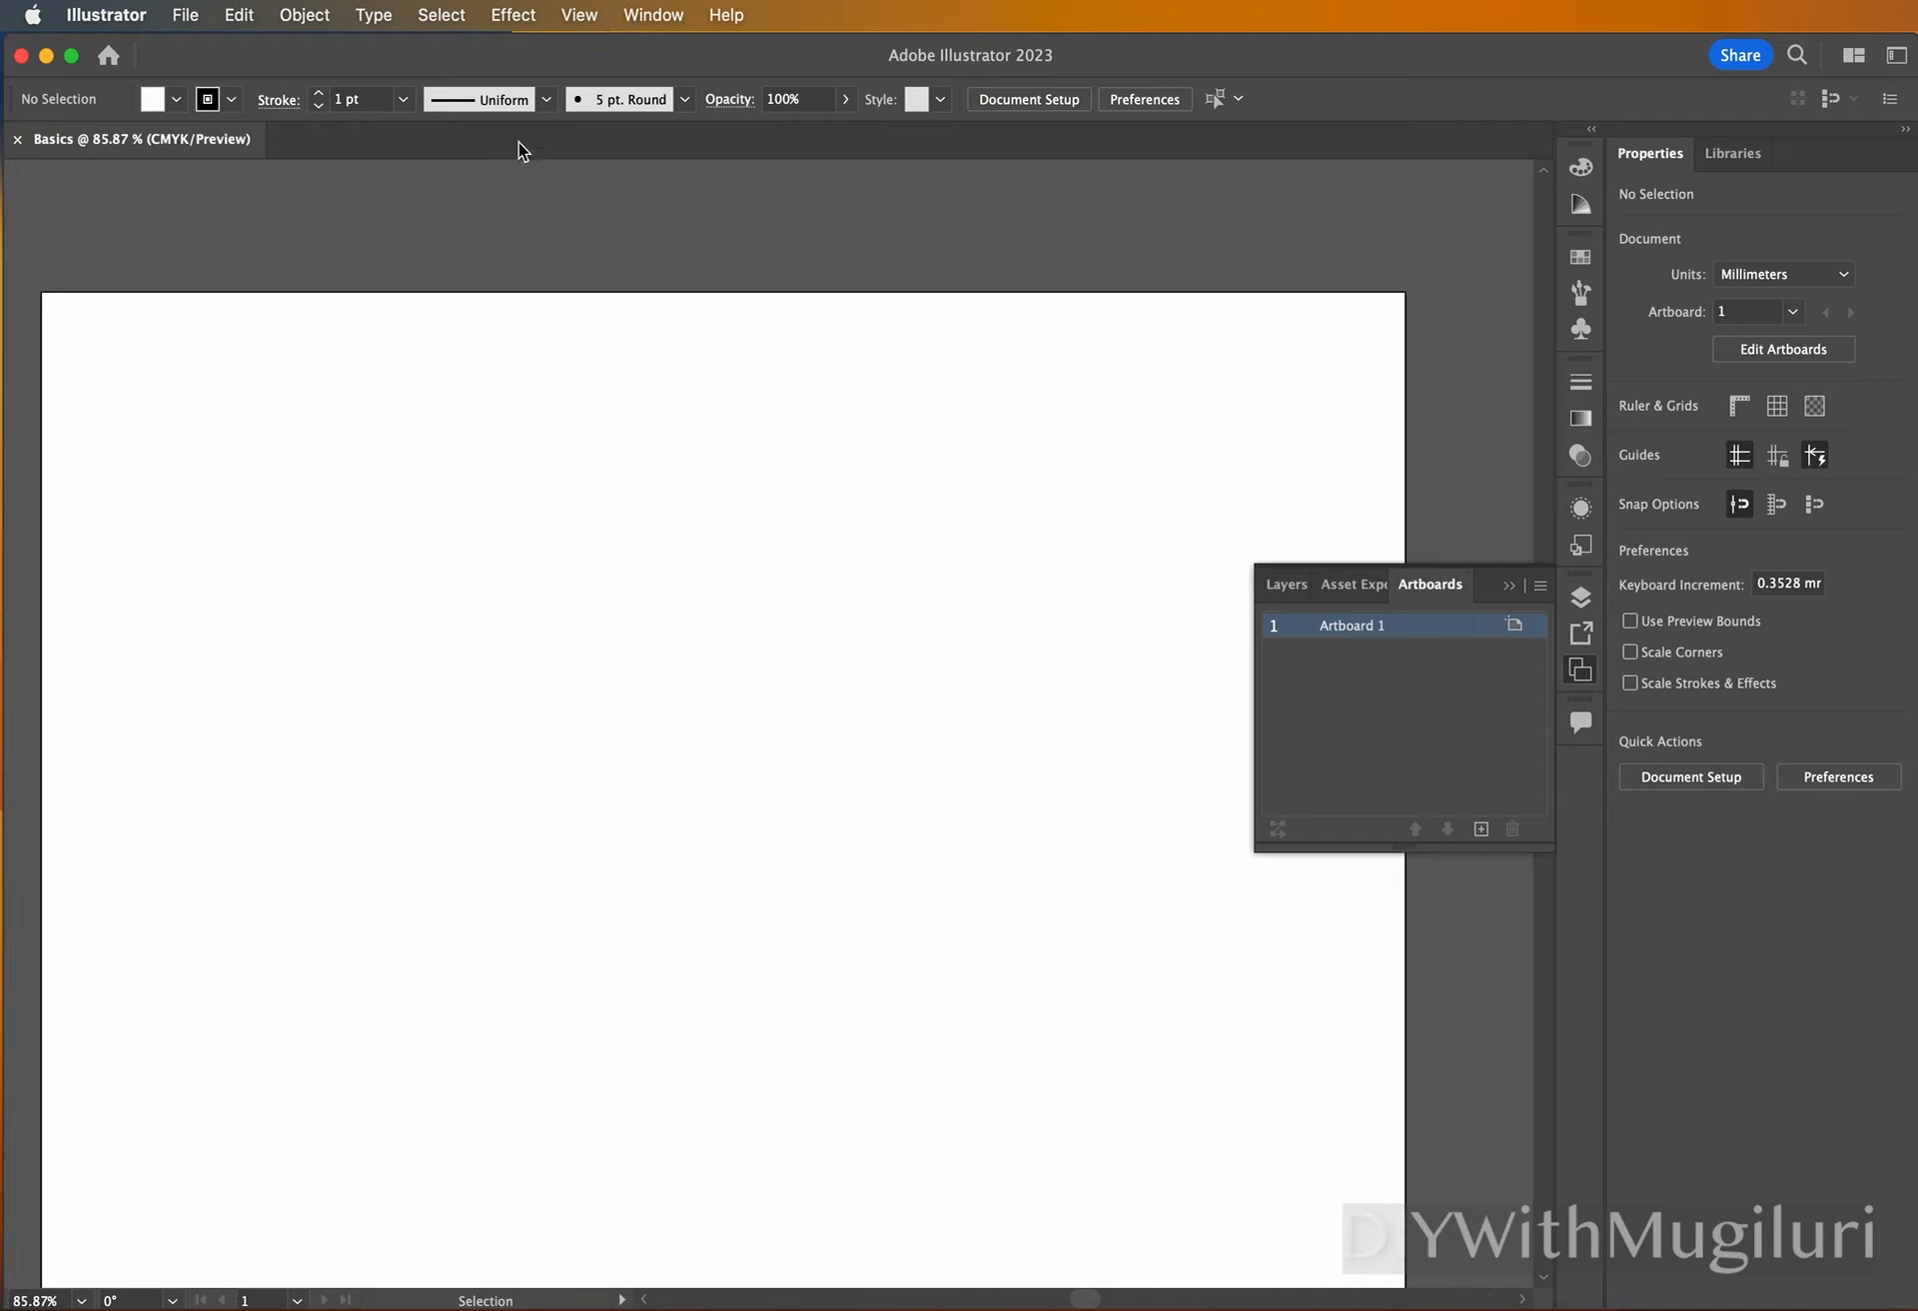
click(649, 16)
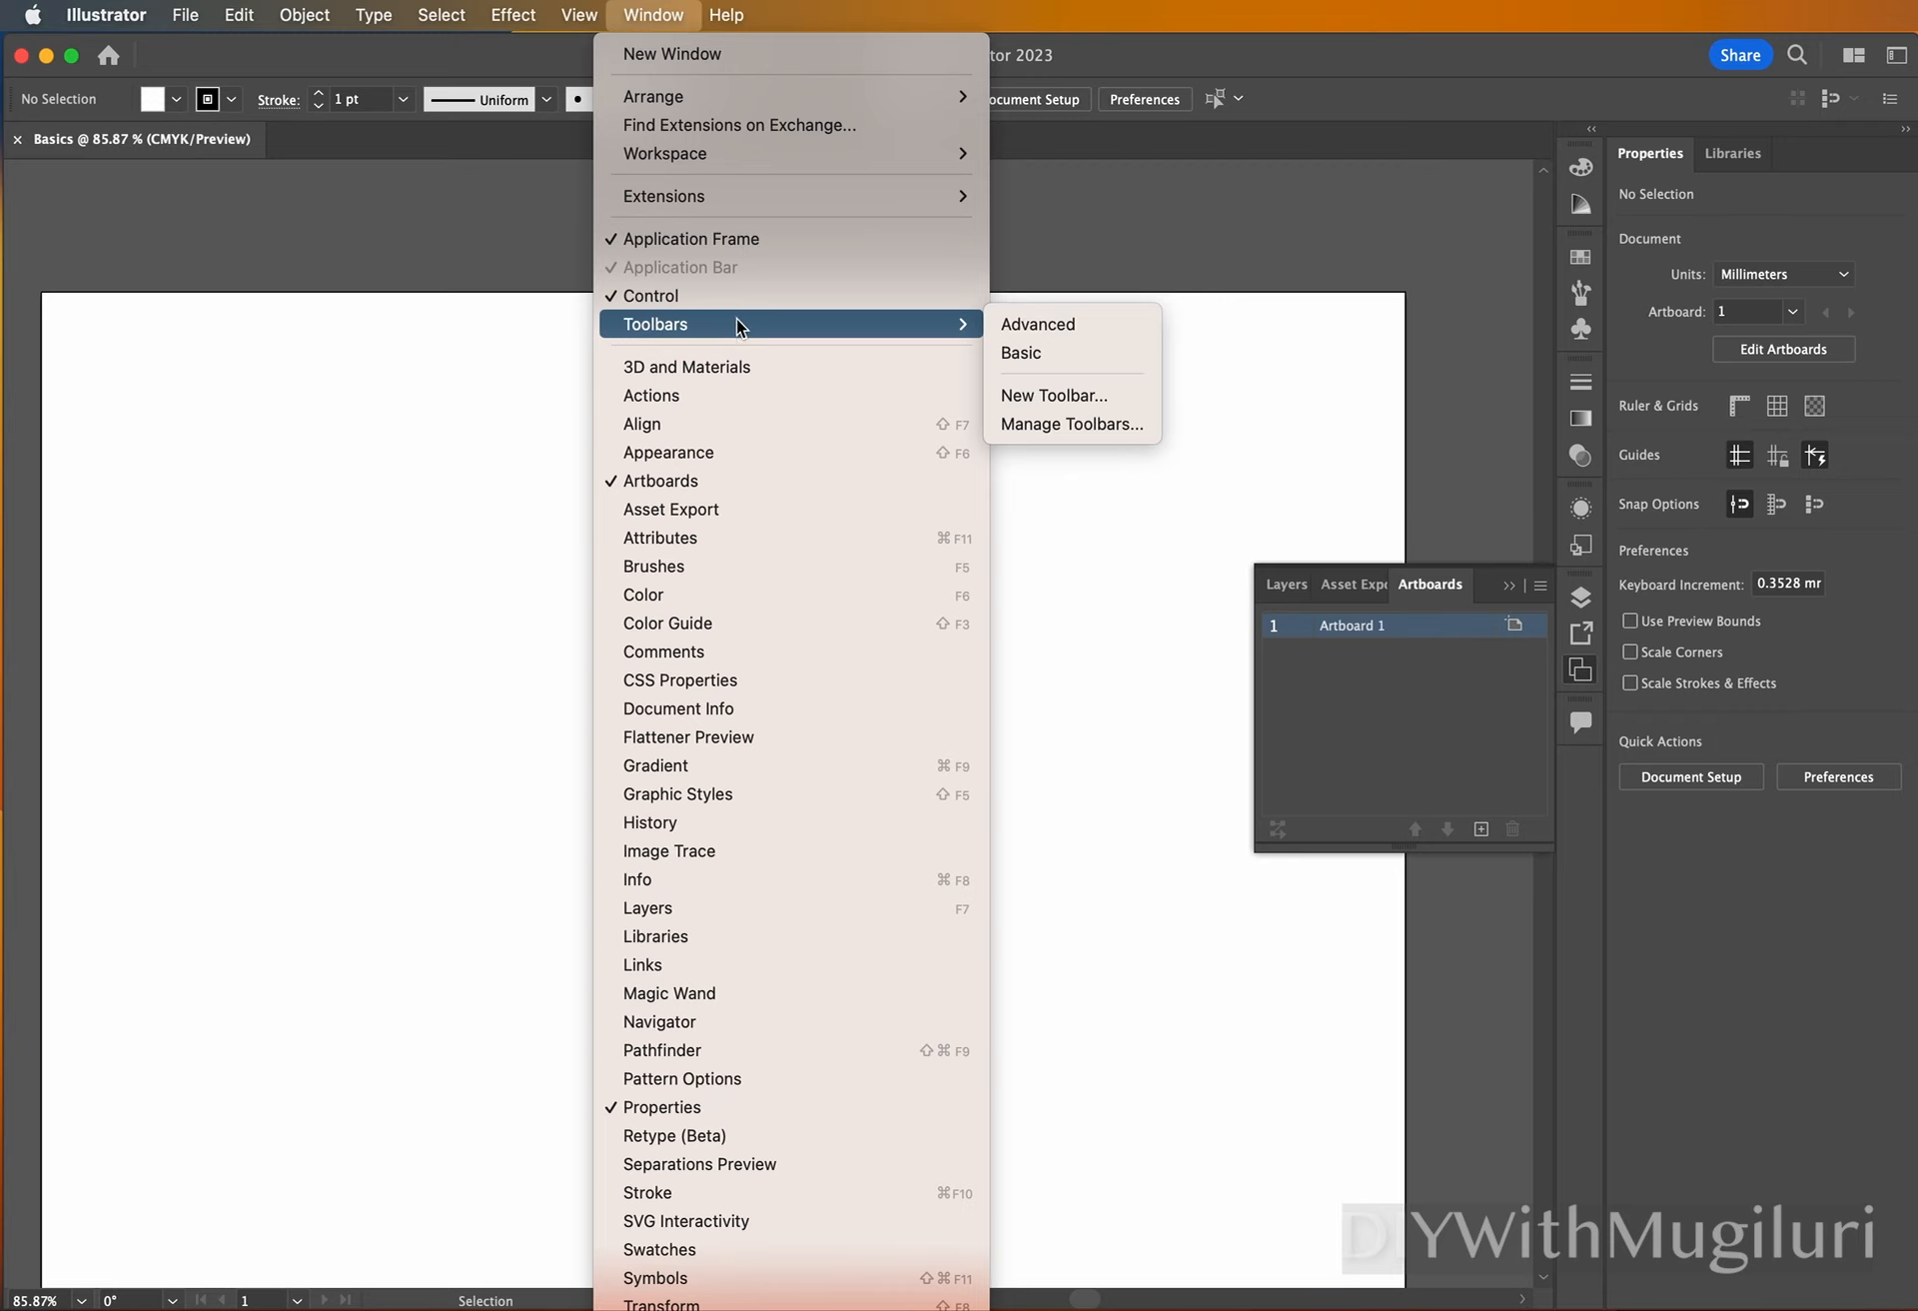
click(1058, 324)
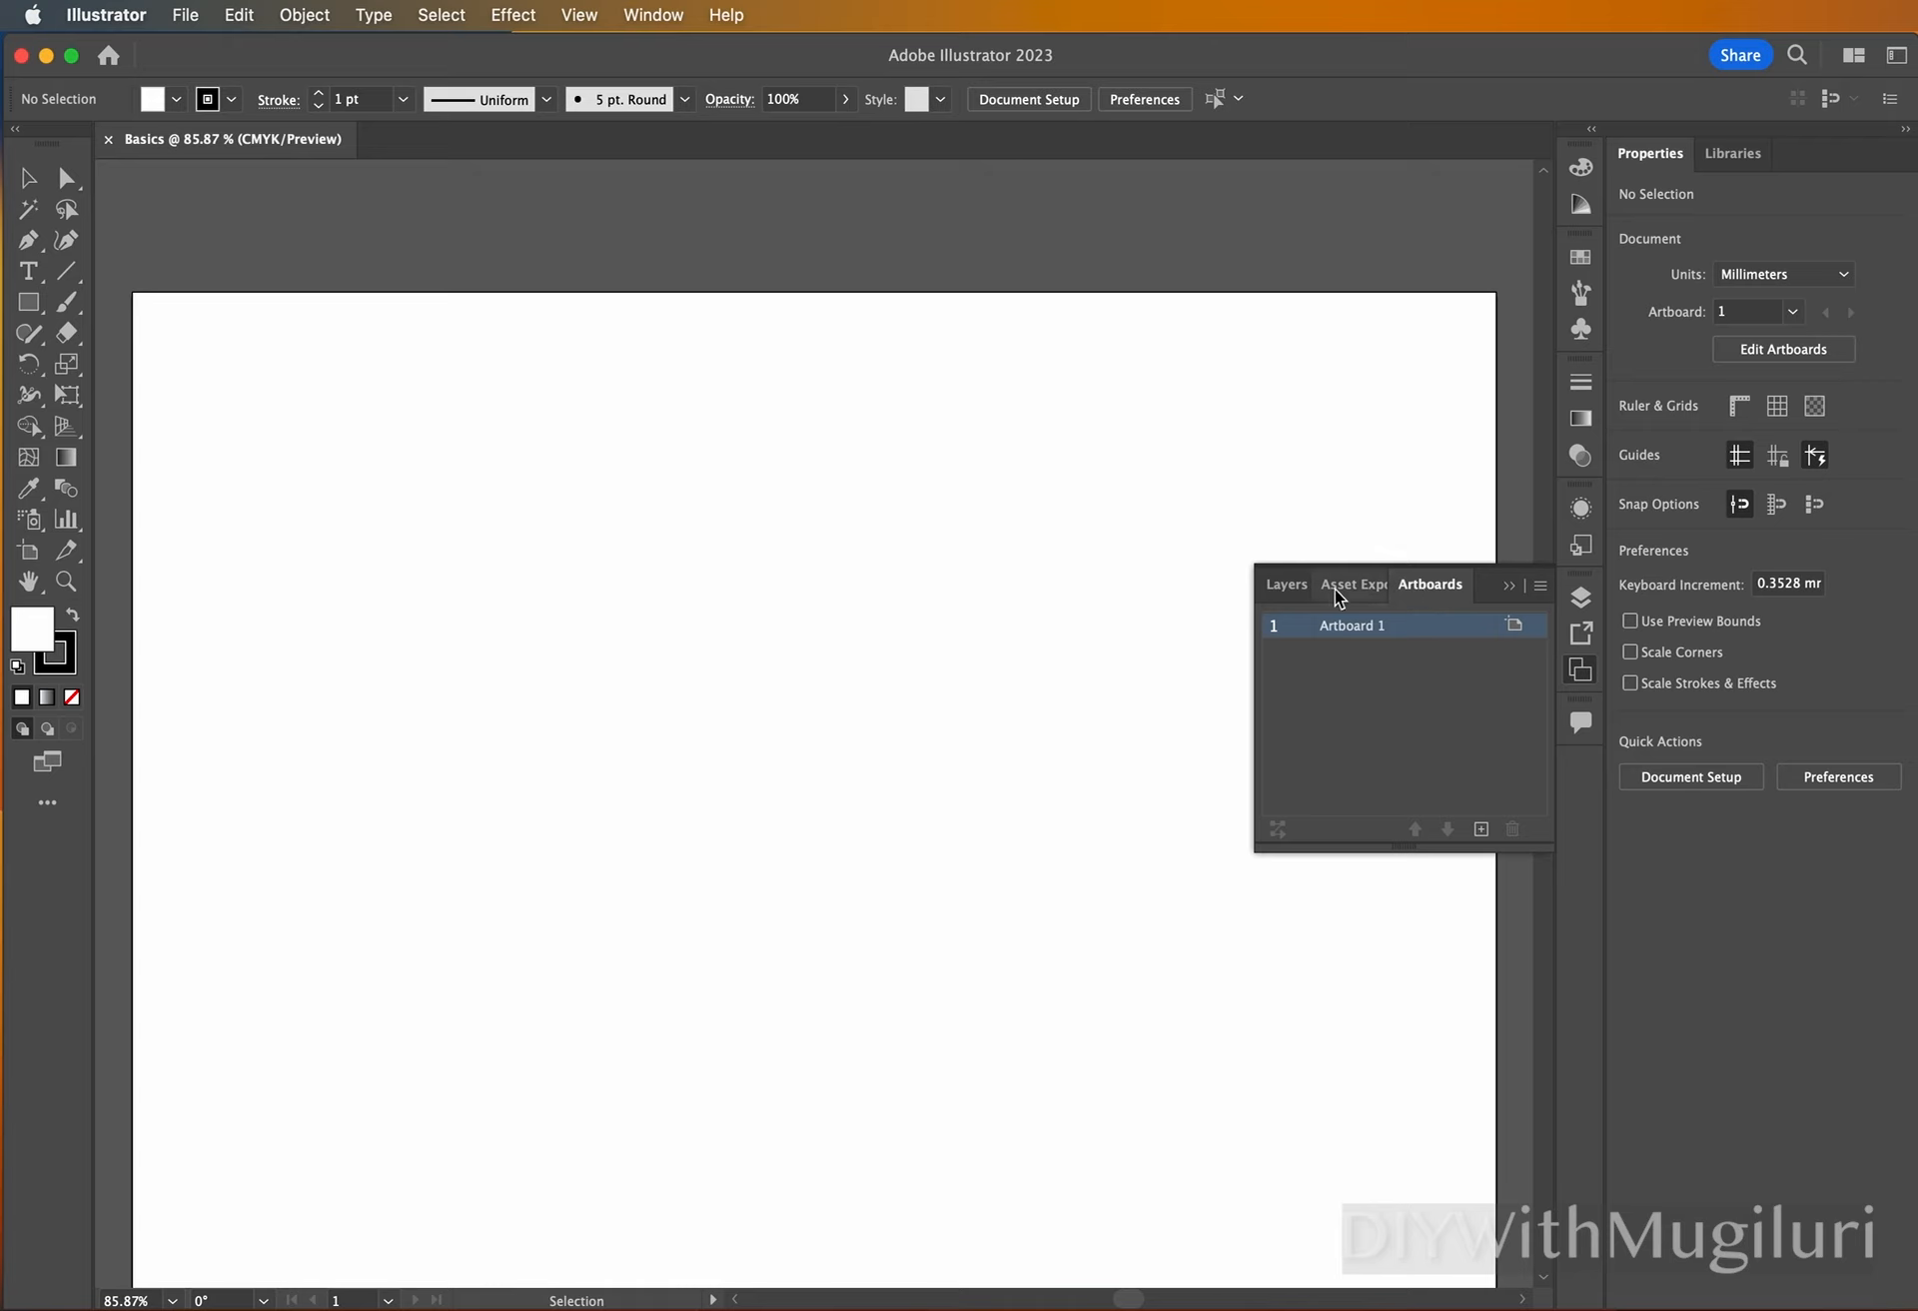
Look through the document's layers, asset export area and artboard list.
click(1286, 588)
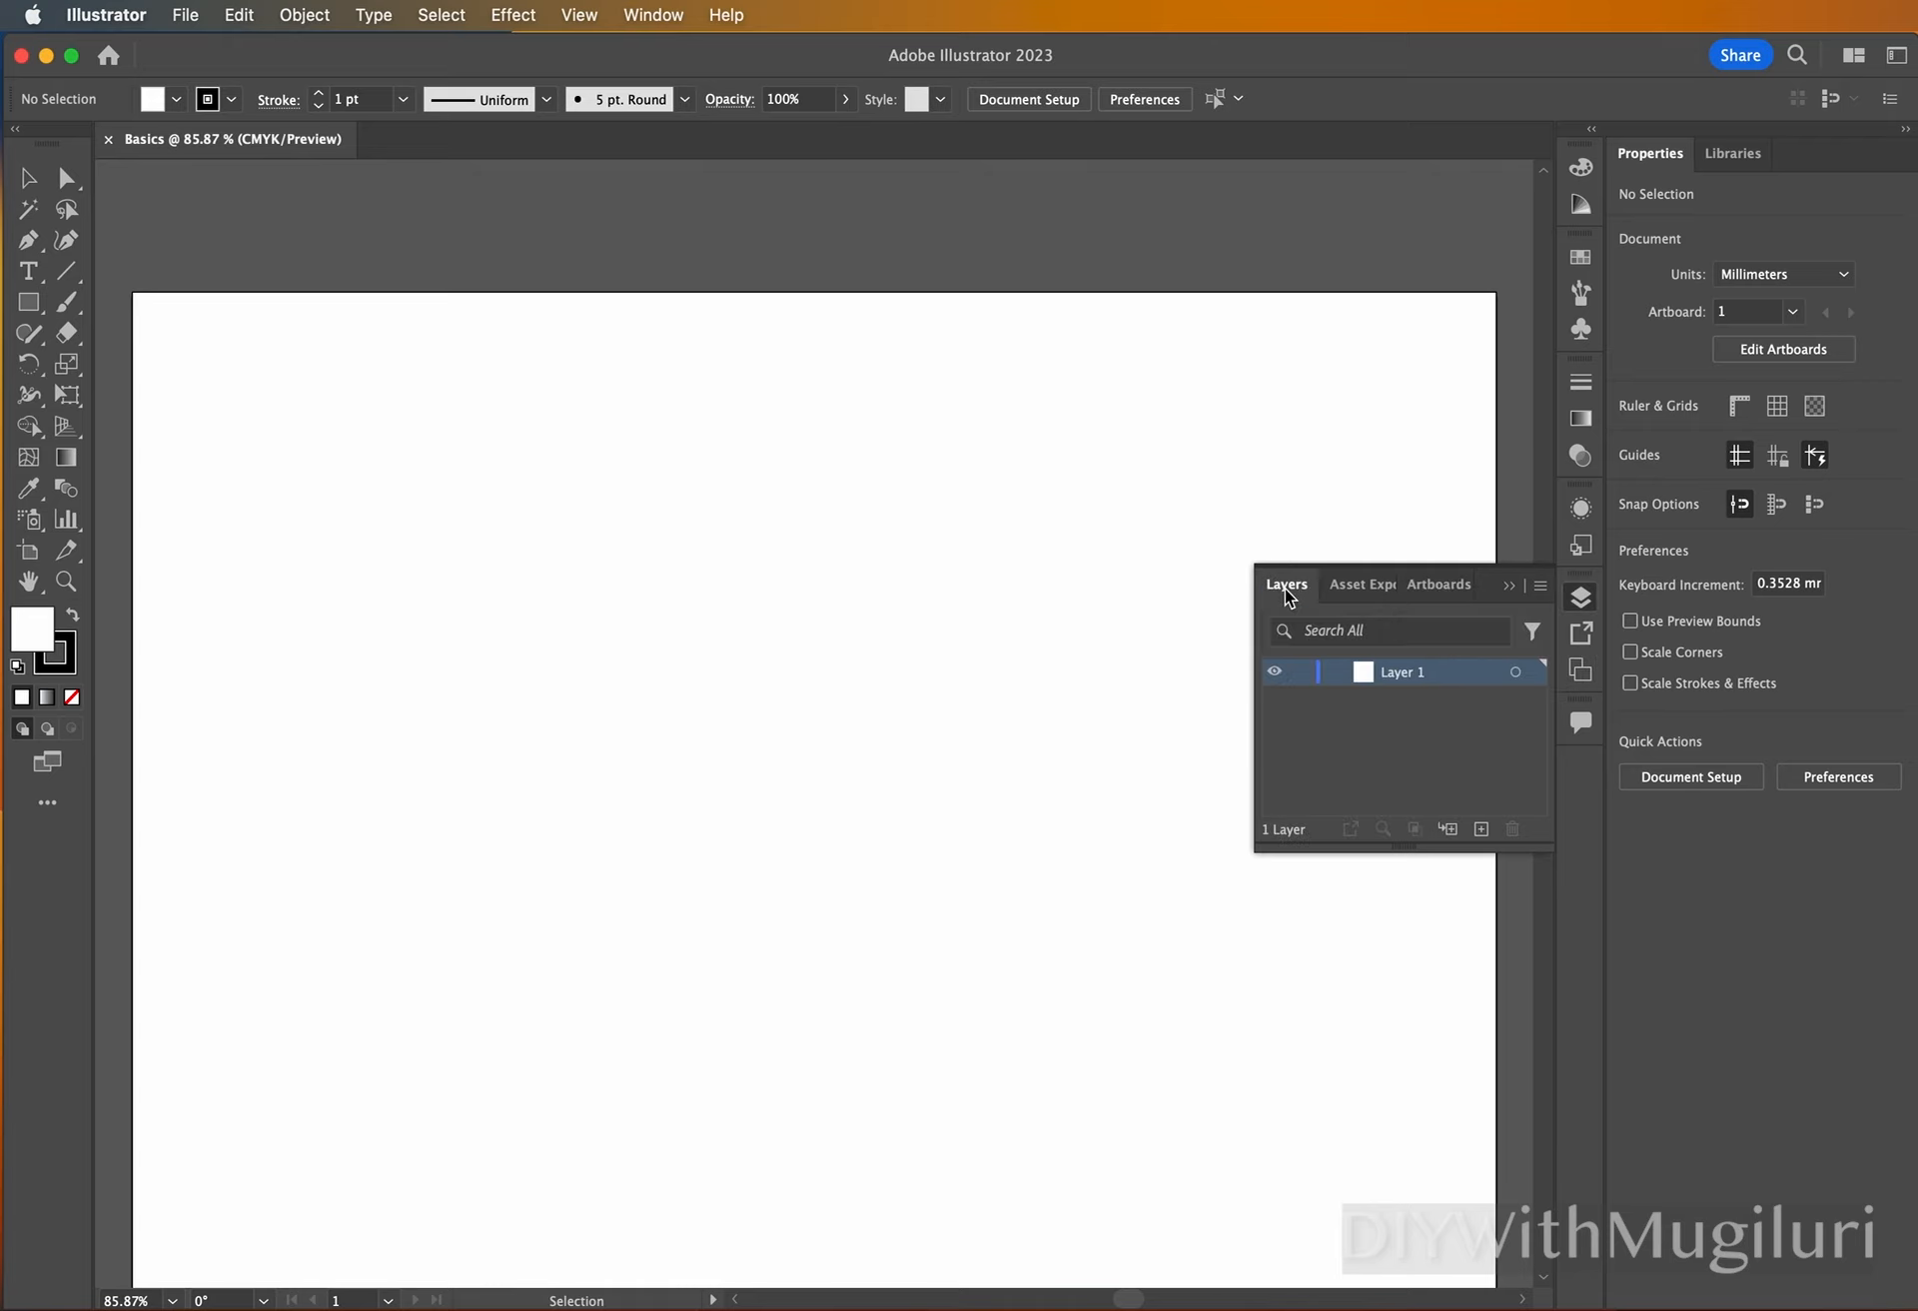
click(1363, 595)
click(1454, 598)
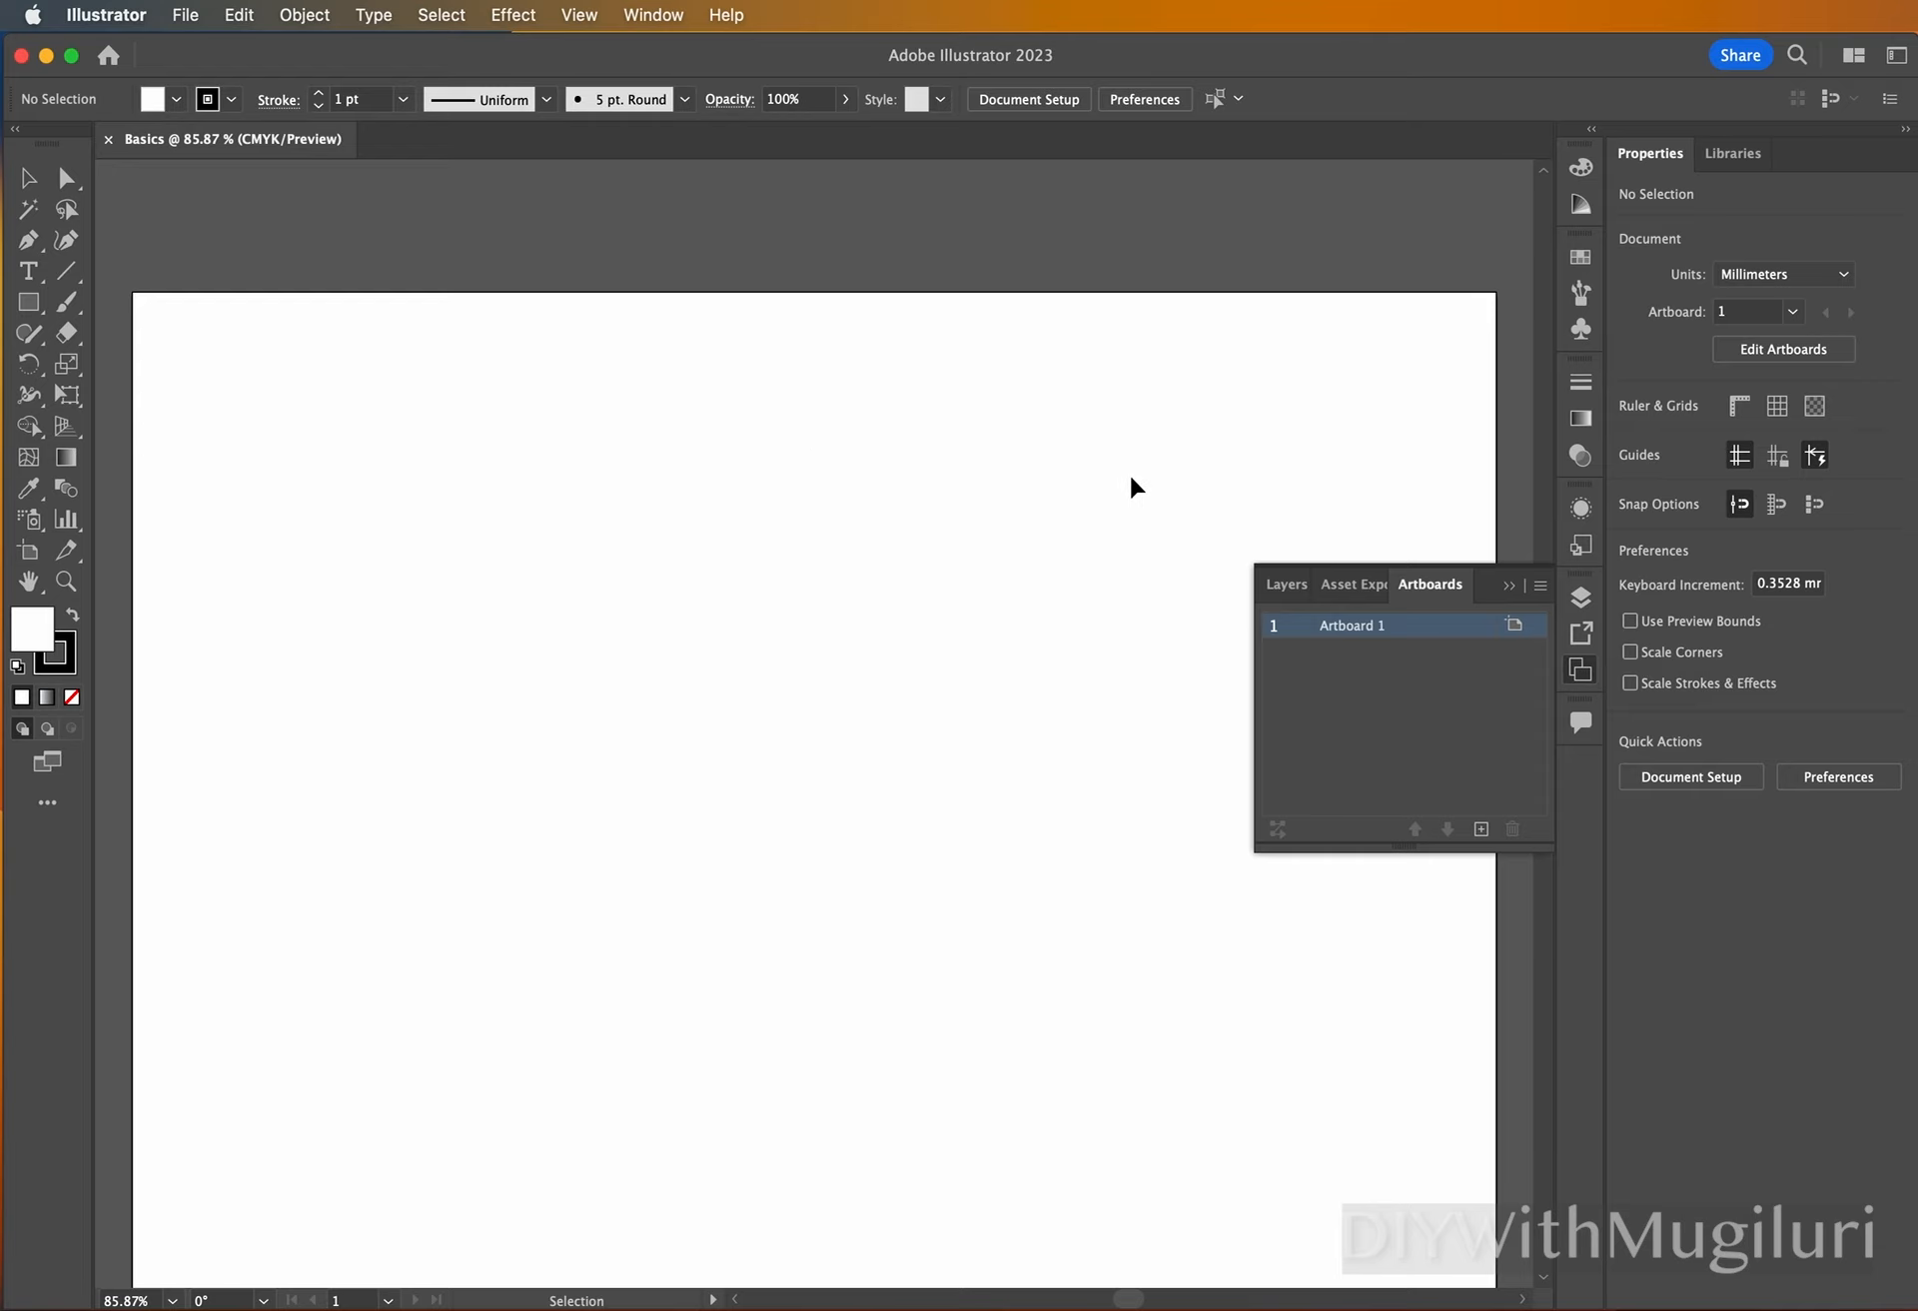
Resize the artboard freehand to about 279 mm wide and 212 mm high, and leave artboard editing.
click(1311, 240)
click(1727, 312)
click(1803, 352)
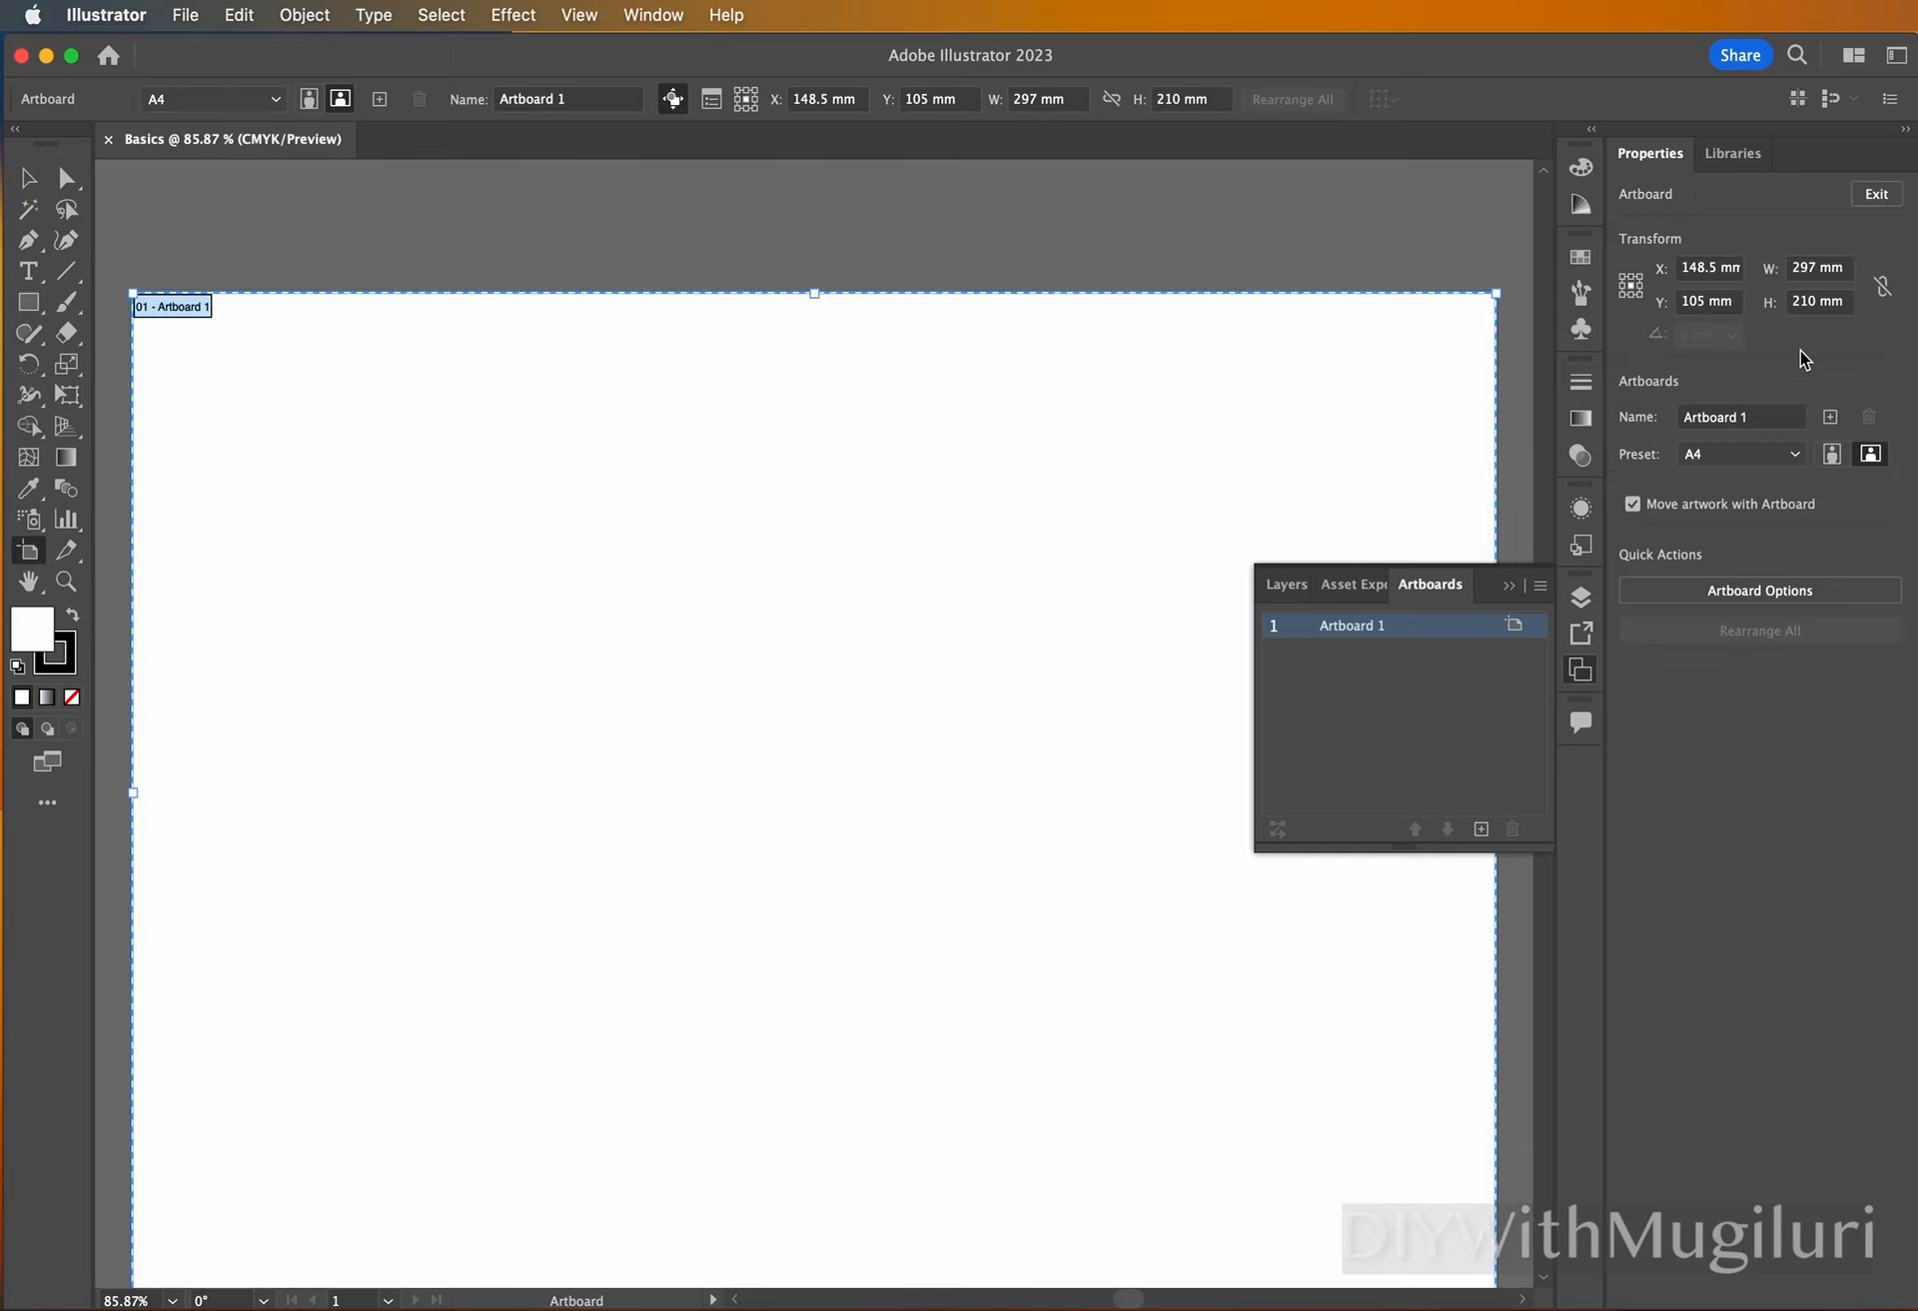
drag(1496, 293, 1319, 386)
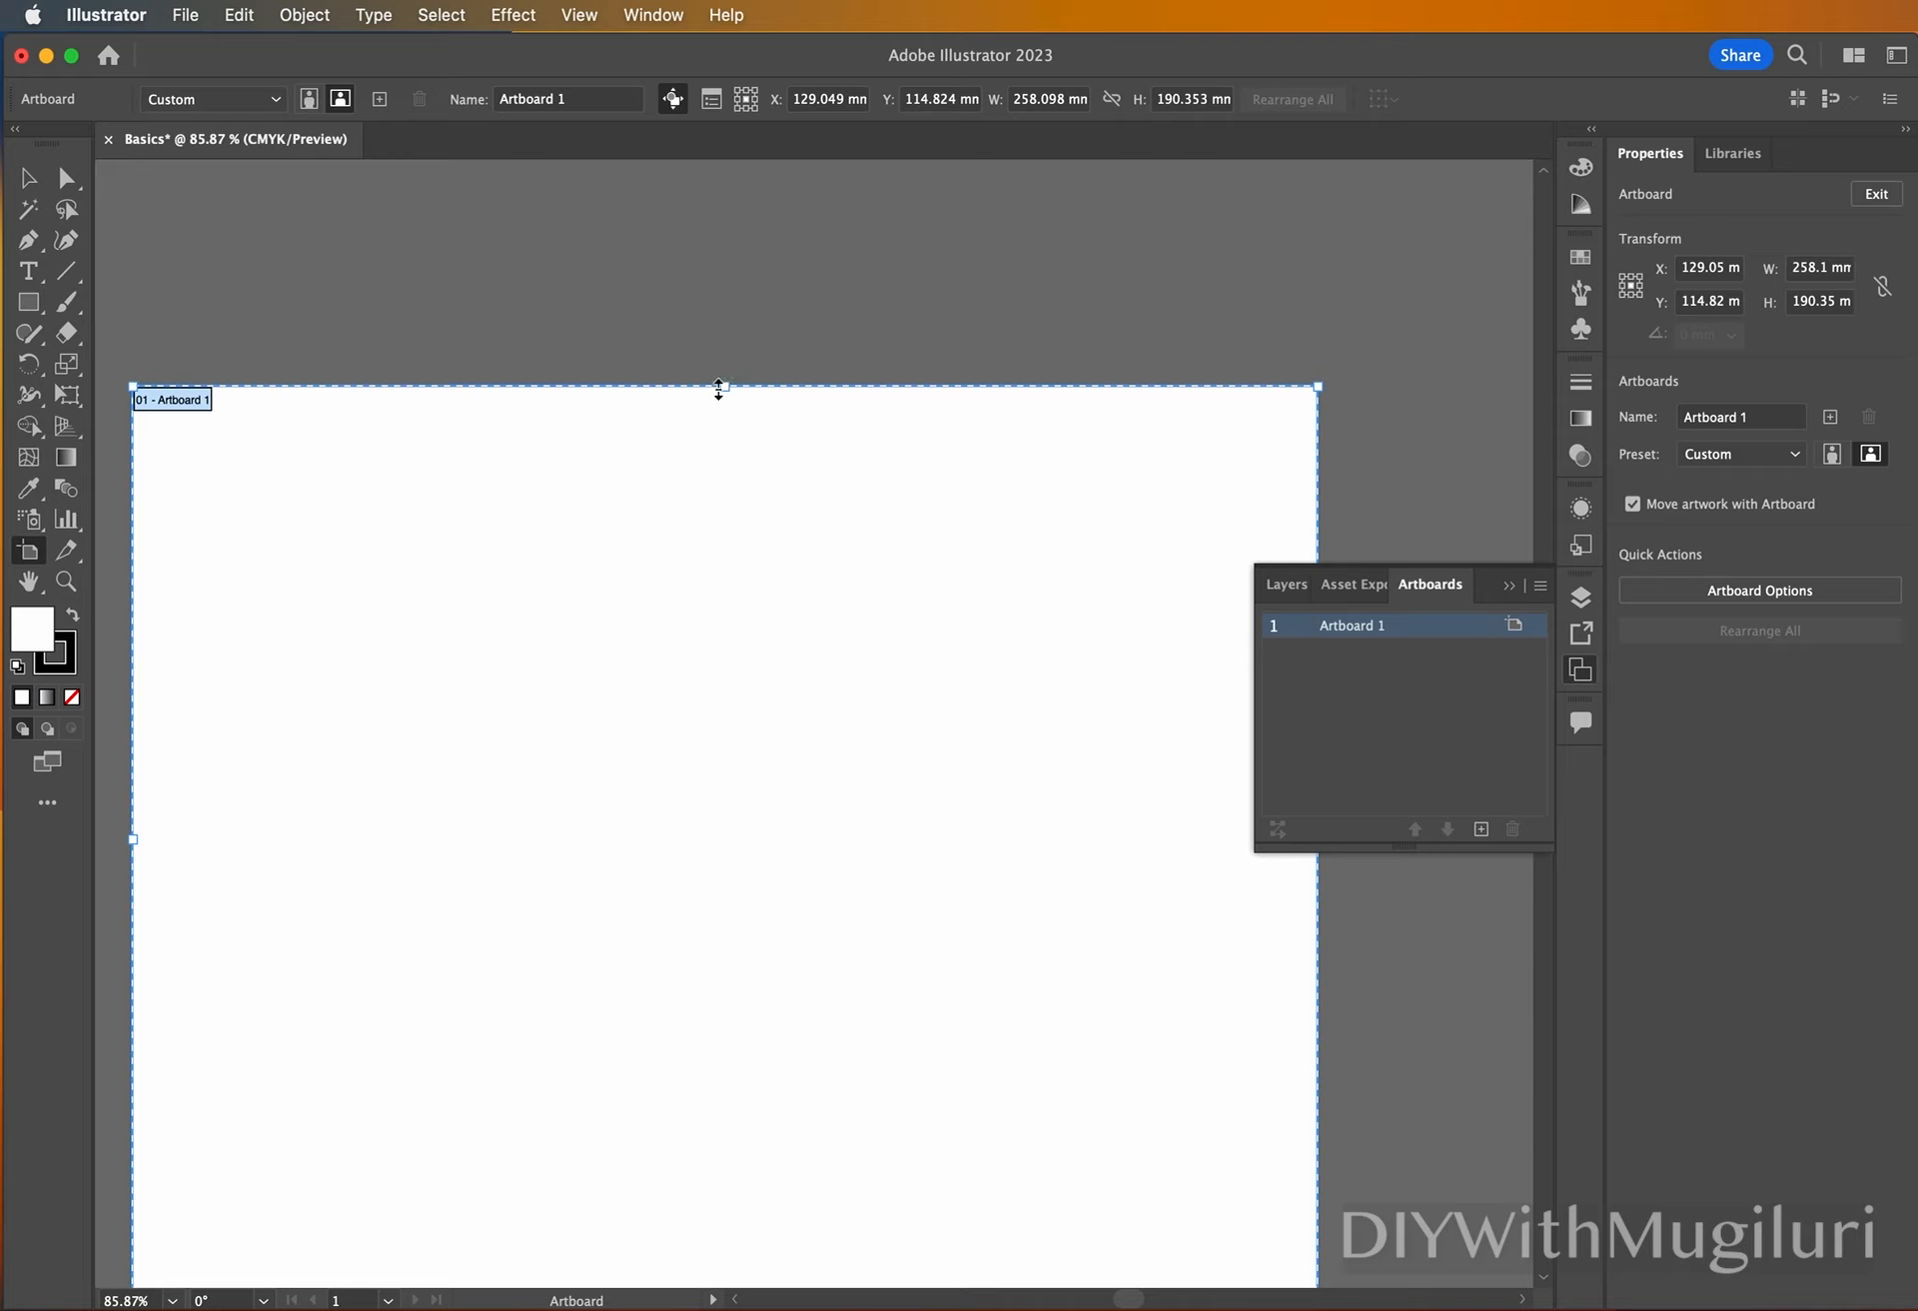
drag(718, 386, 728, 300)
drag(1319, 301, 1413, 287)
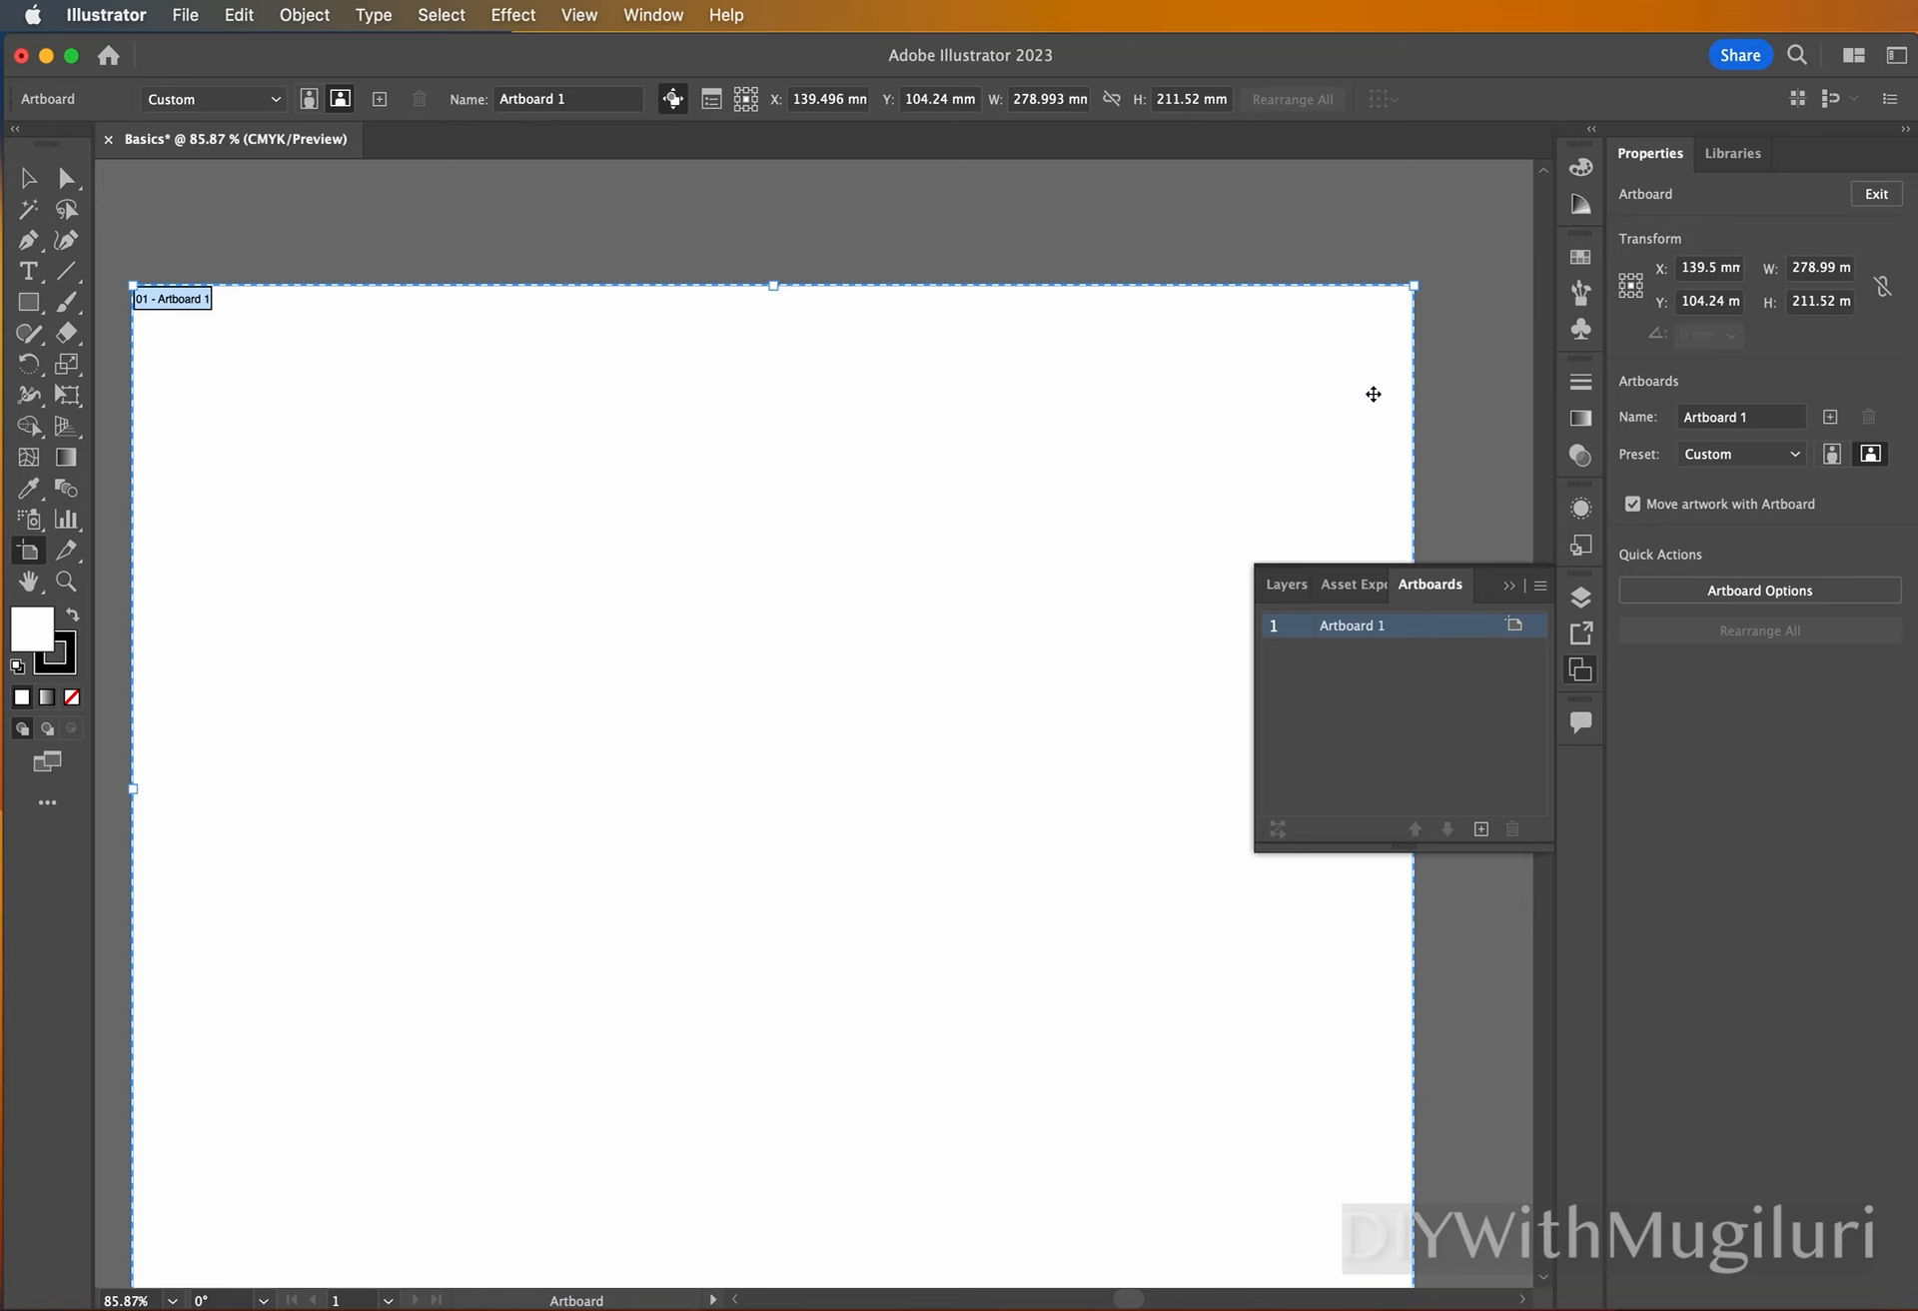
key(Escape)
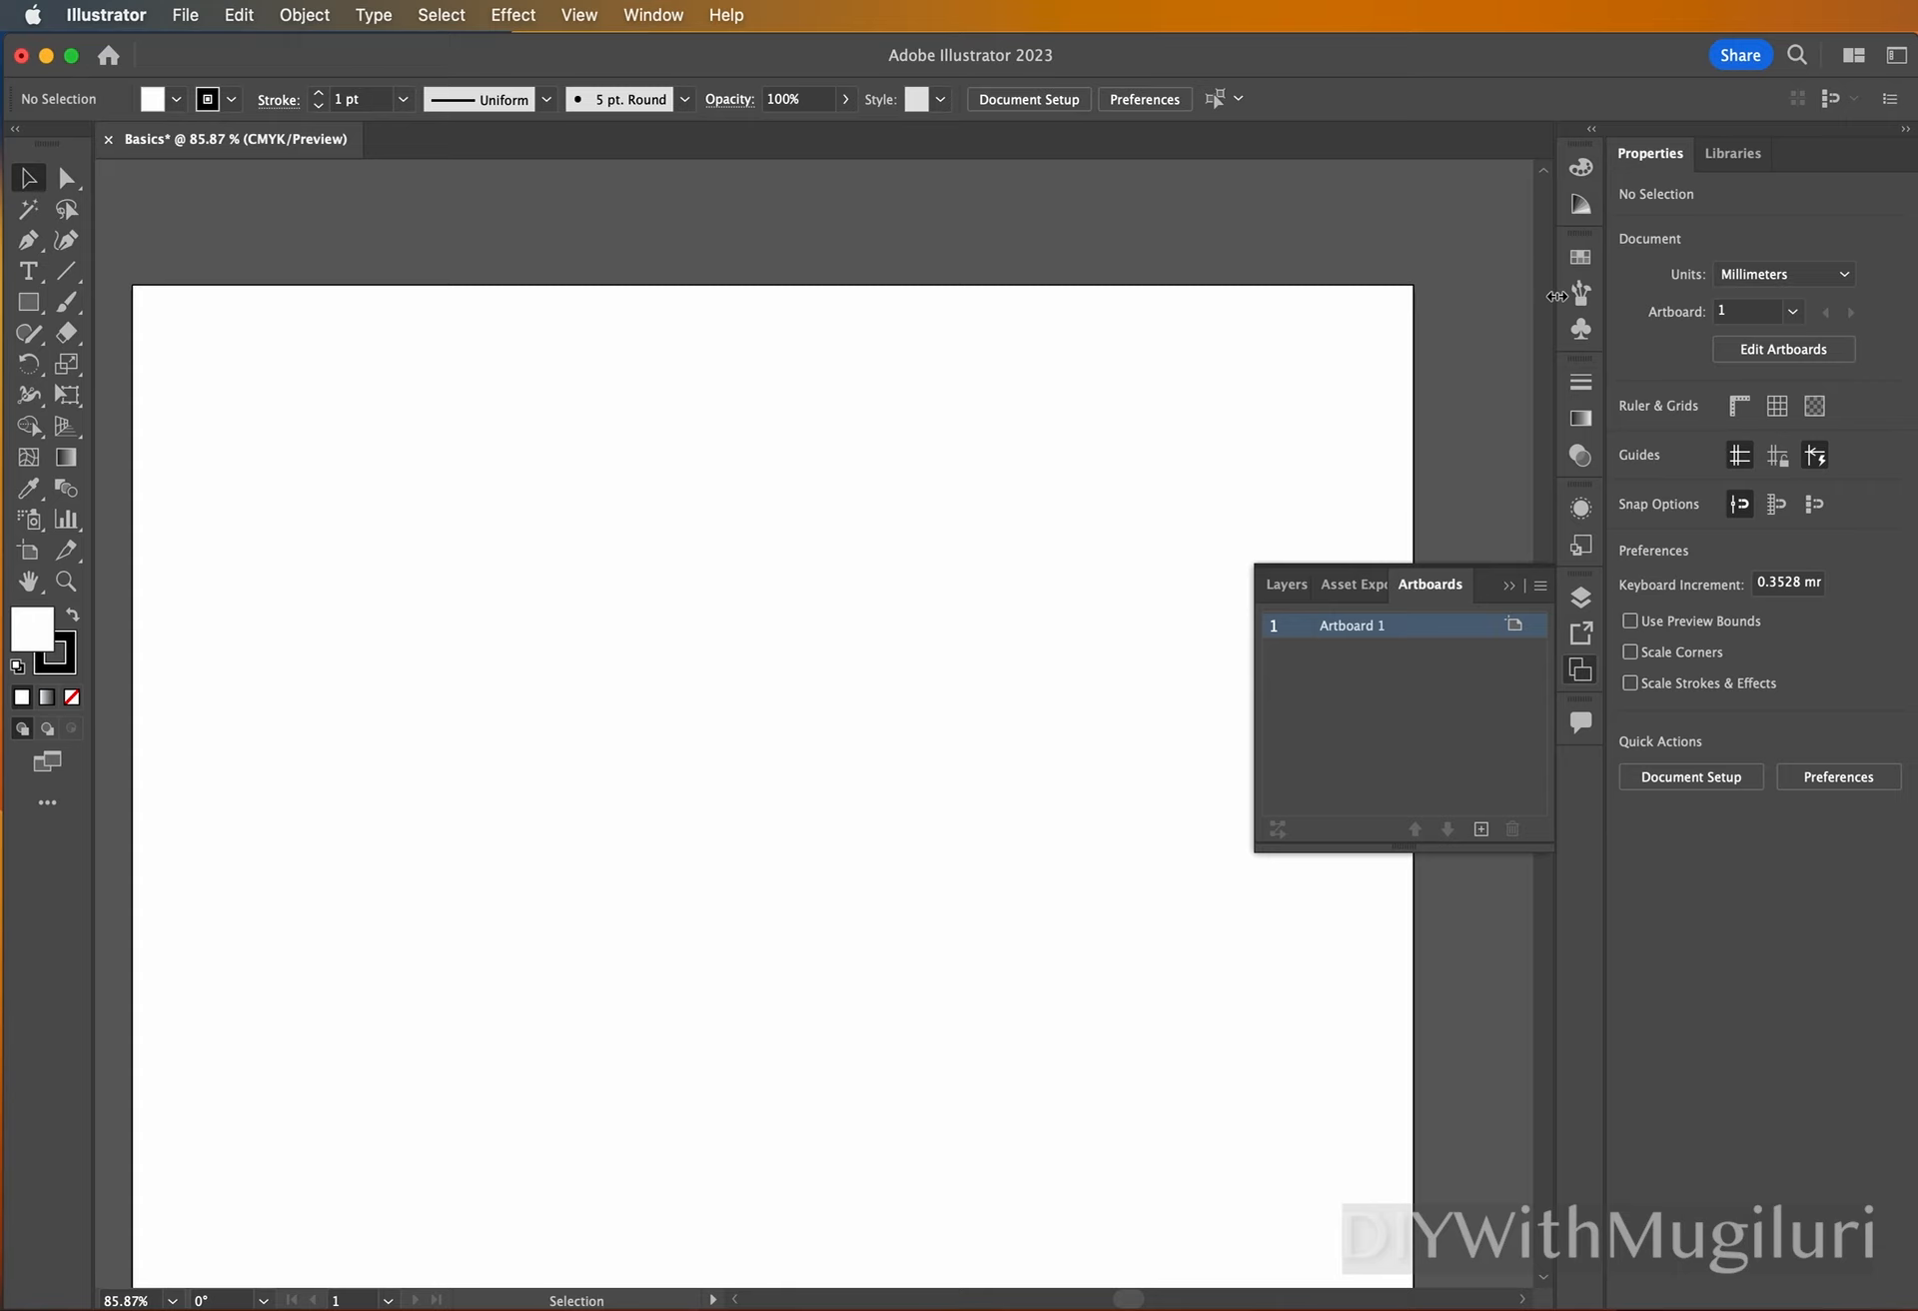
Cycle the document units through centimeters and inches back to millimeters.
click(1814, 274)
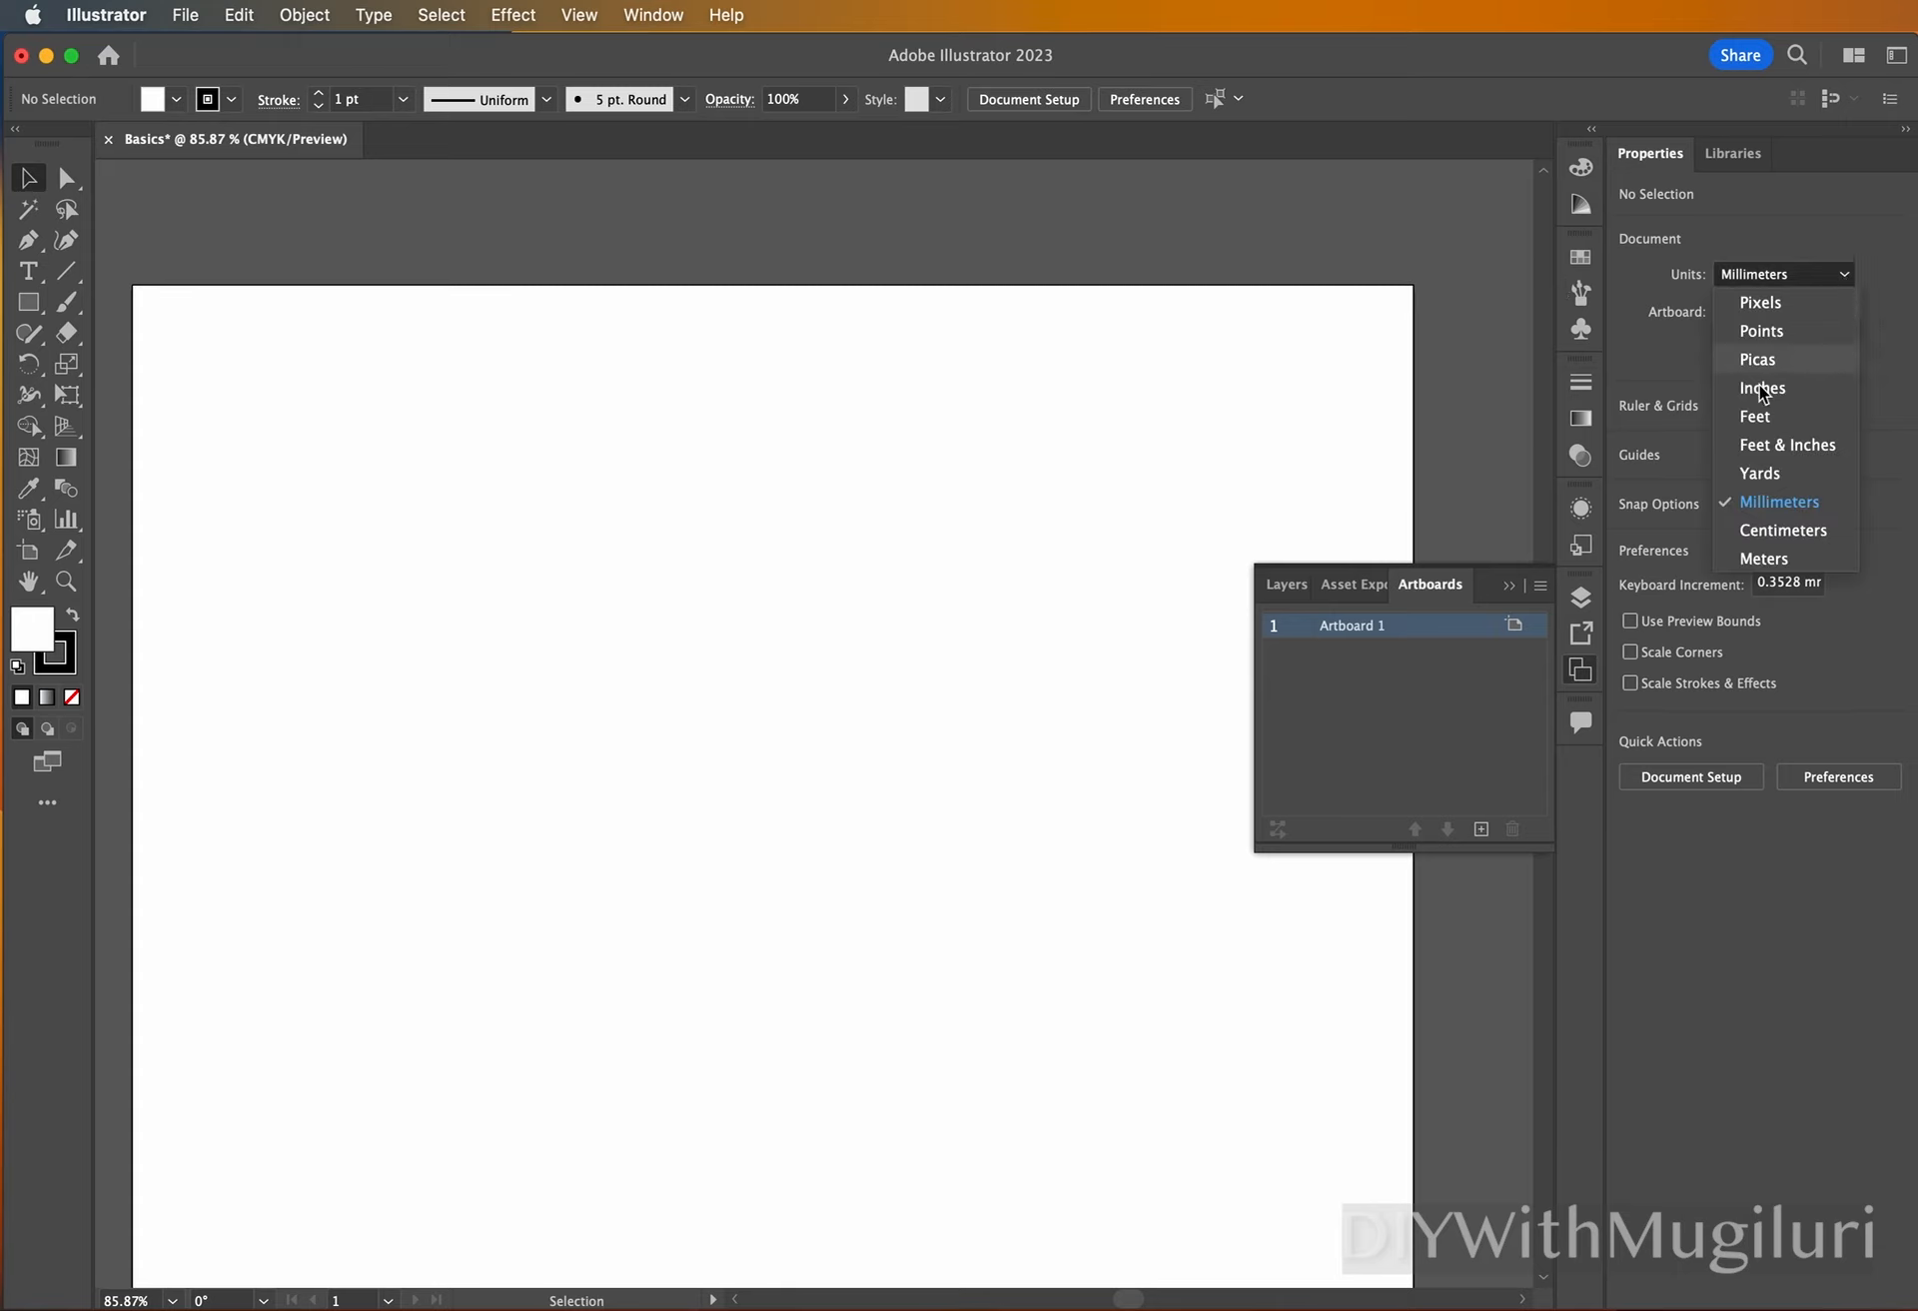
click(1774, 532)
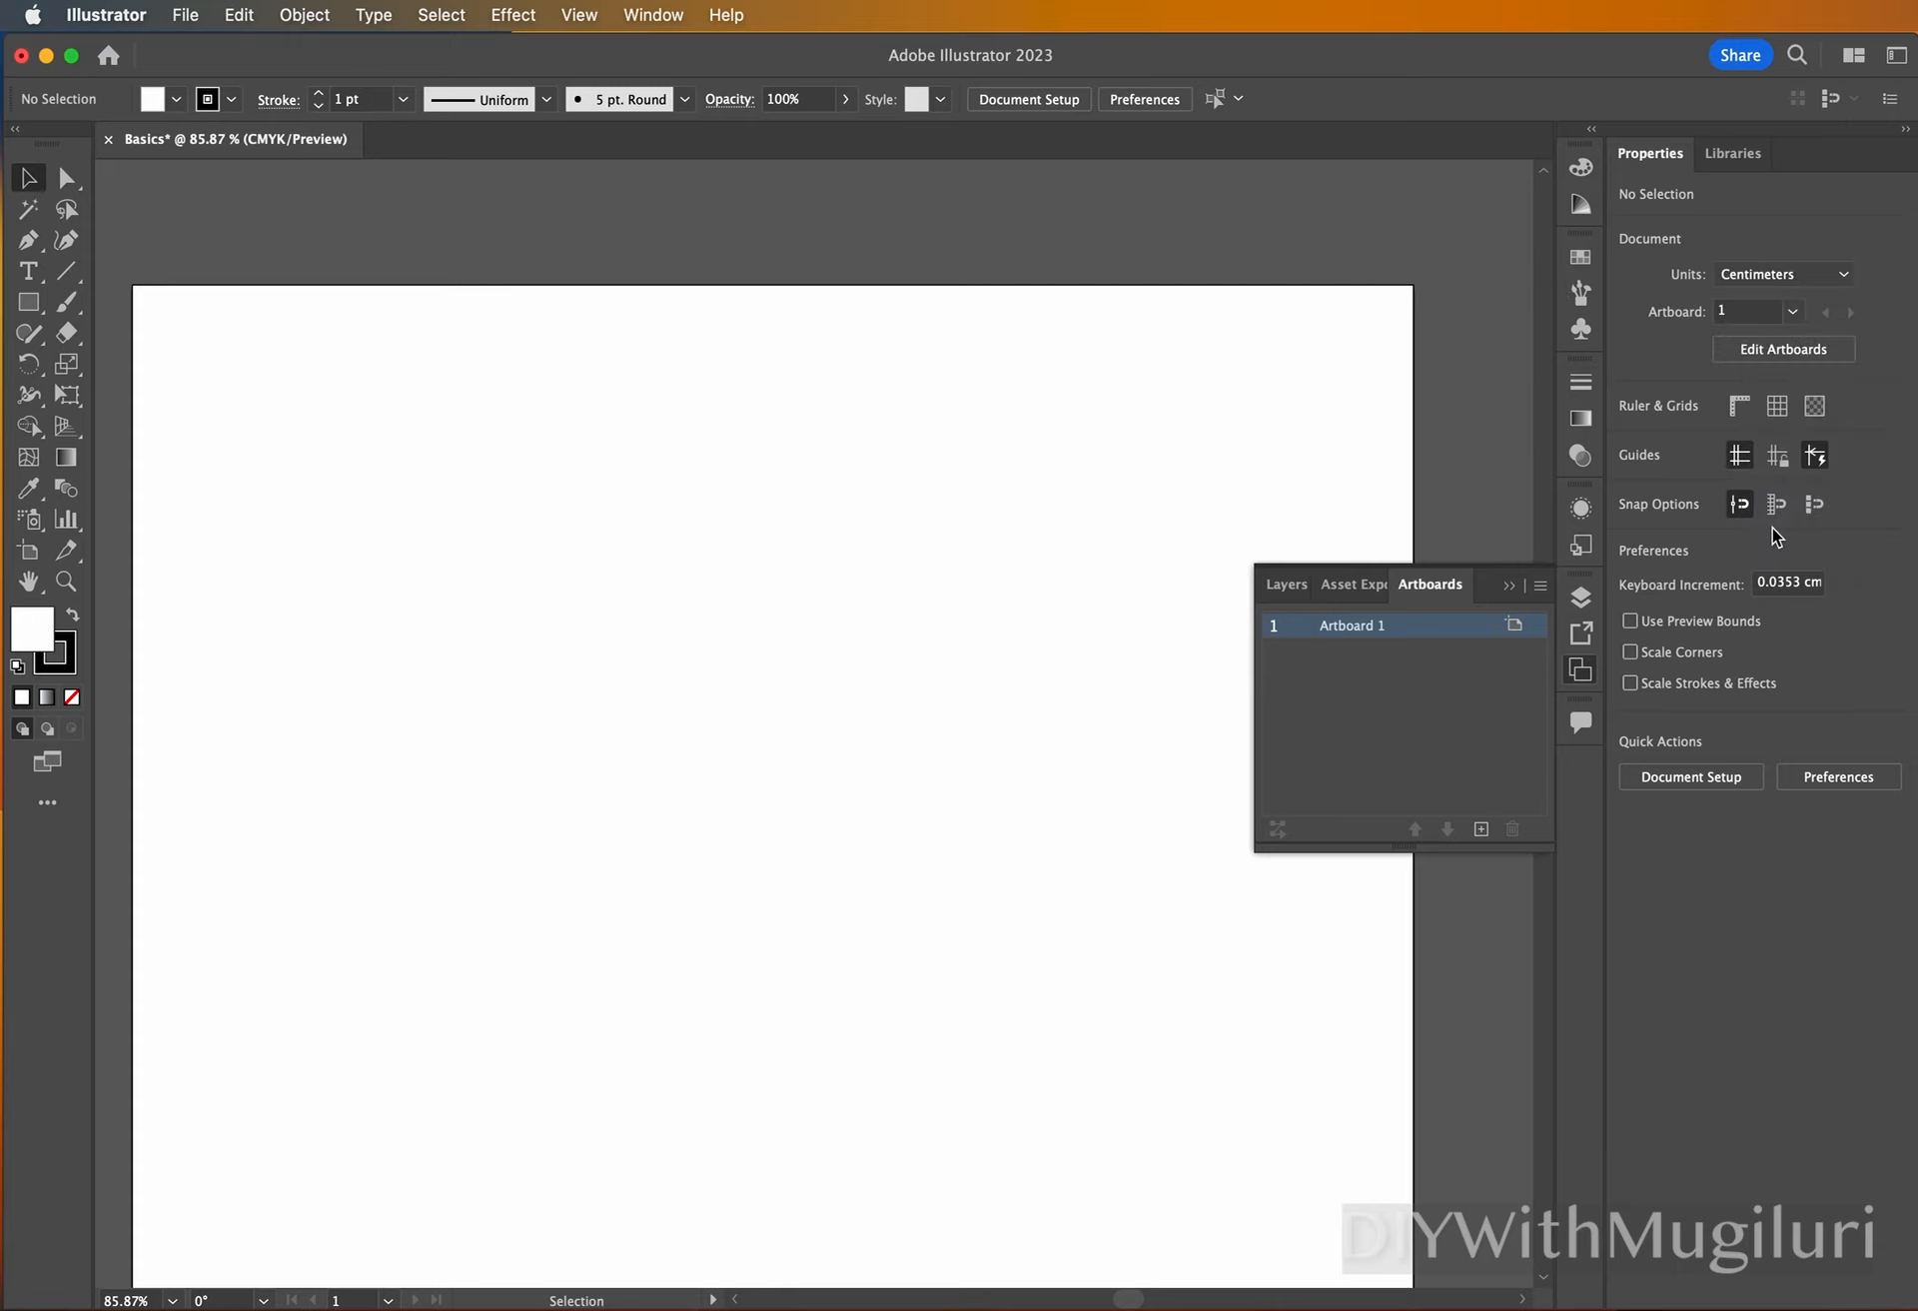
click(1850, 285)
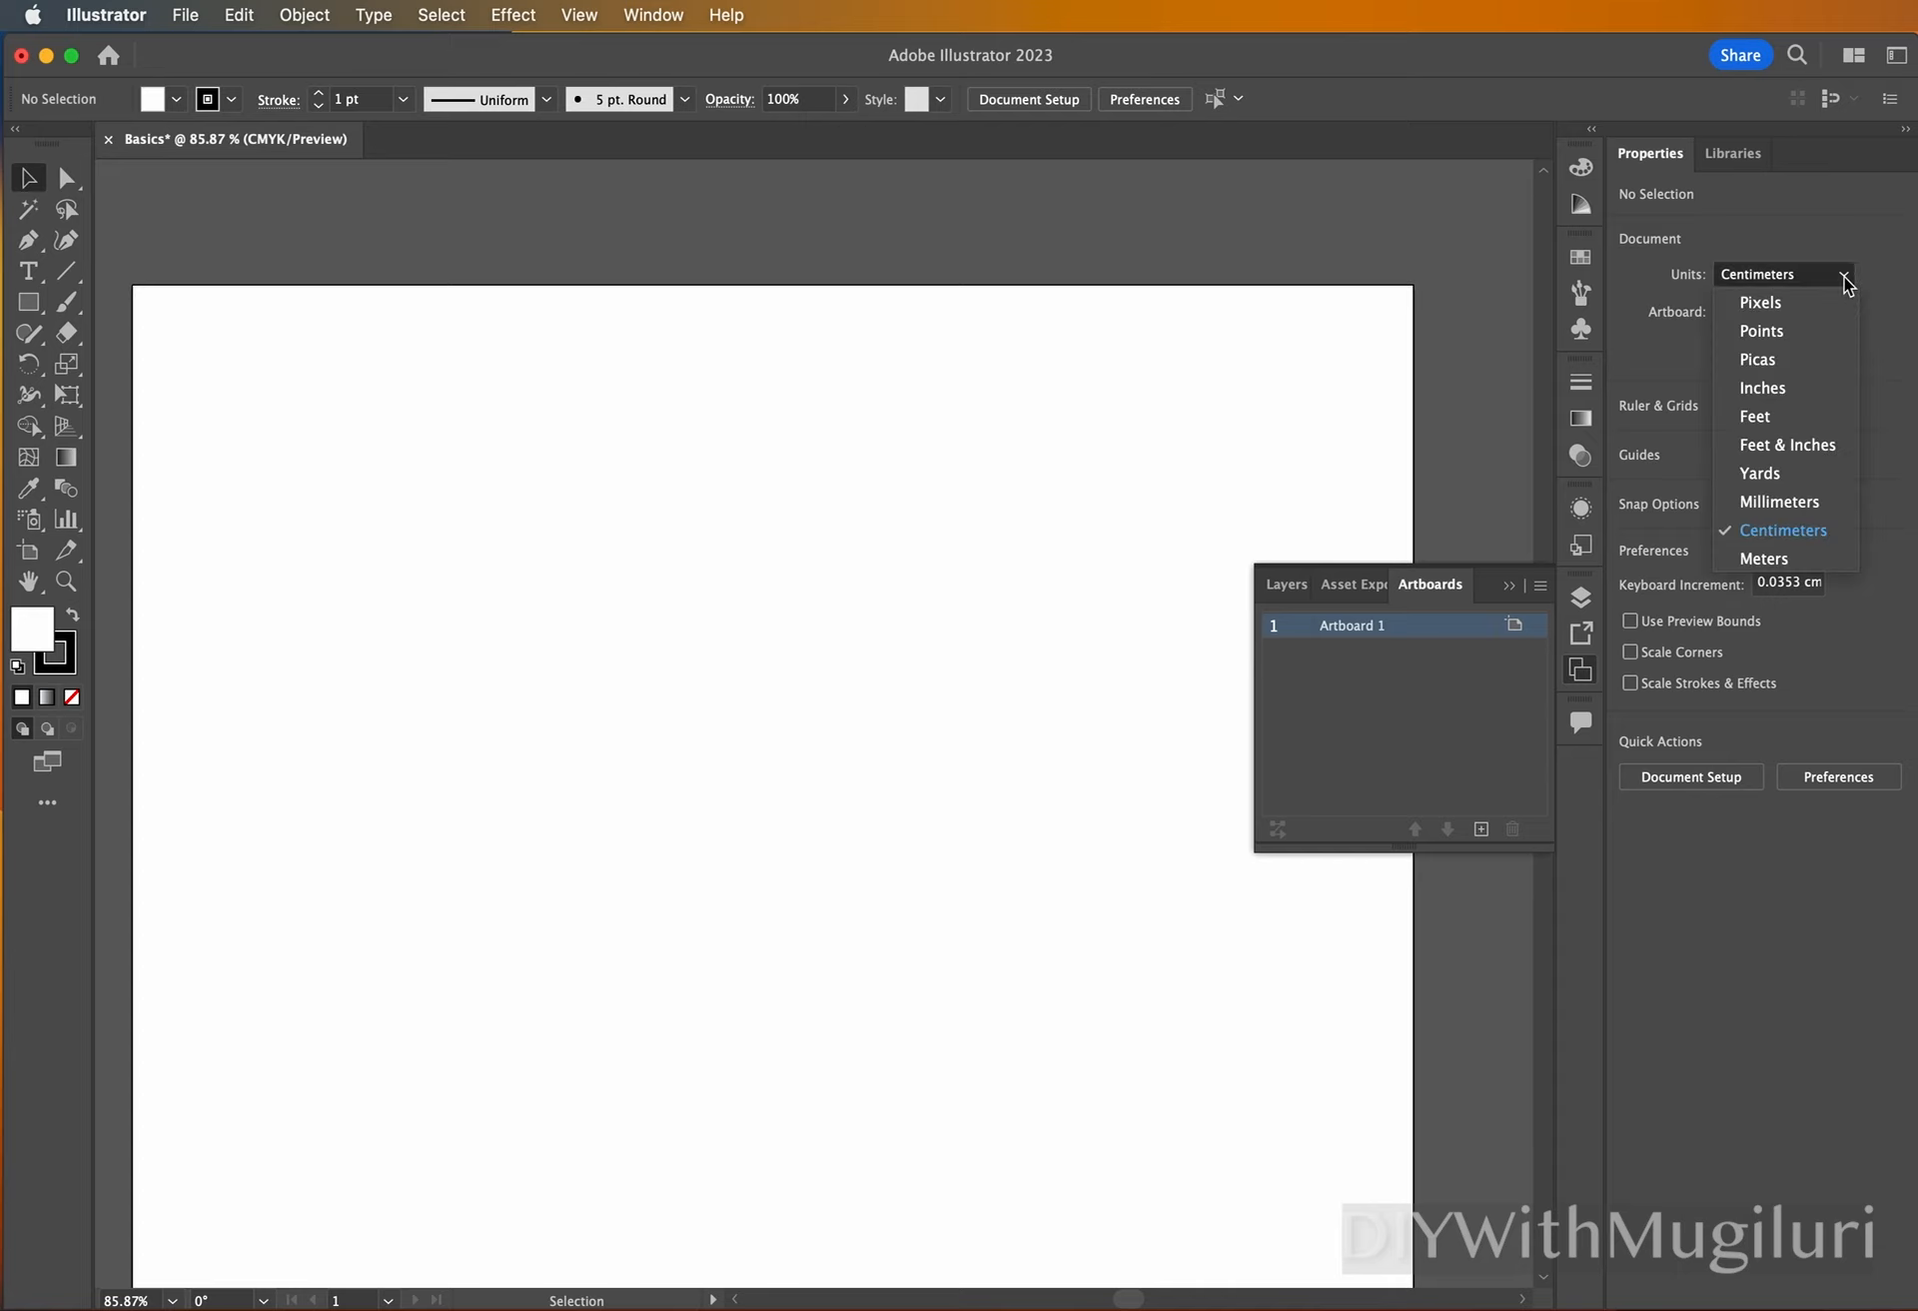
click(1812, 390)
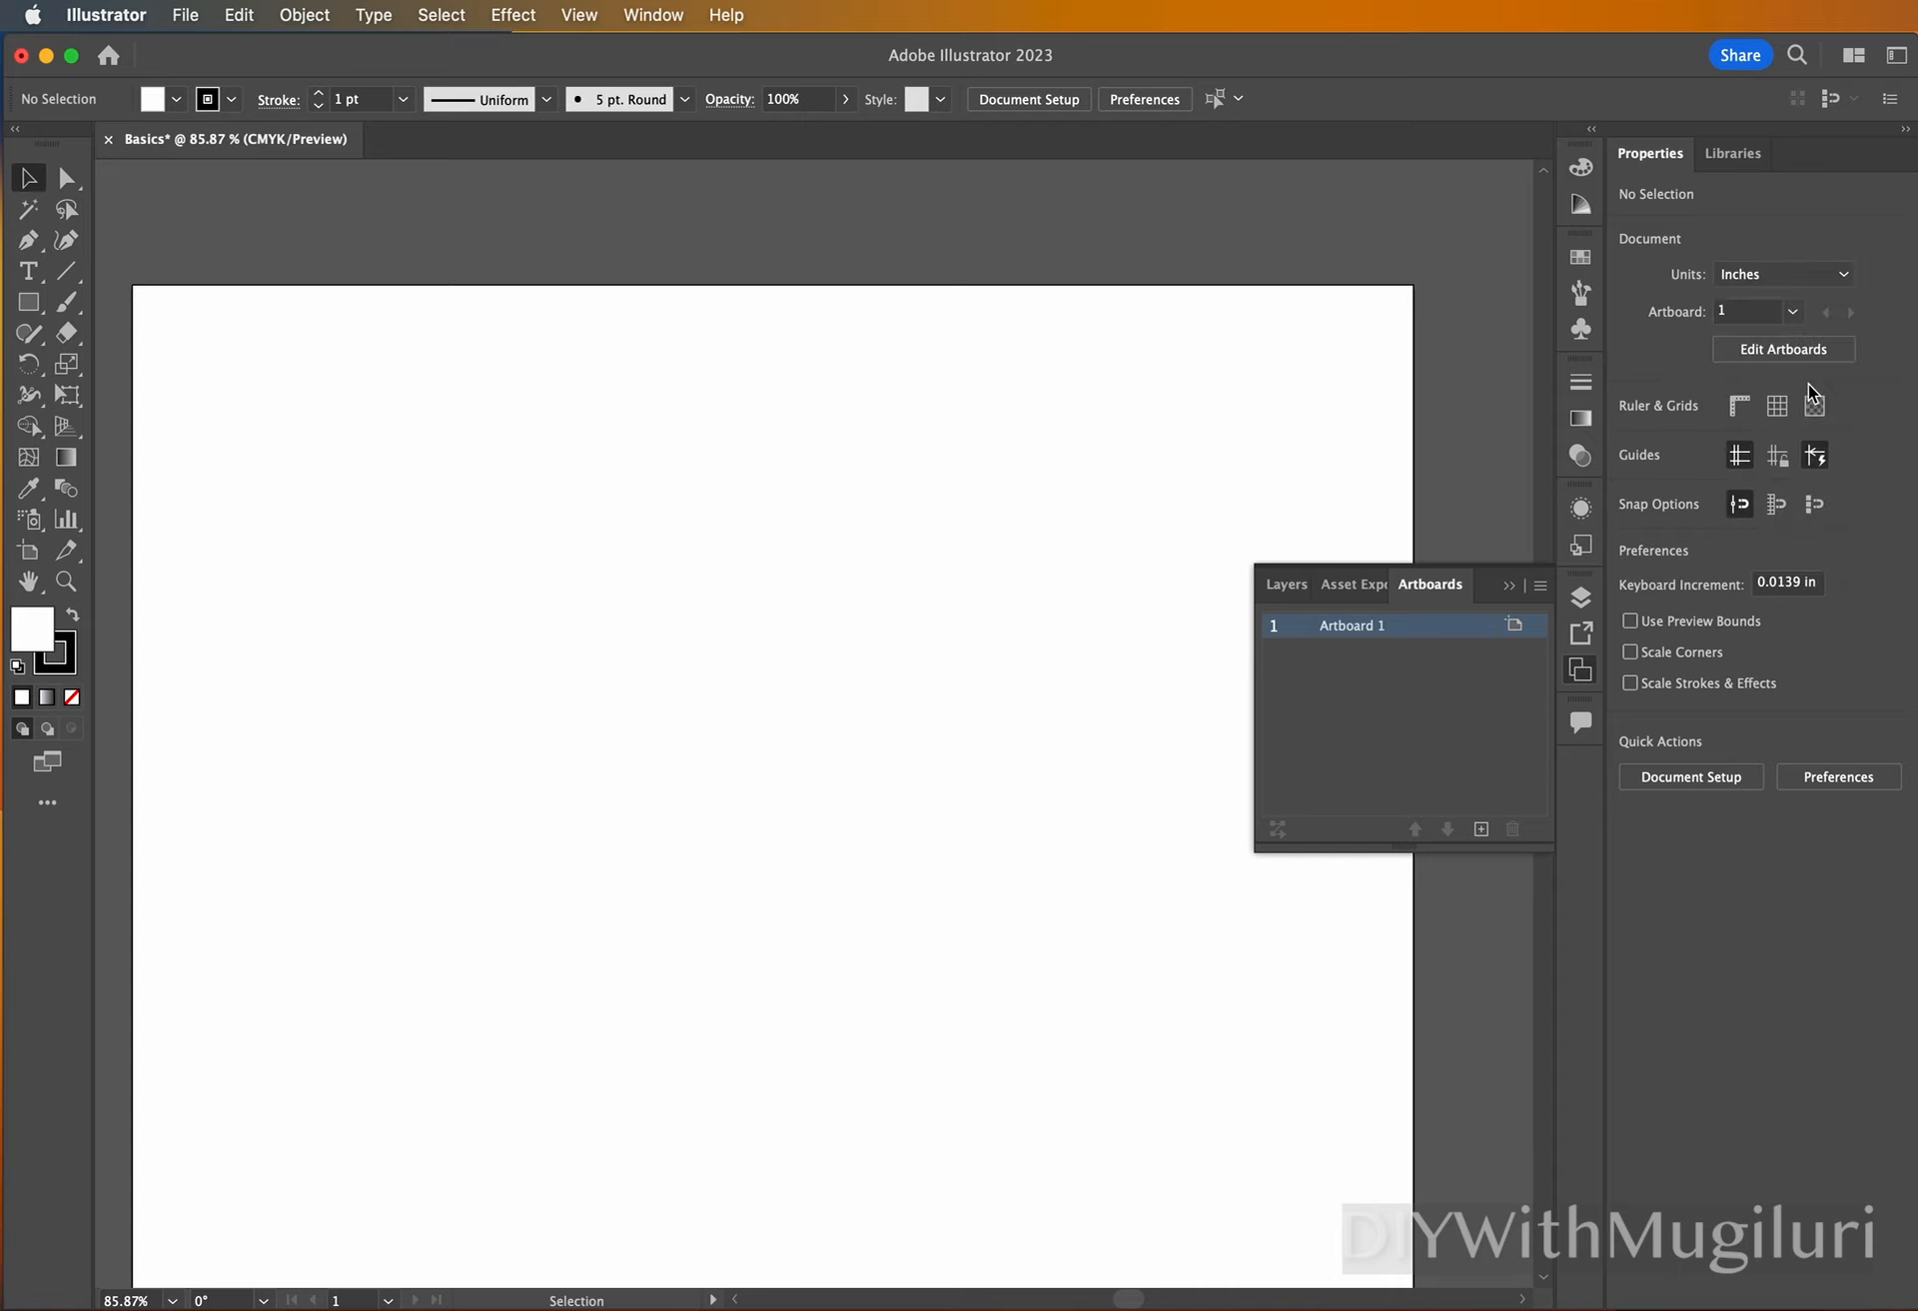
click(1847, 280)
click(1813, 504)
Add a second artboard beside the first one.
click(1481, 830)
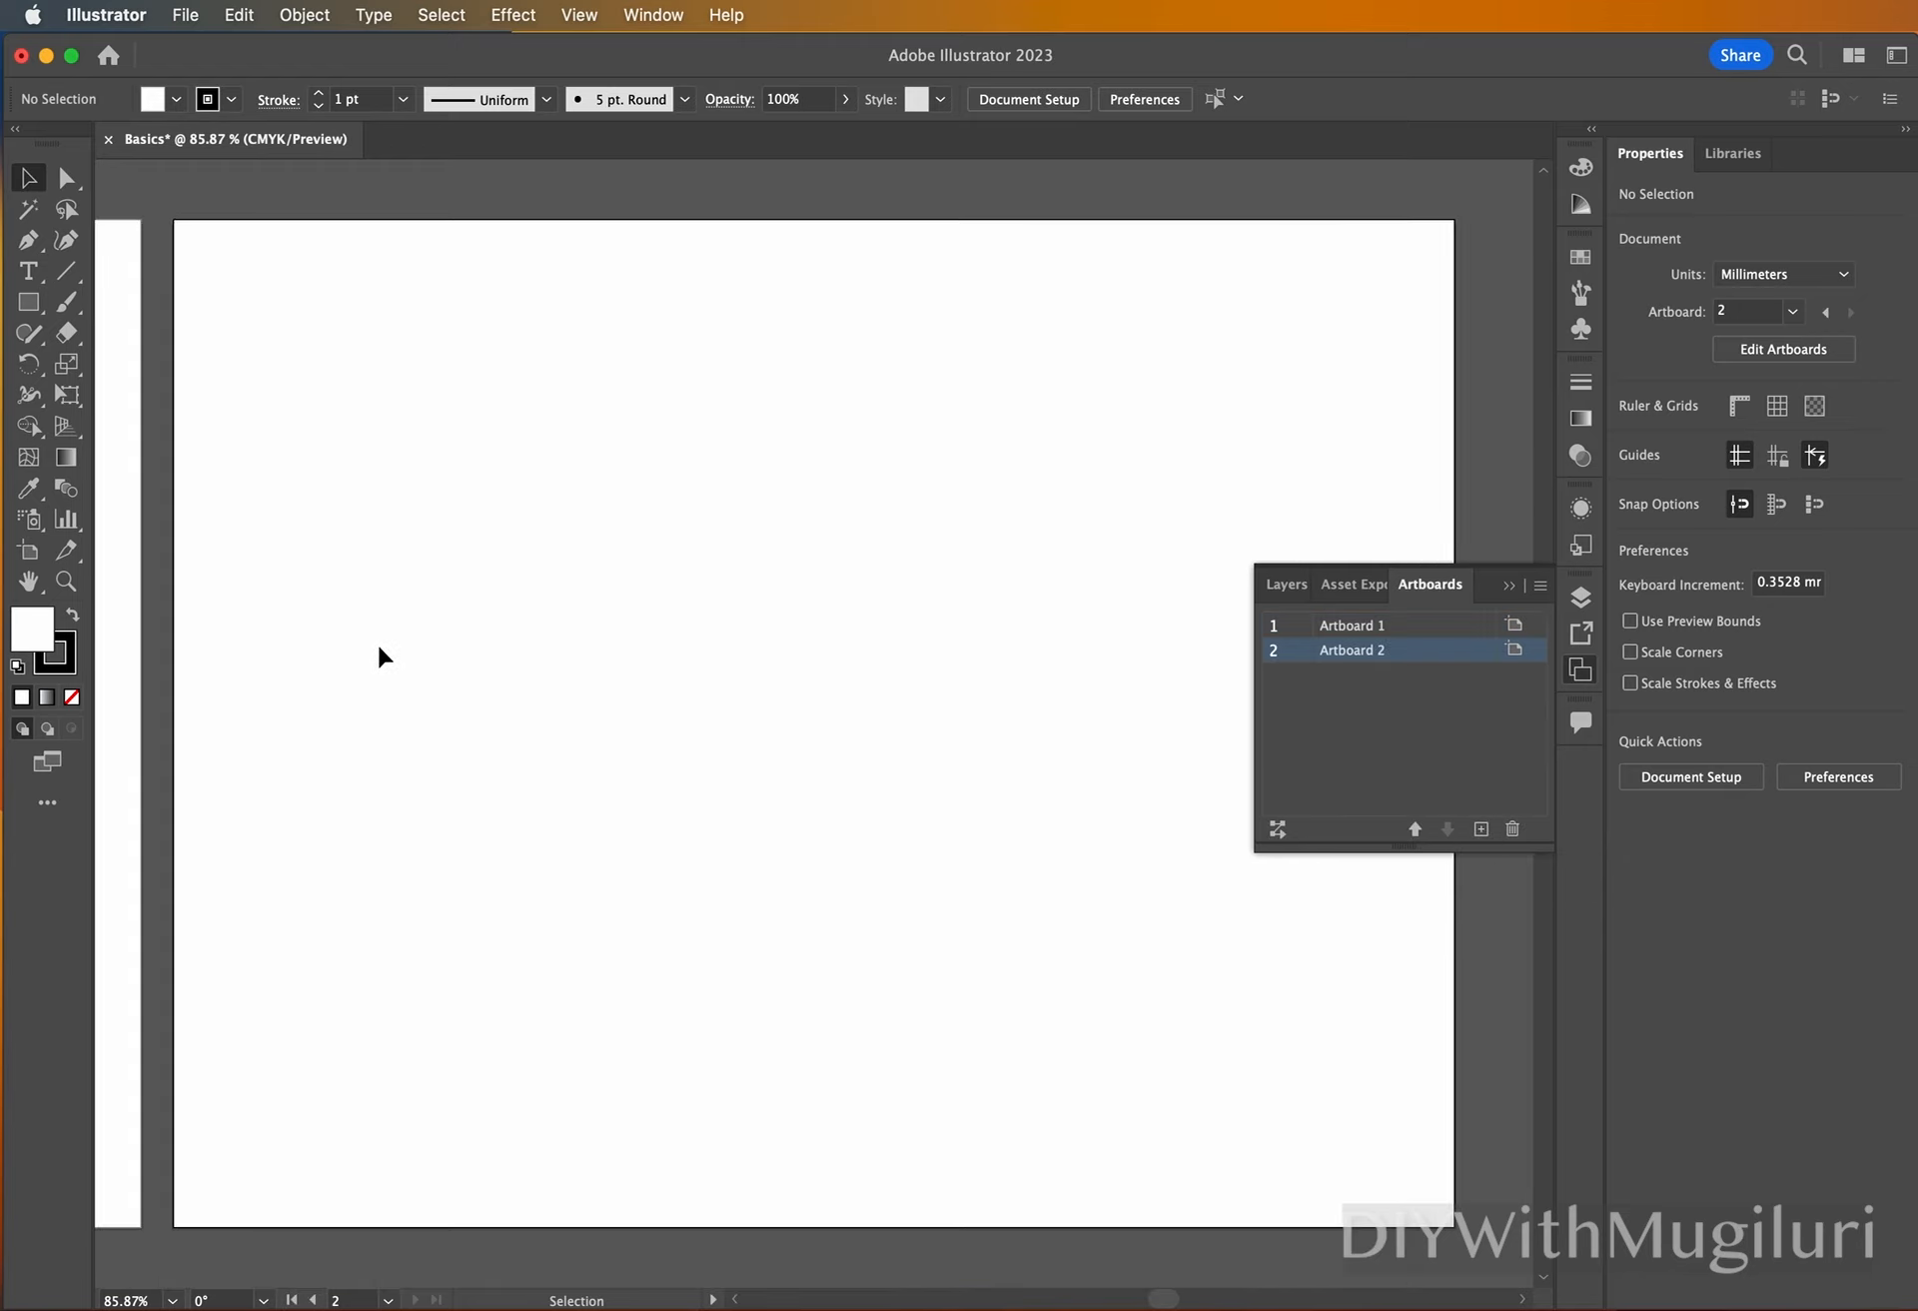
mouse_move(1165, 1296)
mouse_down()
mouse_move(1122, 1295)
mouse_move(1152, 1299)
mouse_up()
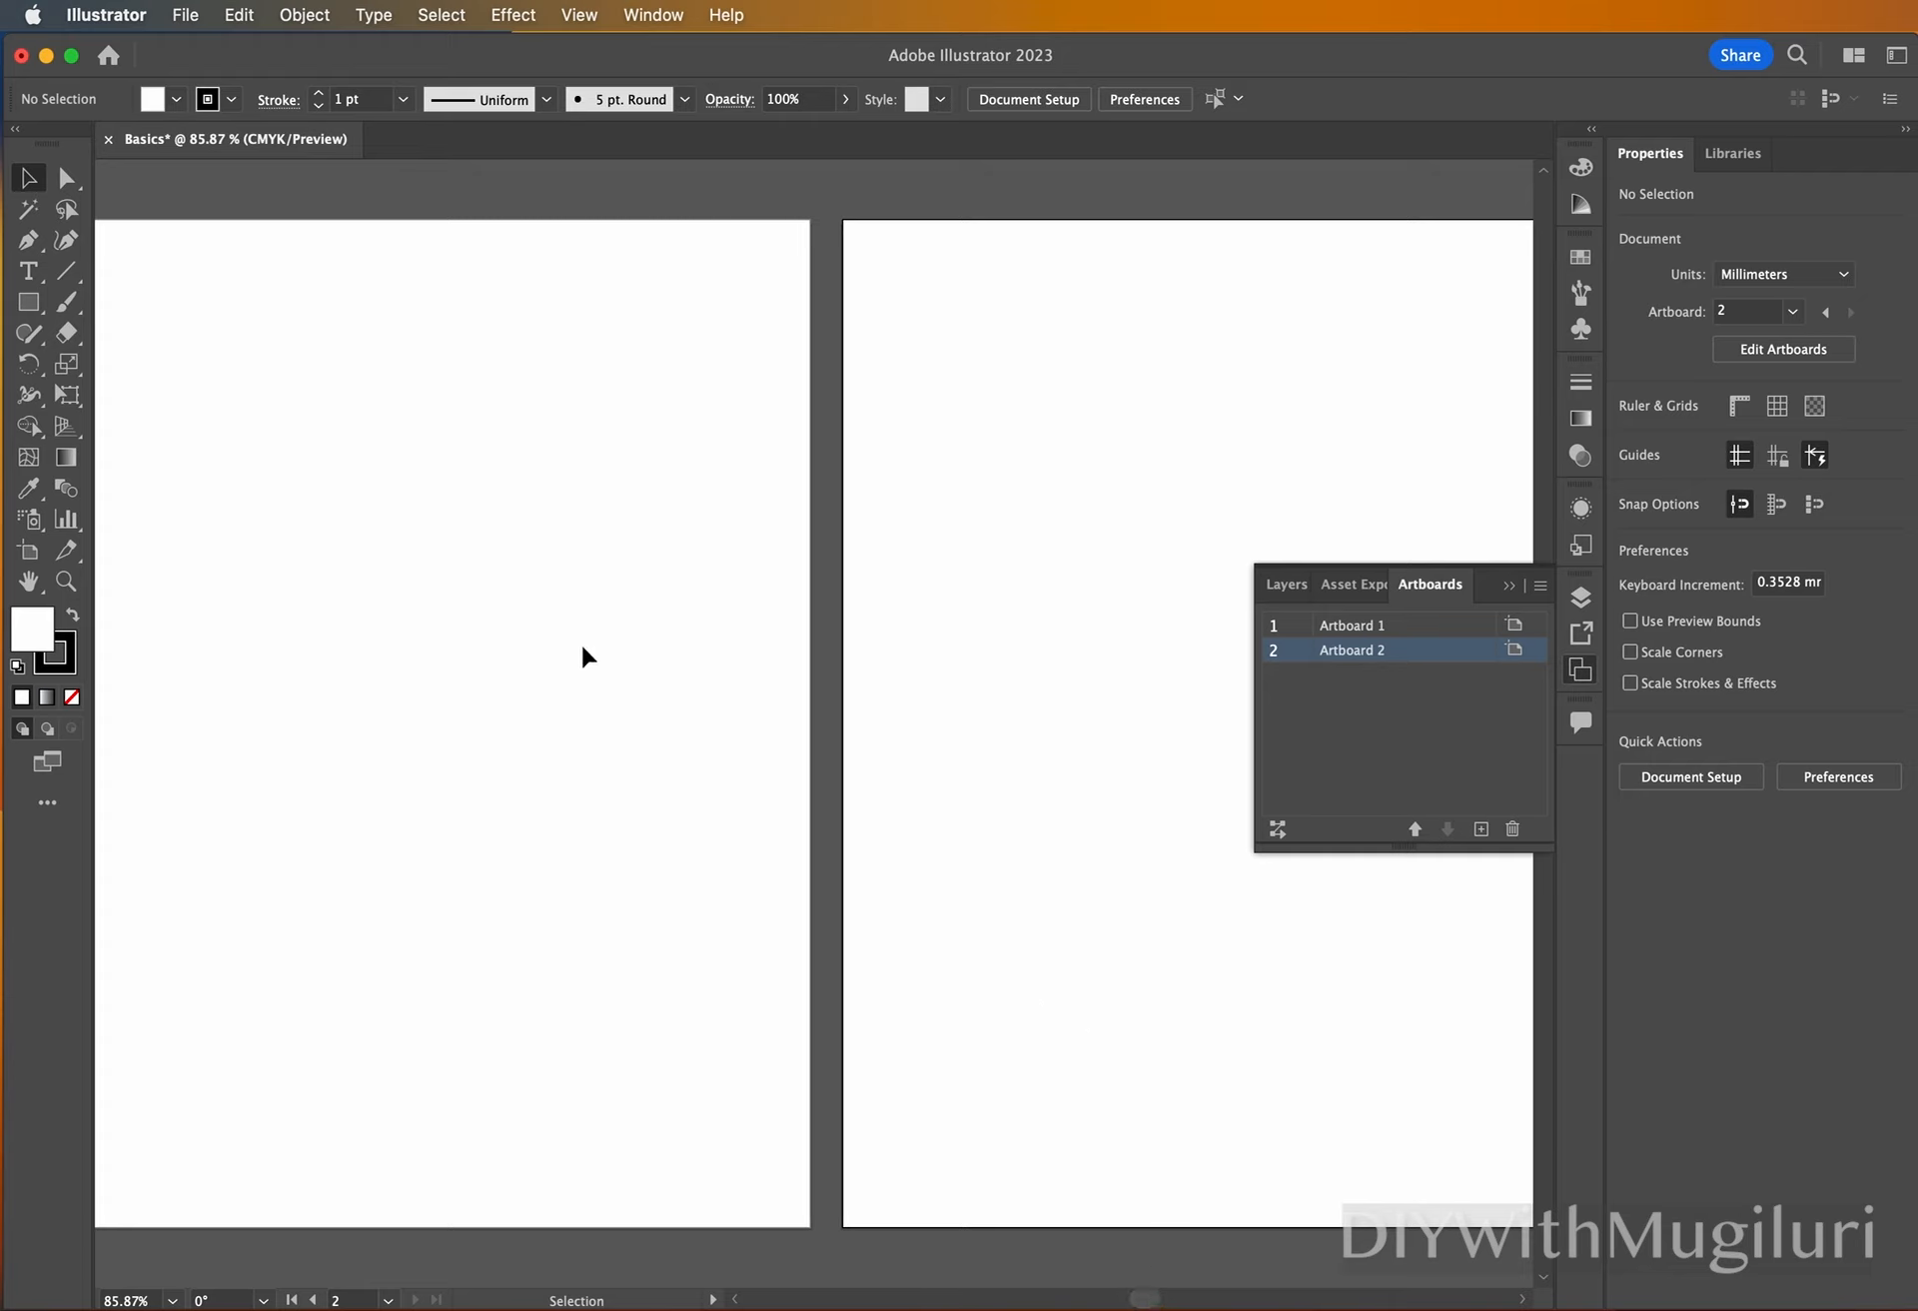
Zoom in on the first artboard with the Zoom tool and back out to view the whole artboard beside its neighbour.
click(66, 582)
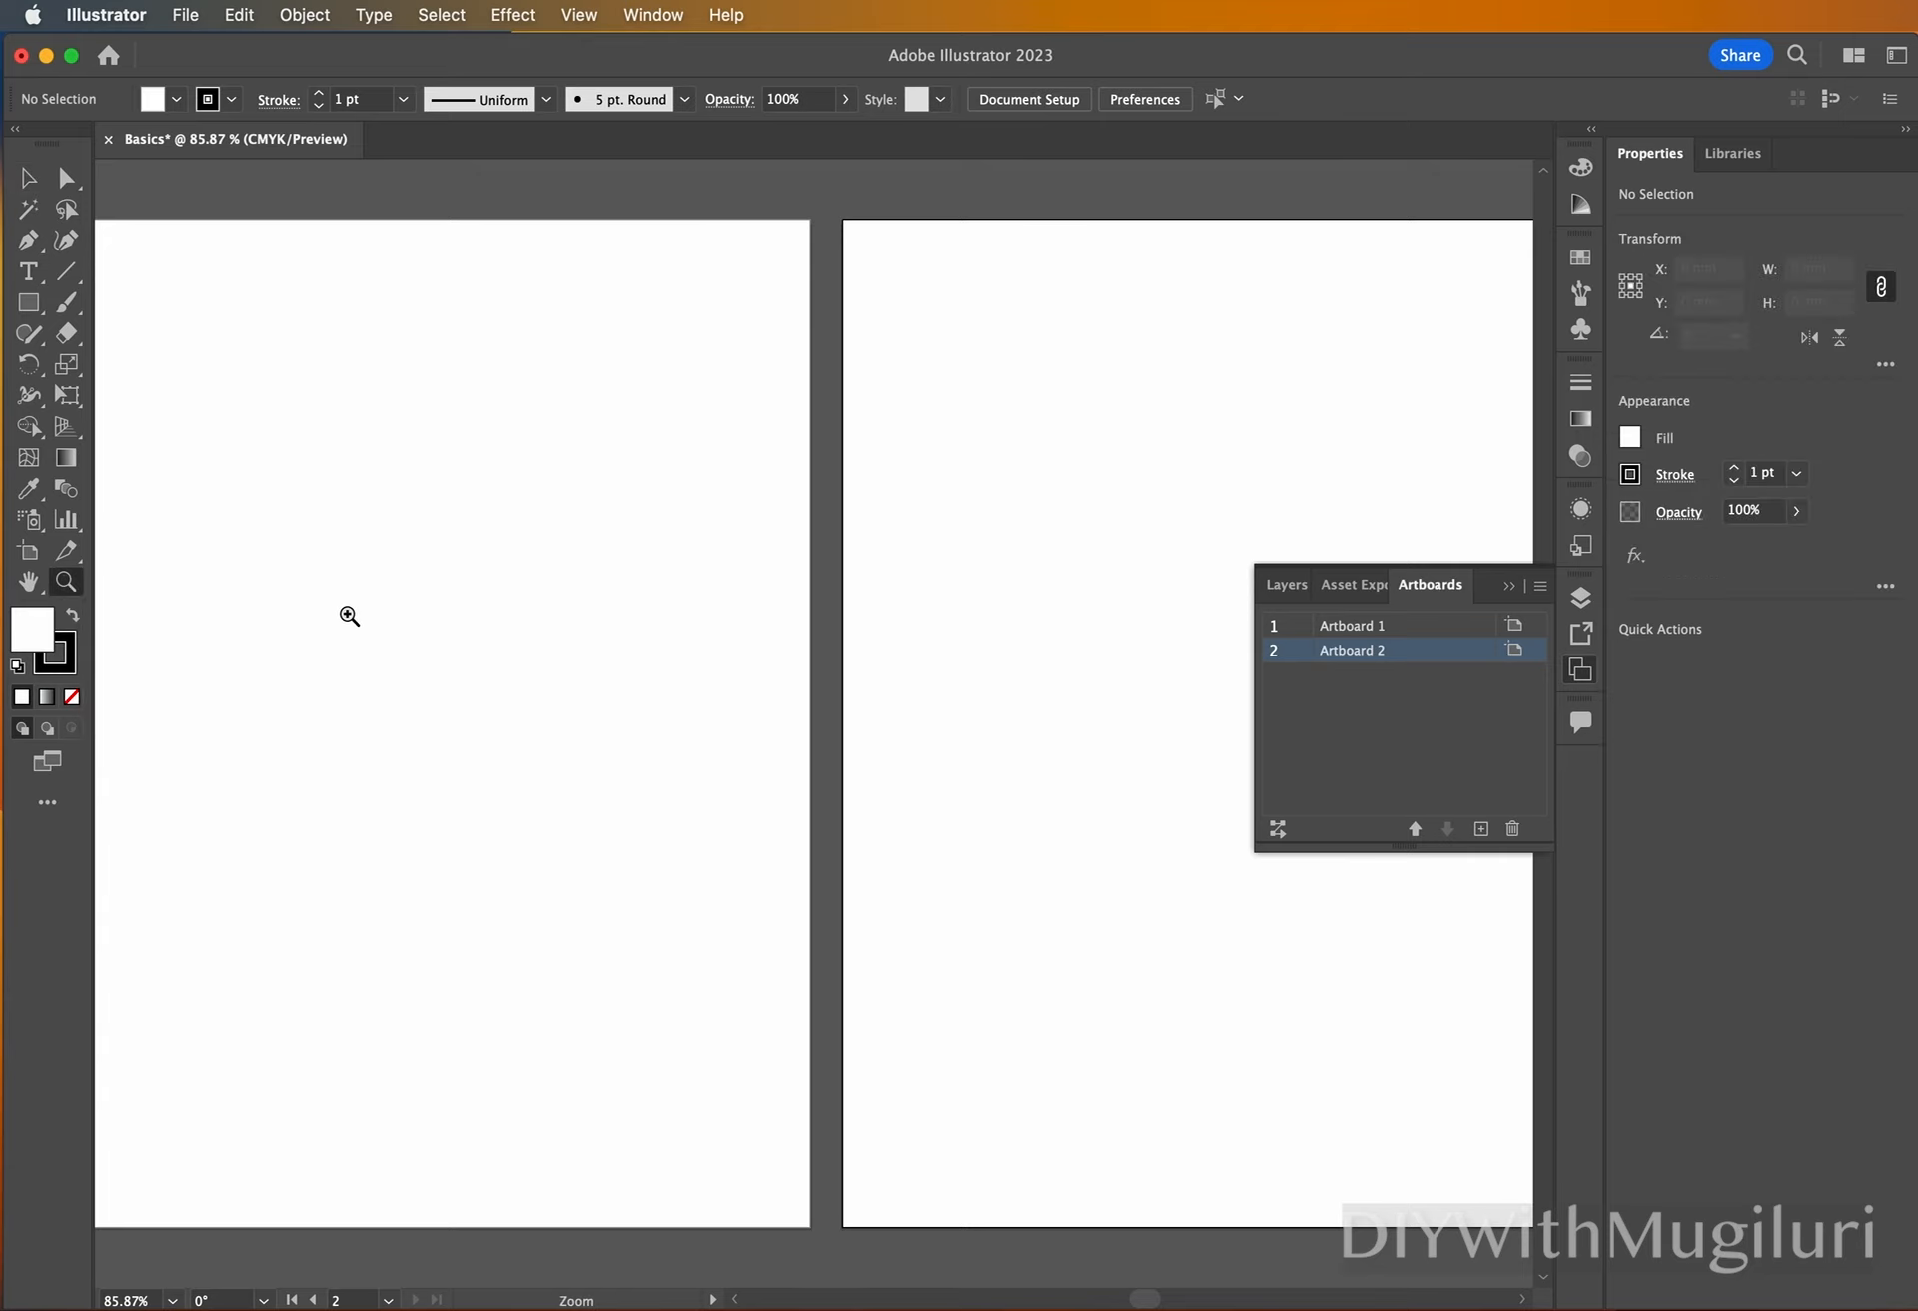
drag(348, 616, 375, 617)
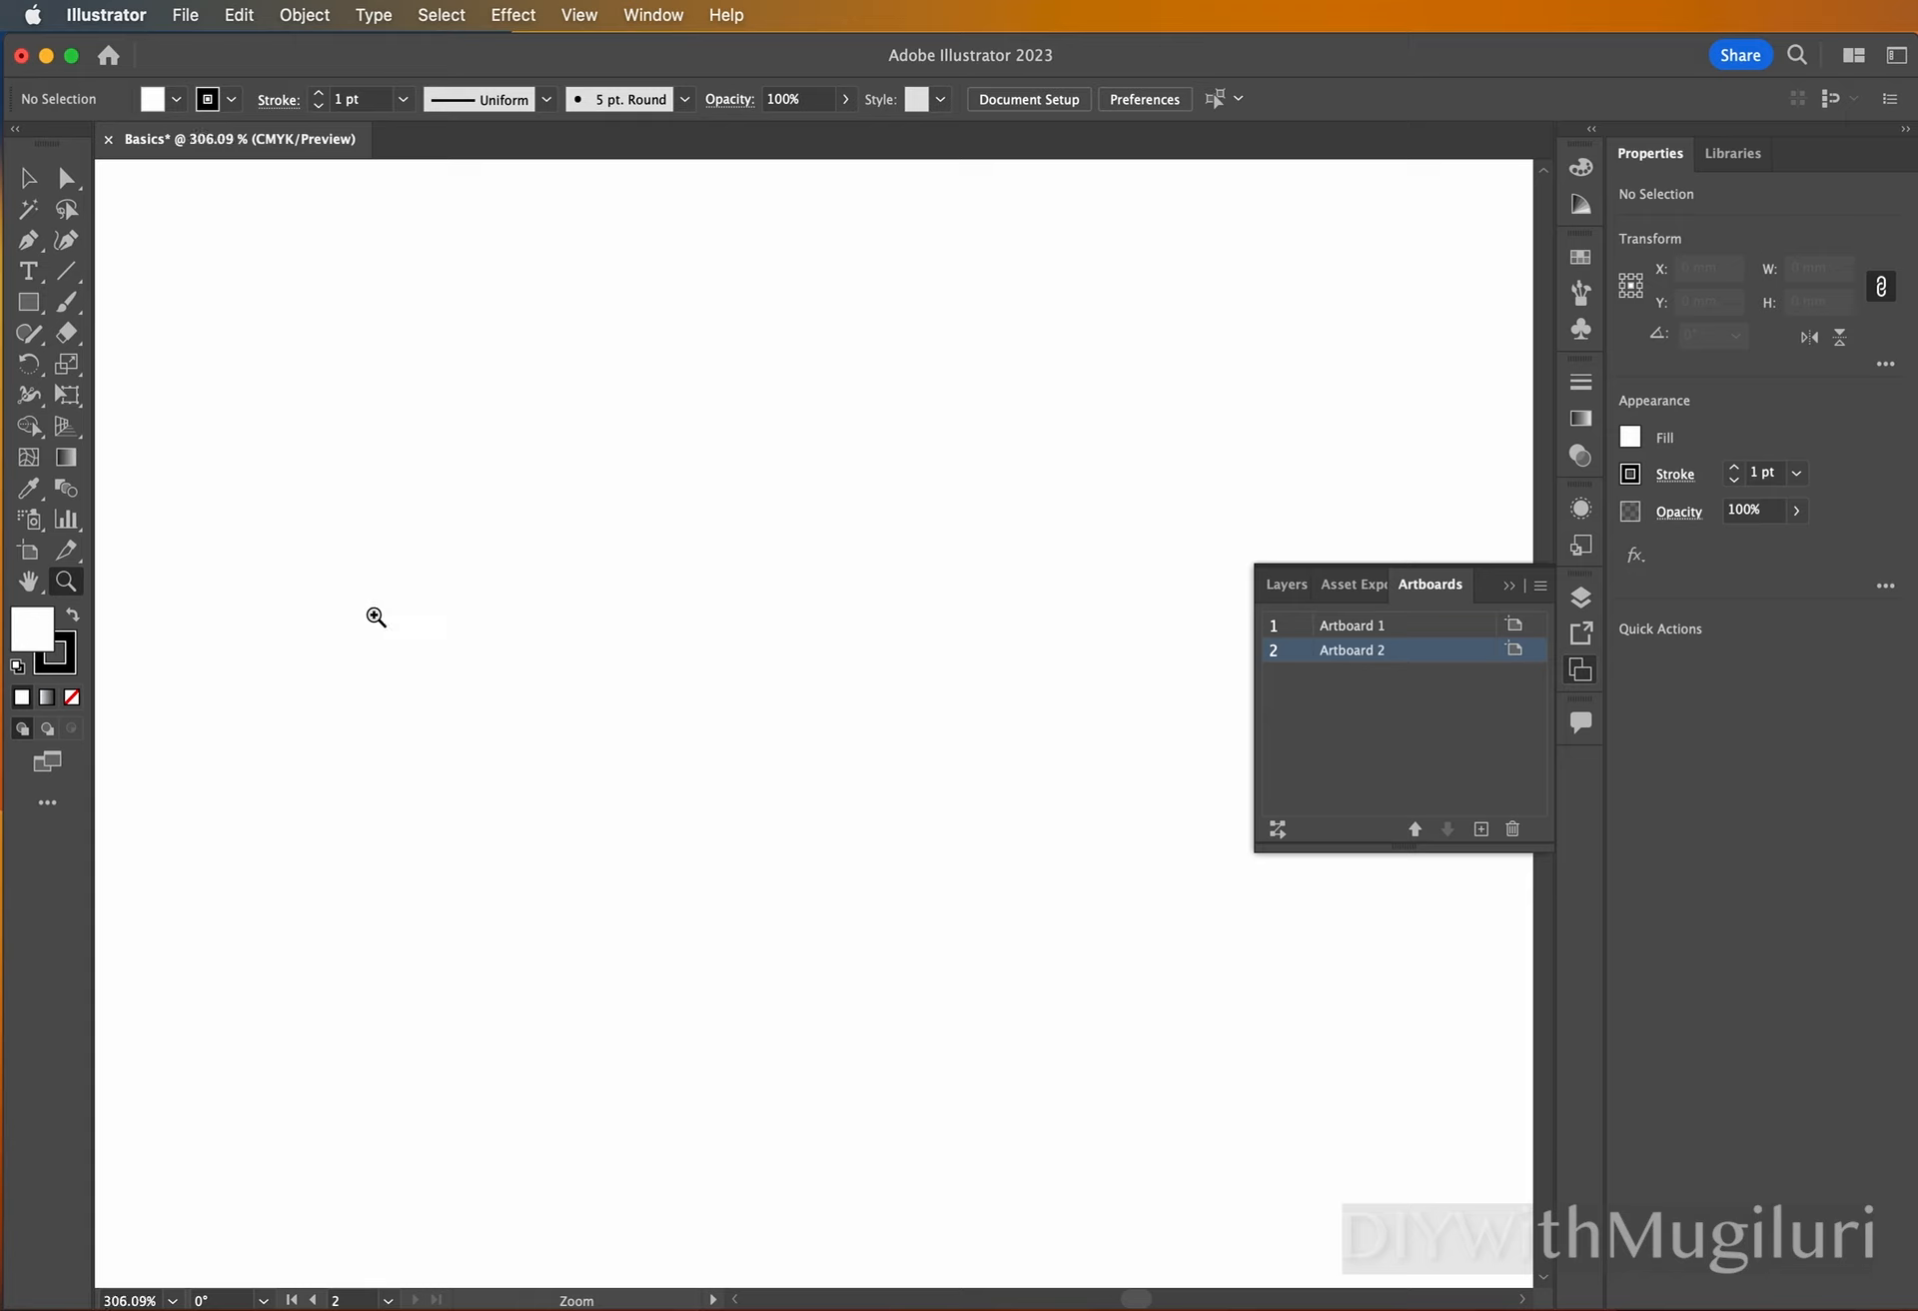
drag(618, 629, 415, 629)
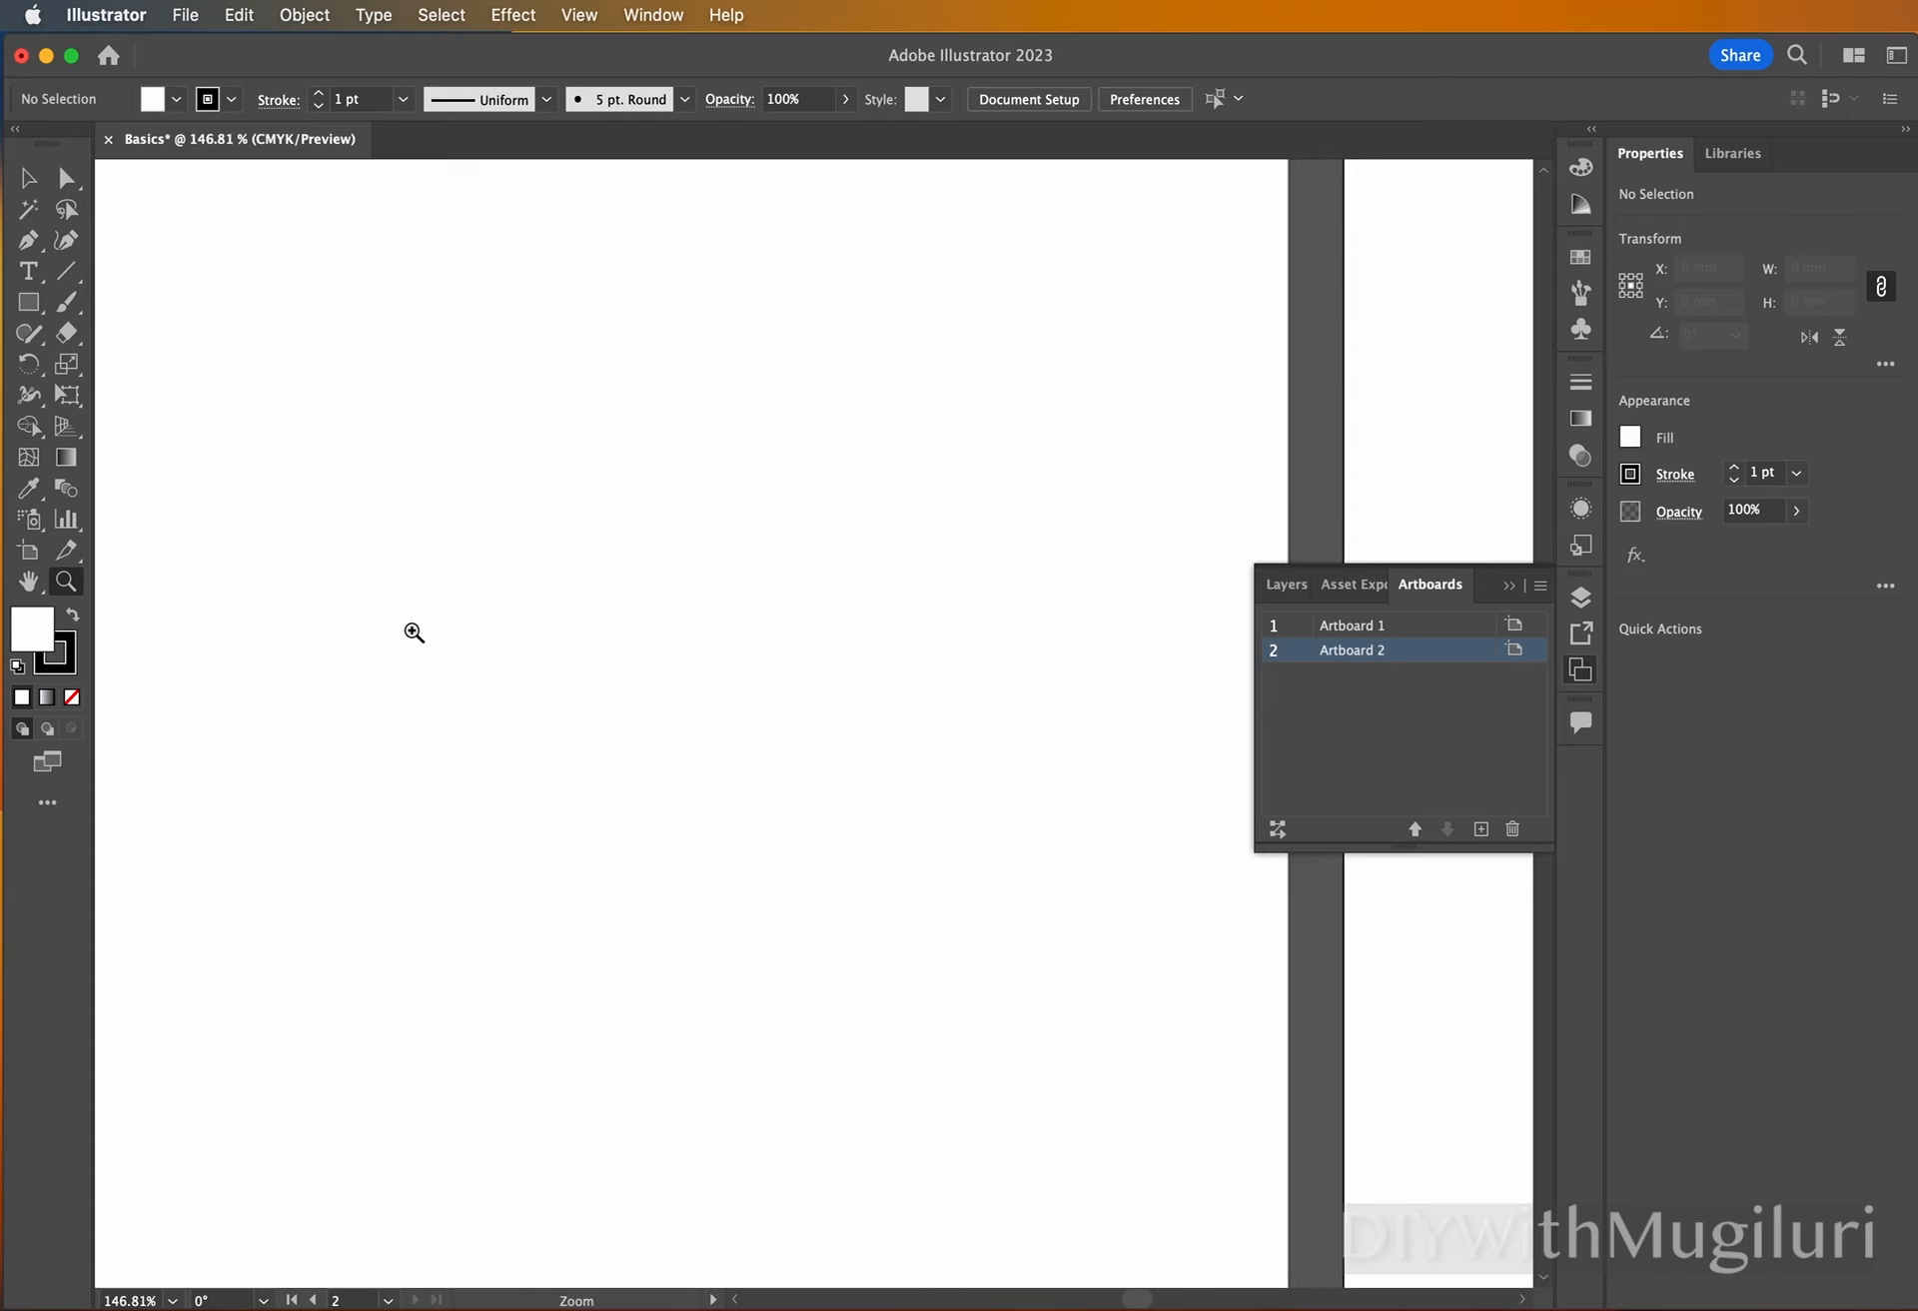
drag(886, 647, 647, 638)
drag(764, 655, 575, 651)
drag(740, 664, 655, 659)
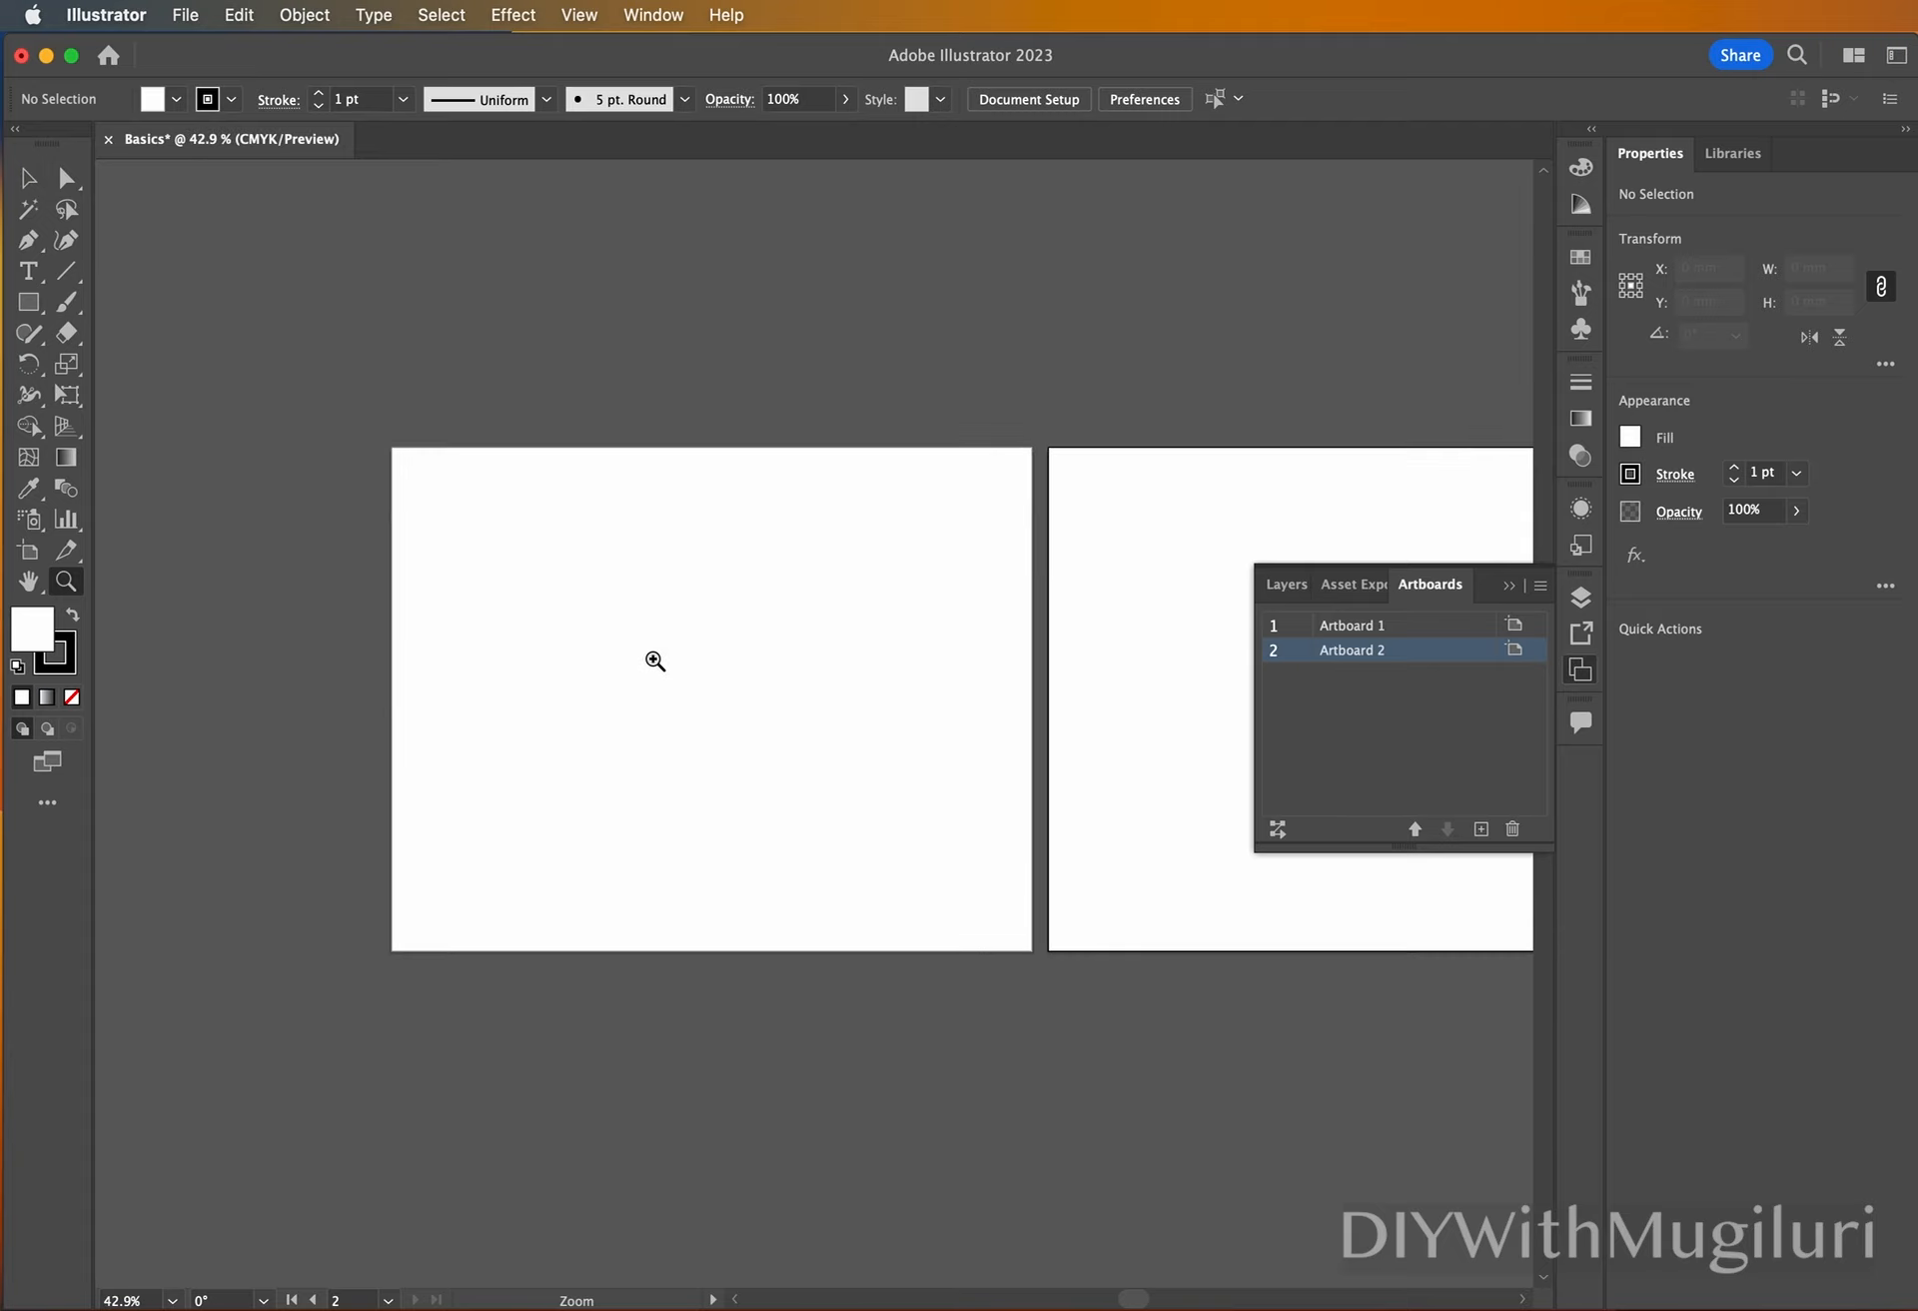
drag(1191, 678, 1055, 676)
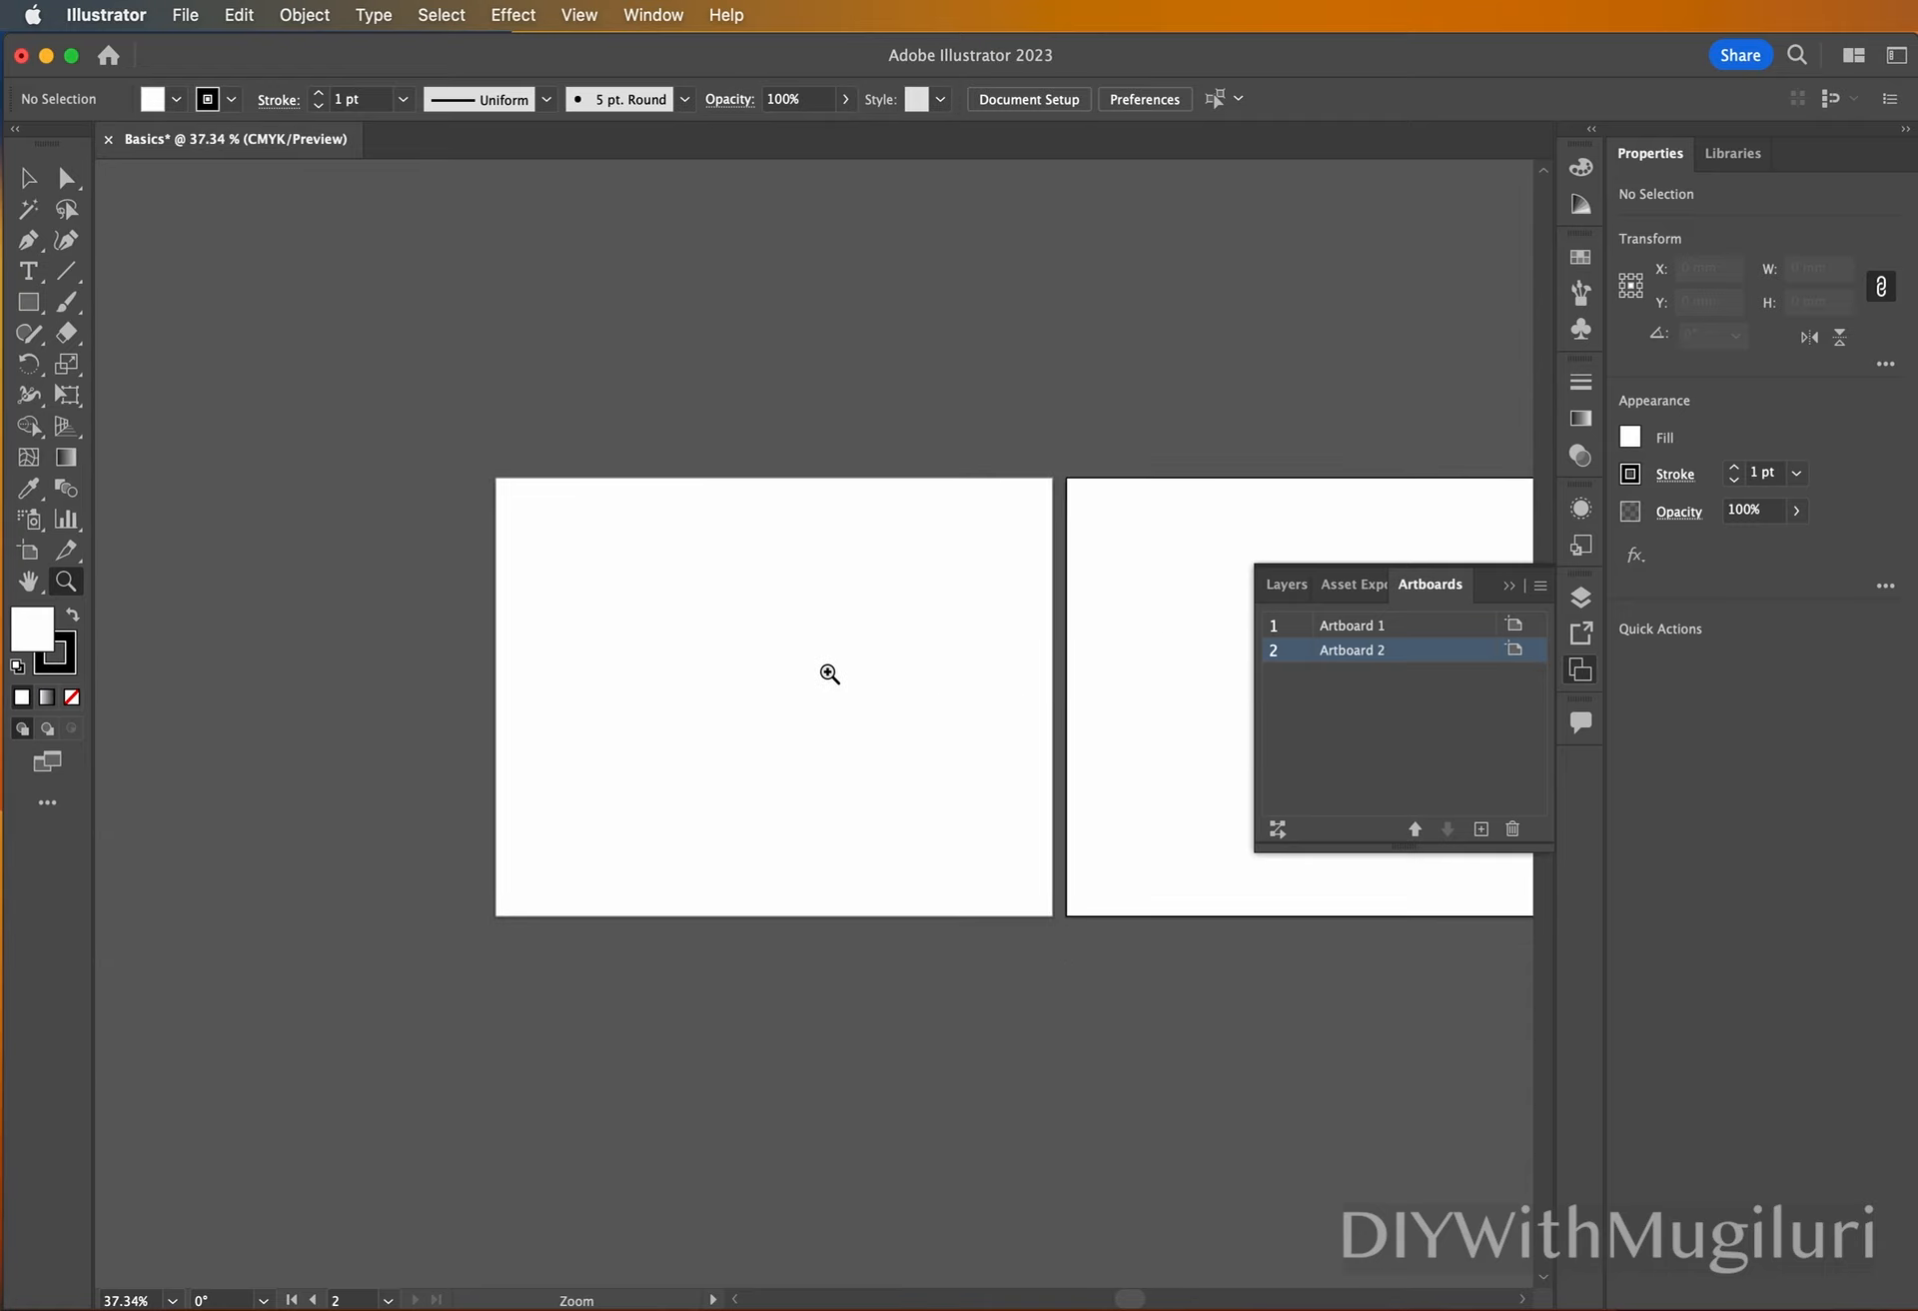
Draw a rectangle about 44 mm wide and 30 mm high in the upper-left area of the first artboard.
drag(830, 673, 949, 671)
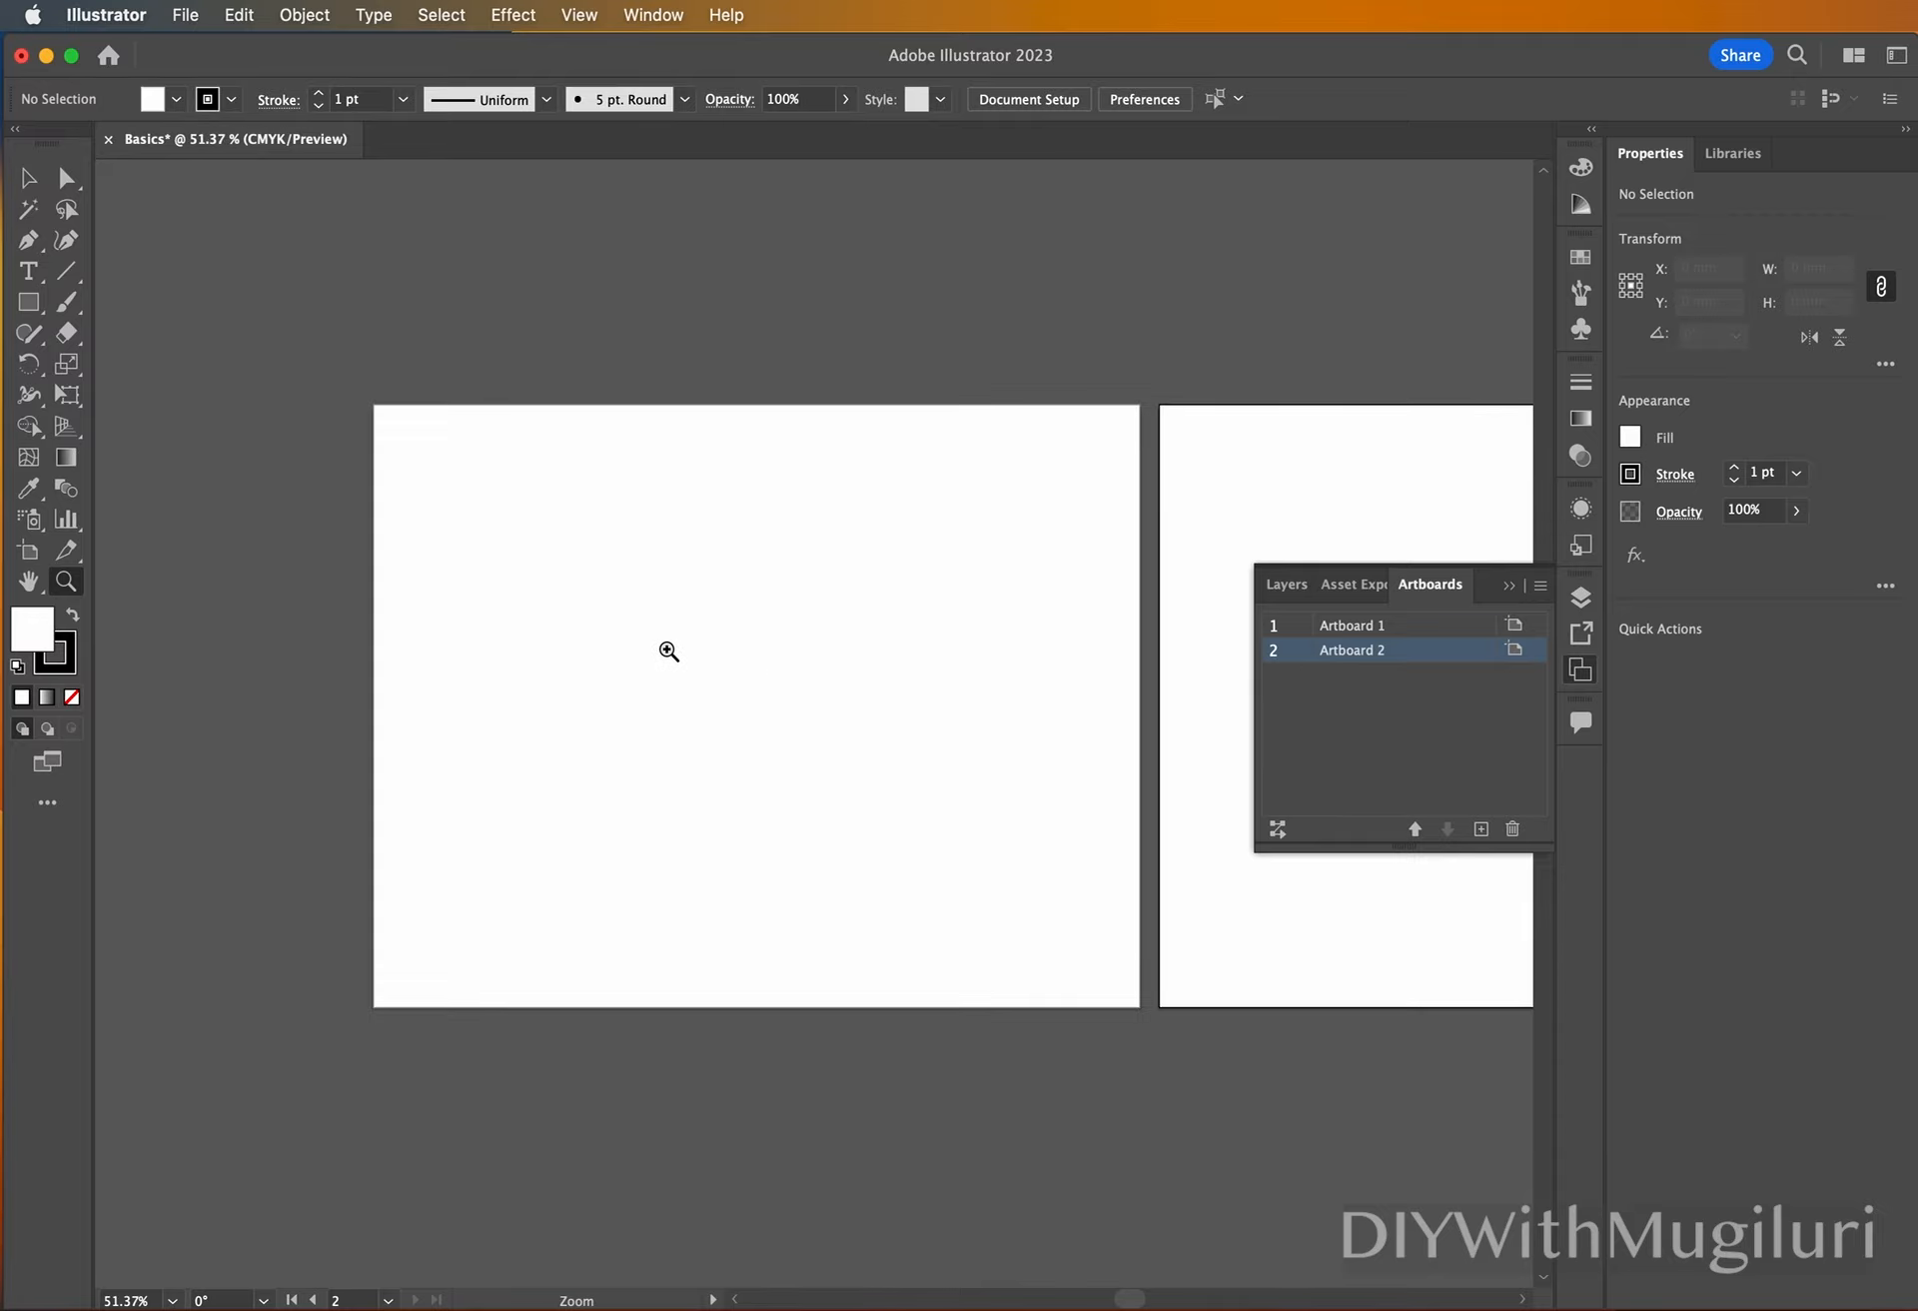
drag(663, 646, 810, 641)
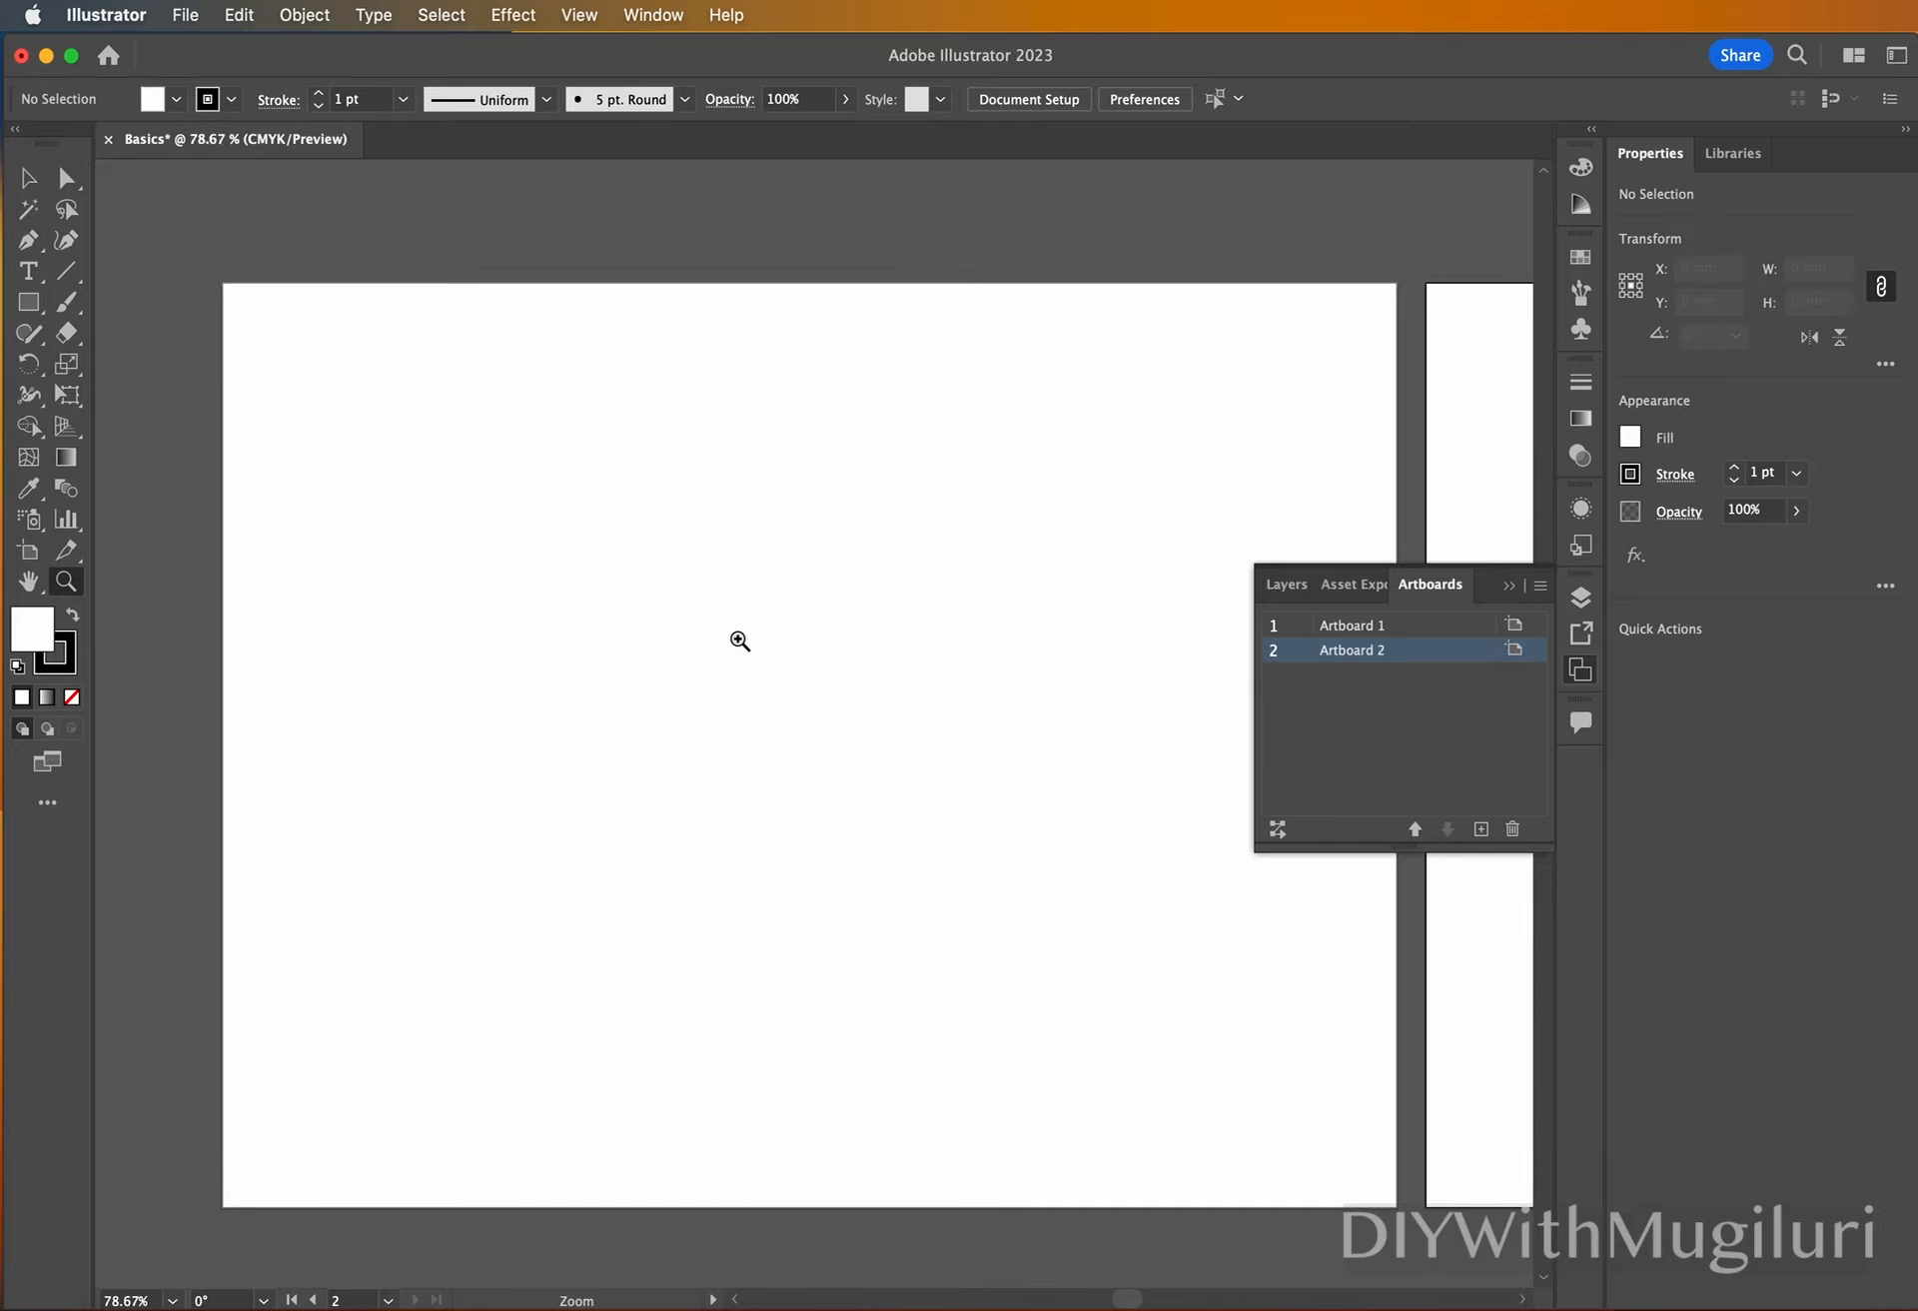
drag(678, 648, 769, 651)
drag(954, 680, 847, 676)
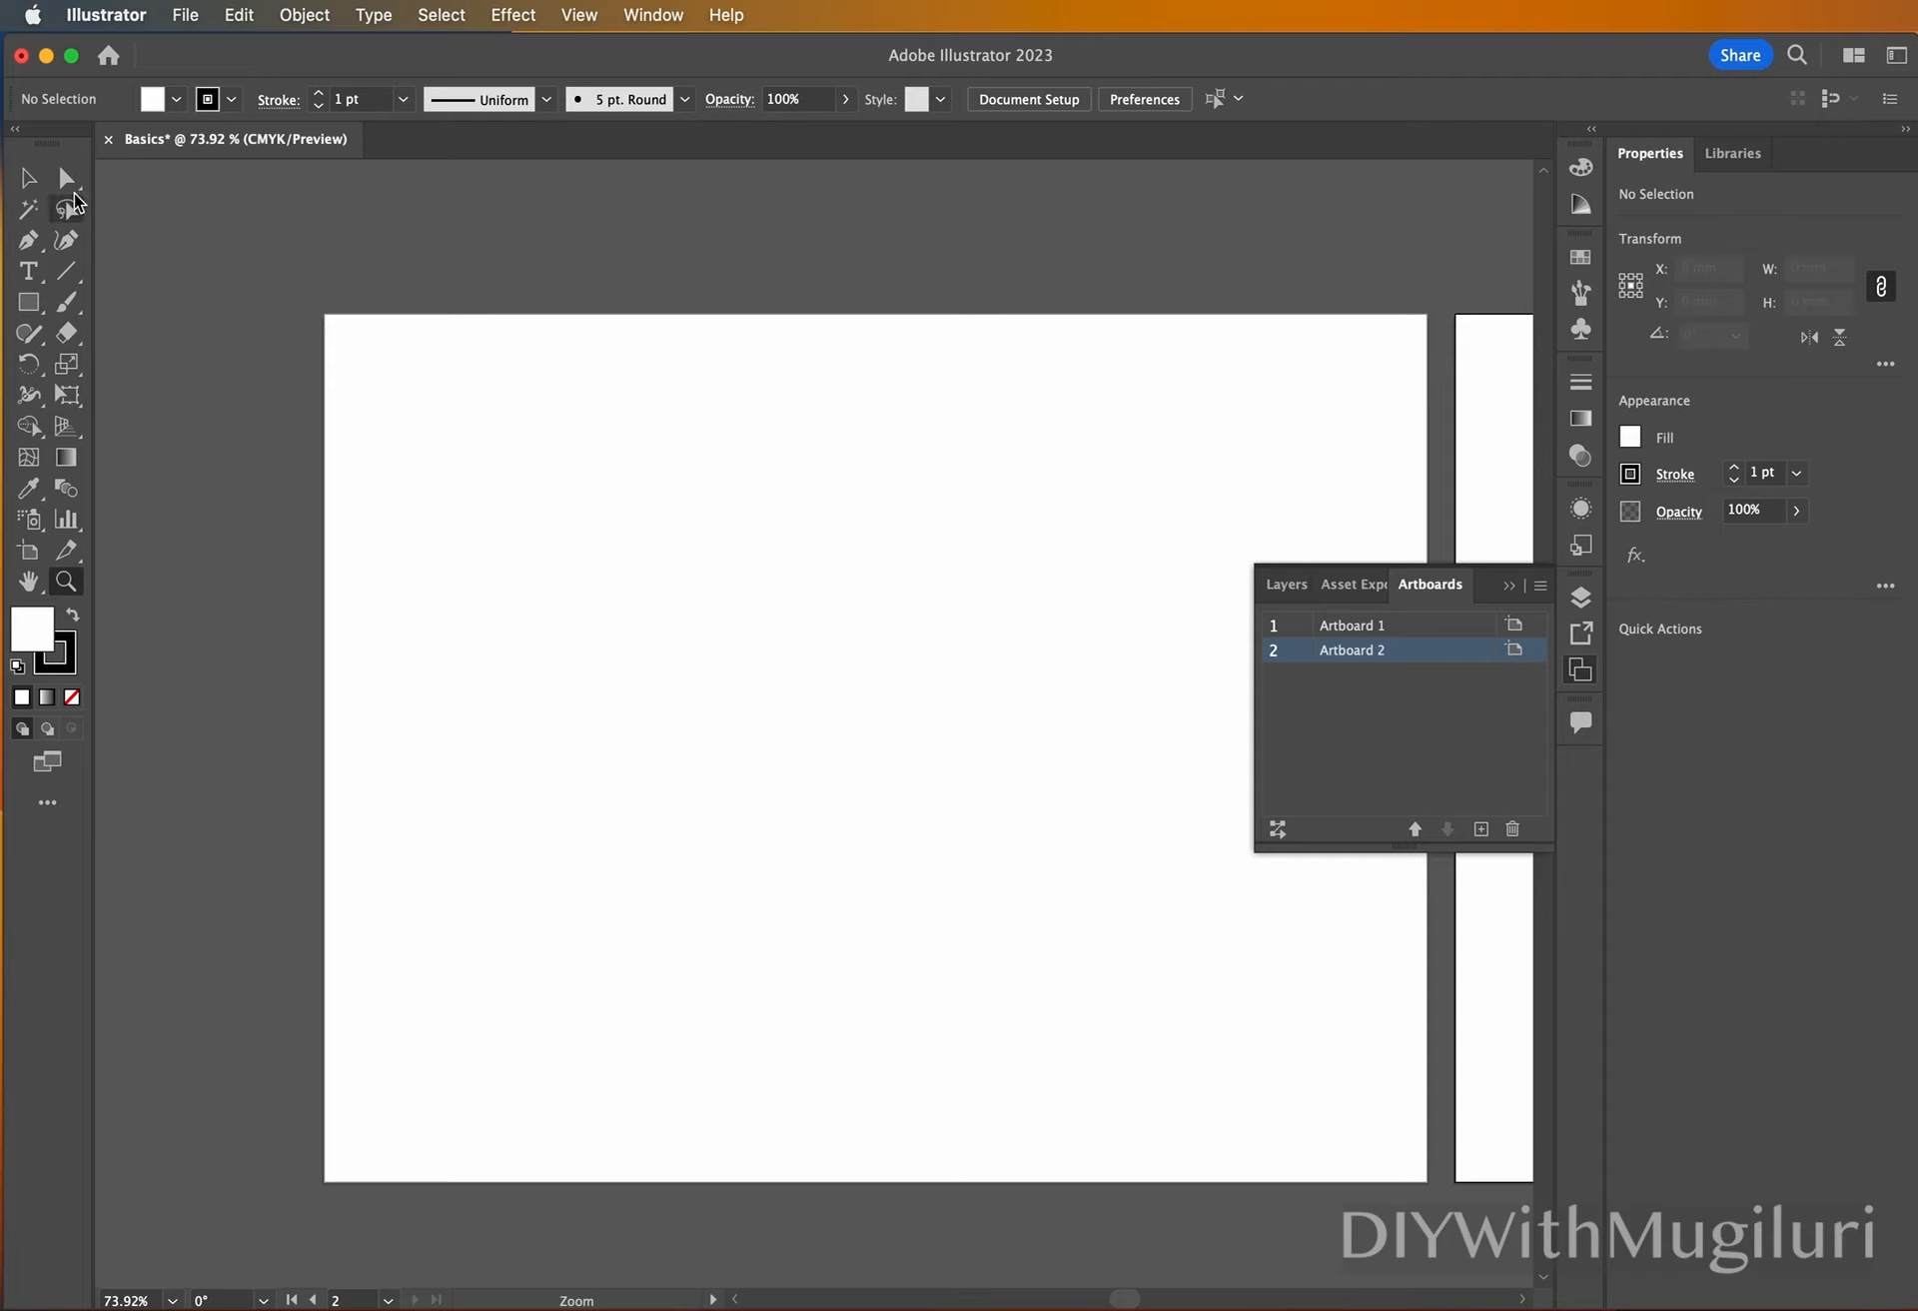
click(28, 180)
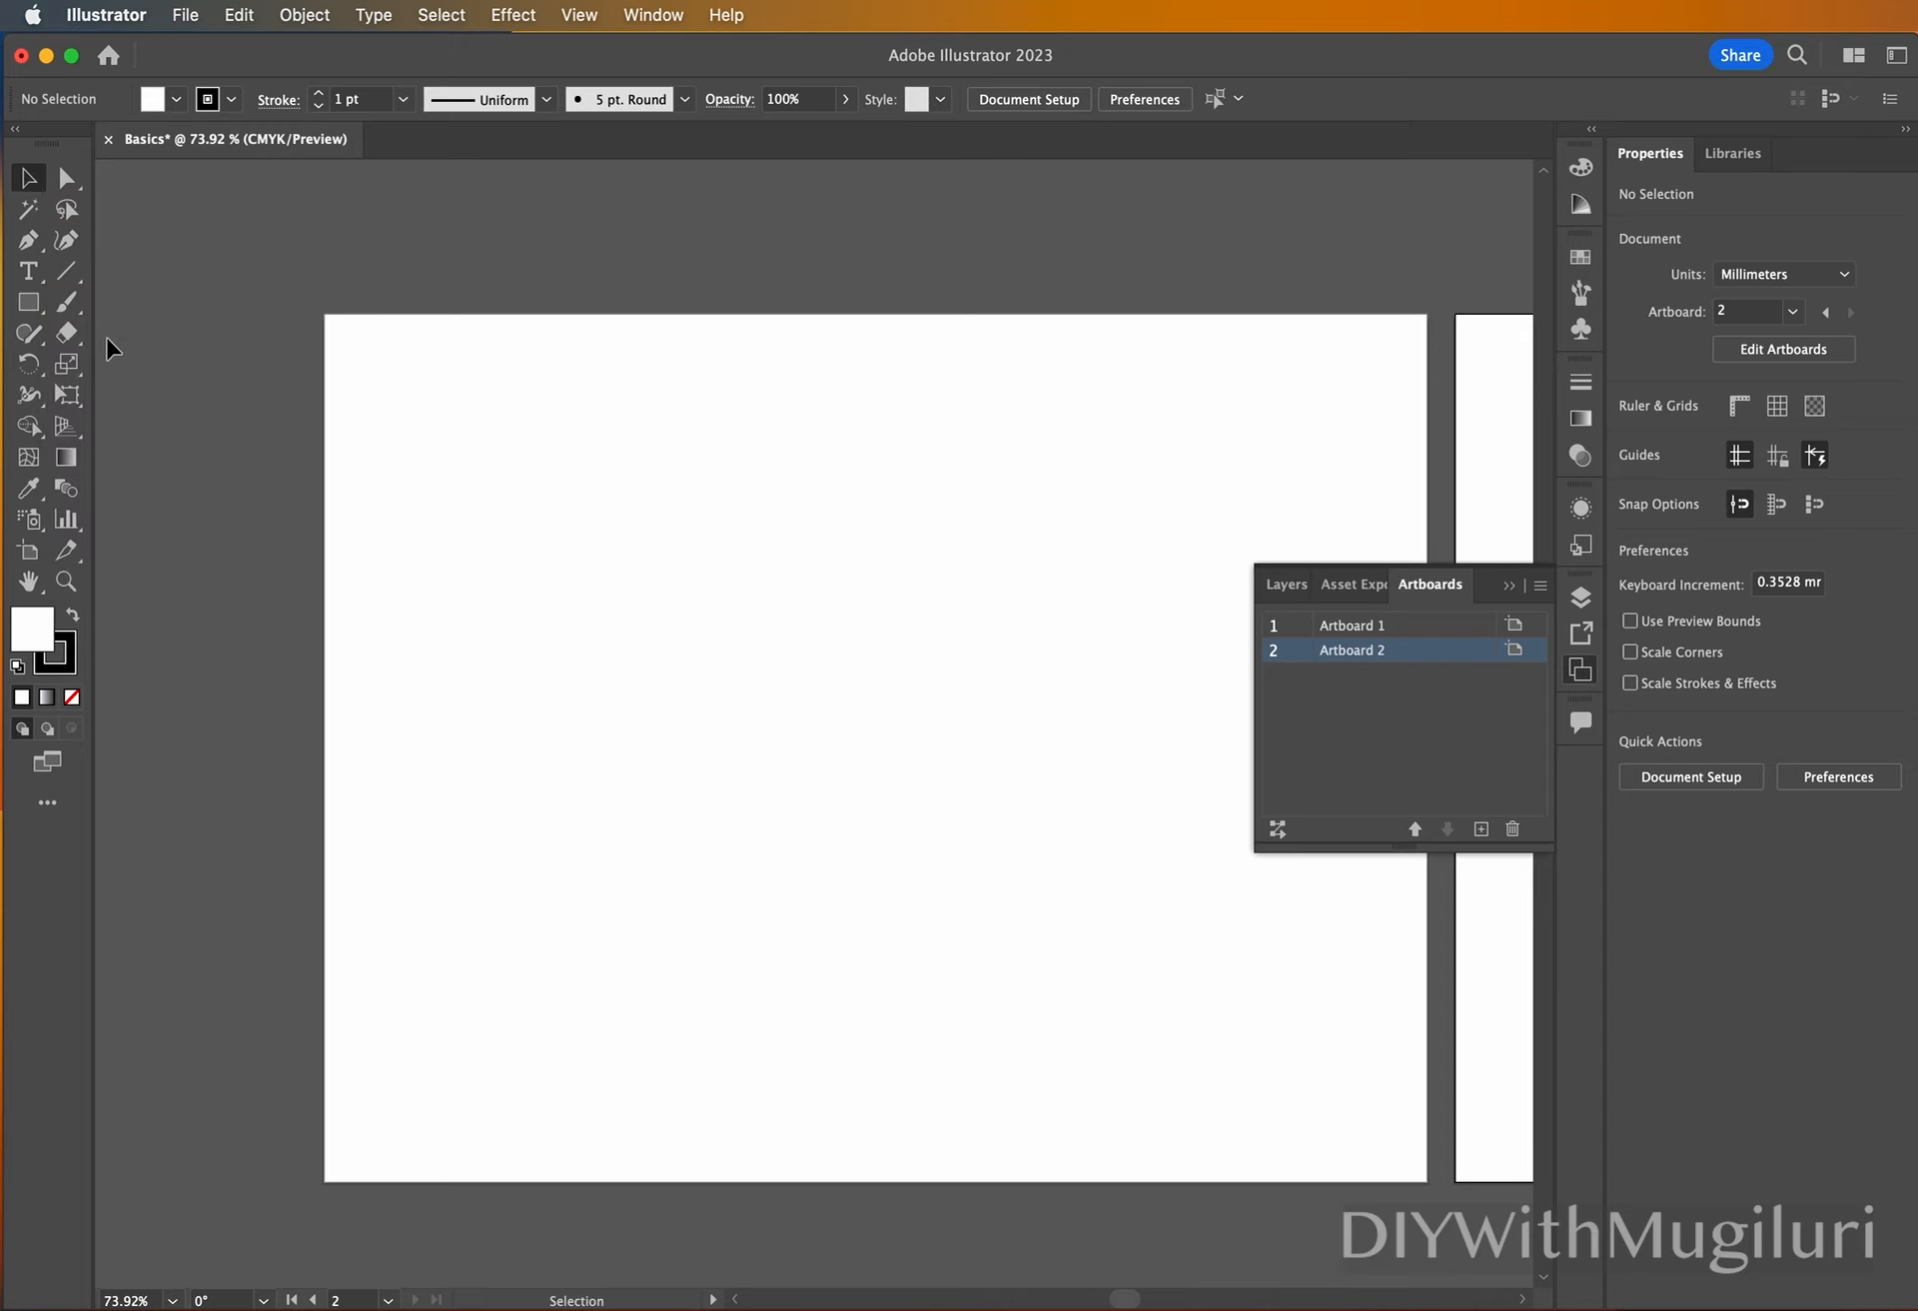
click(30, 305)
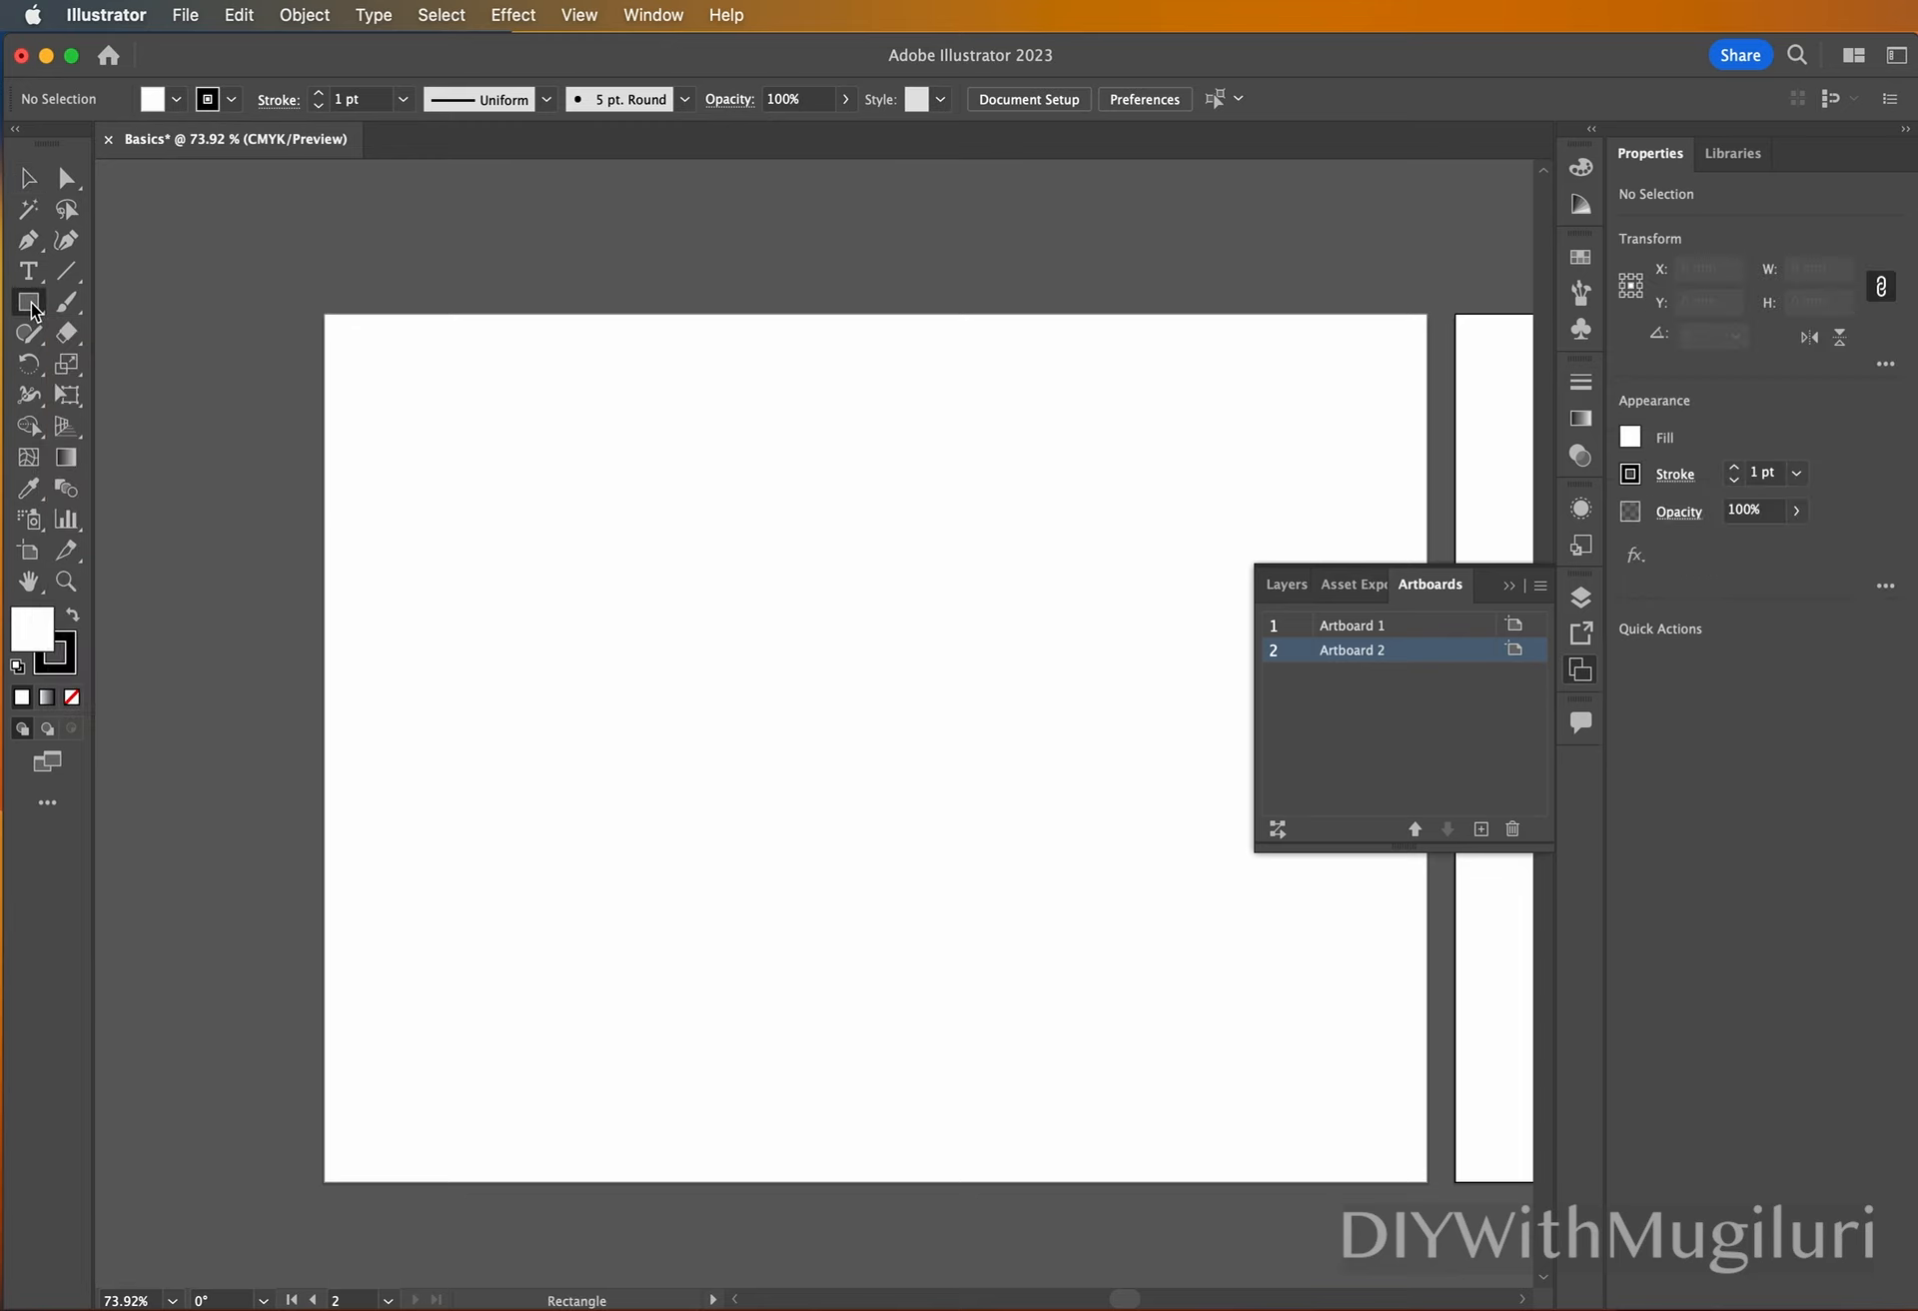
drag(421, 464, 598, 588)
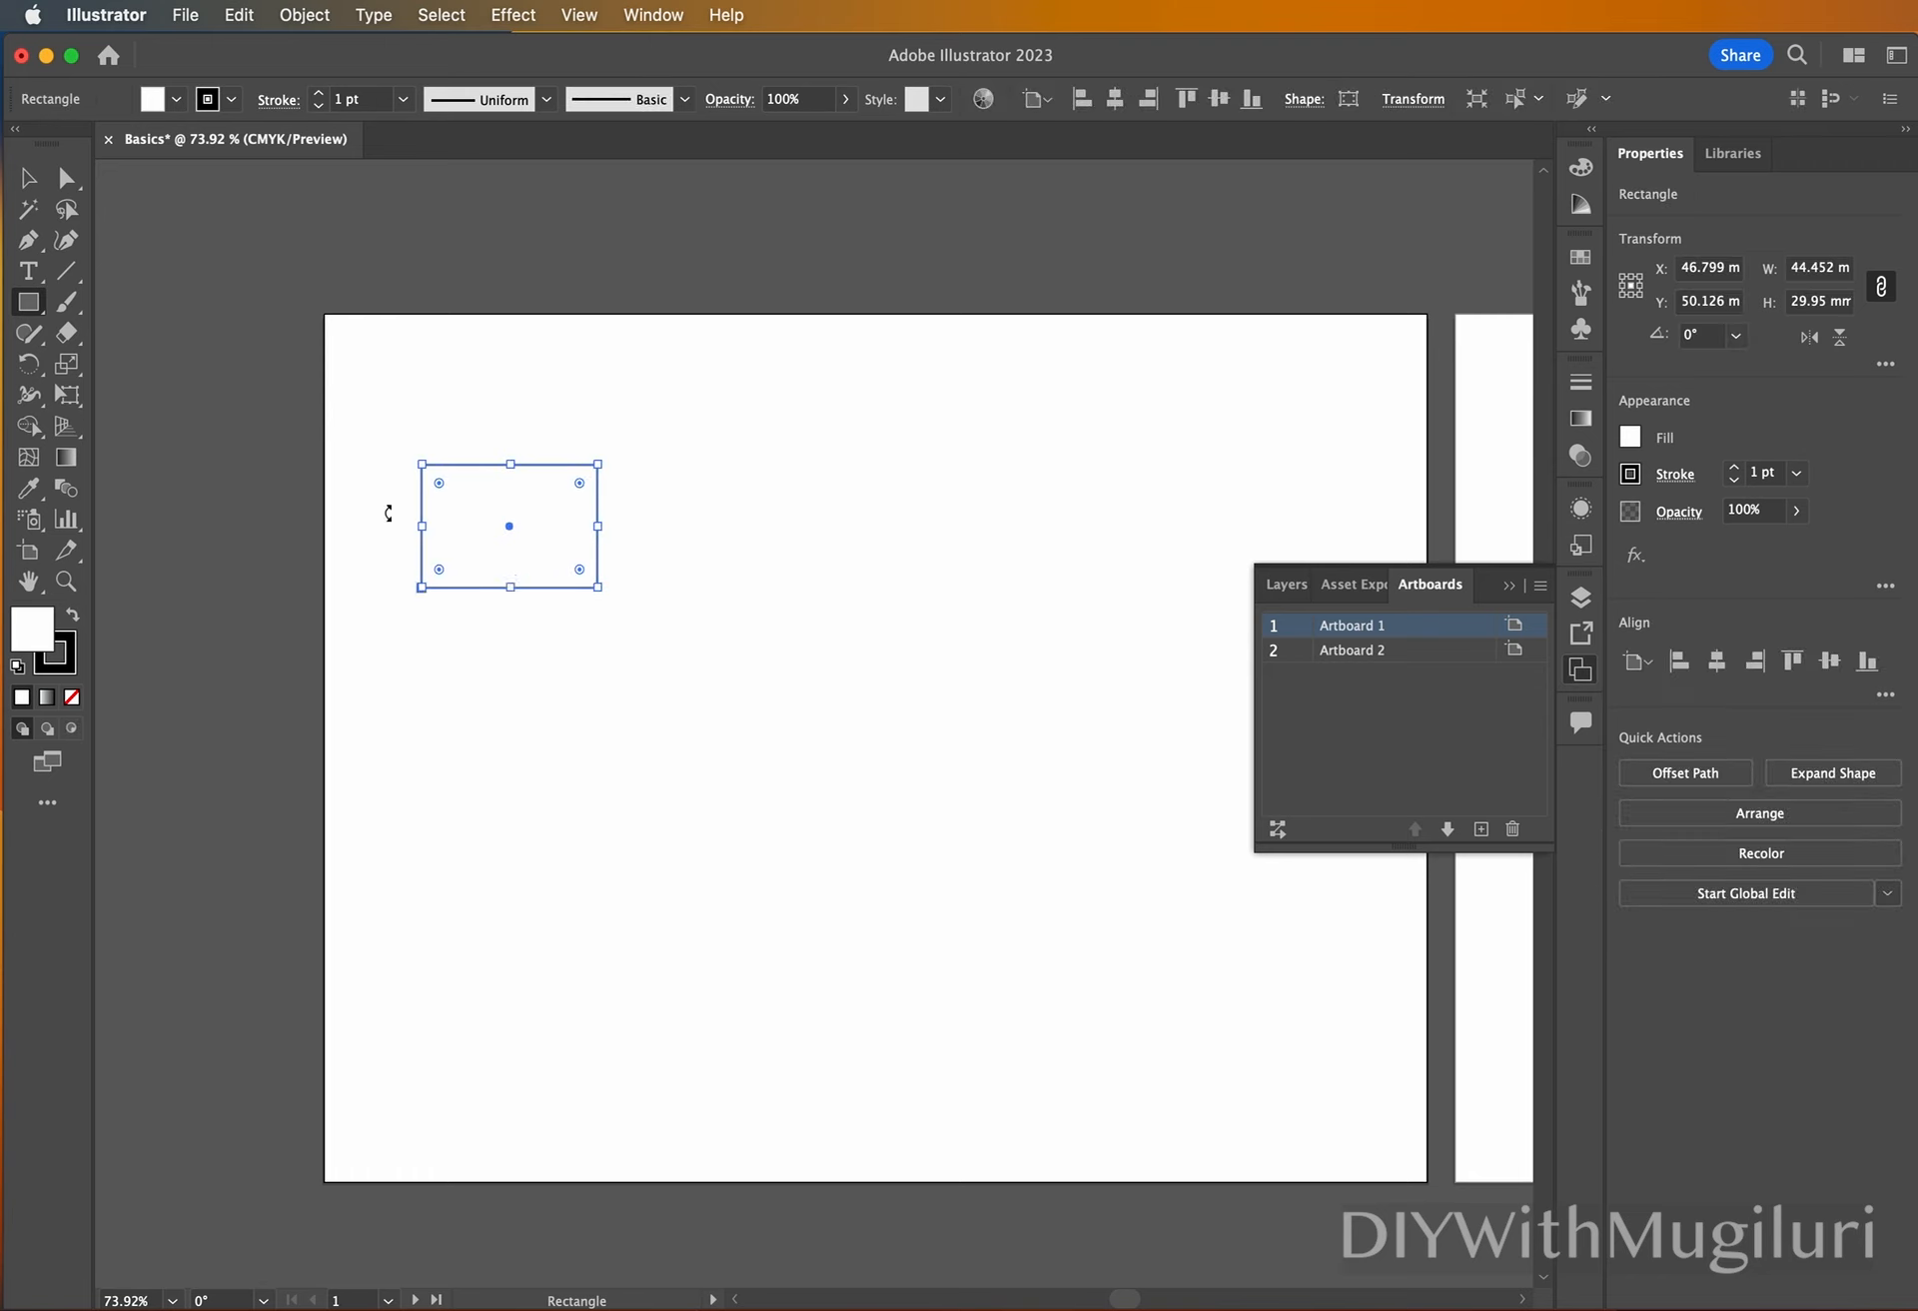
Move the rectangle with the Selection tool so its center sits at about X 62 mm, Y 87 mm, and deselect it.
click(27, 180)
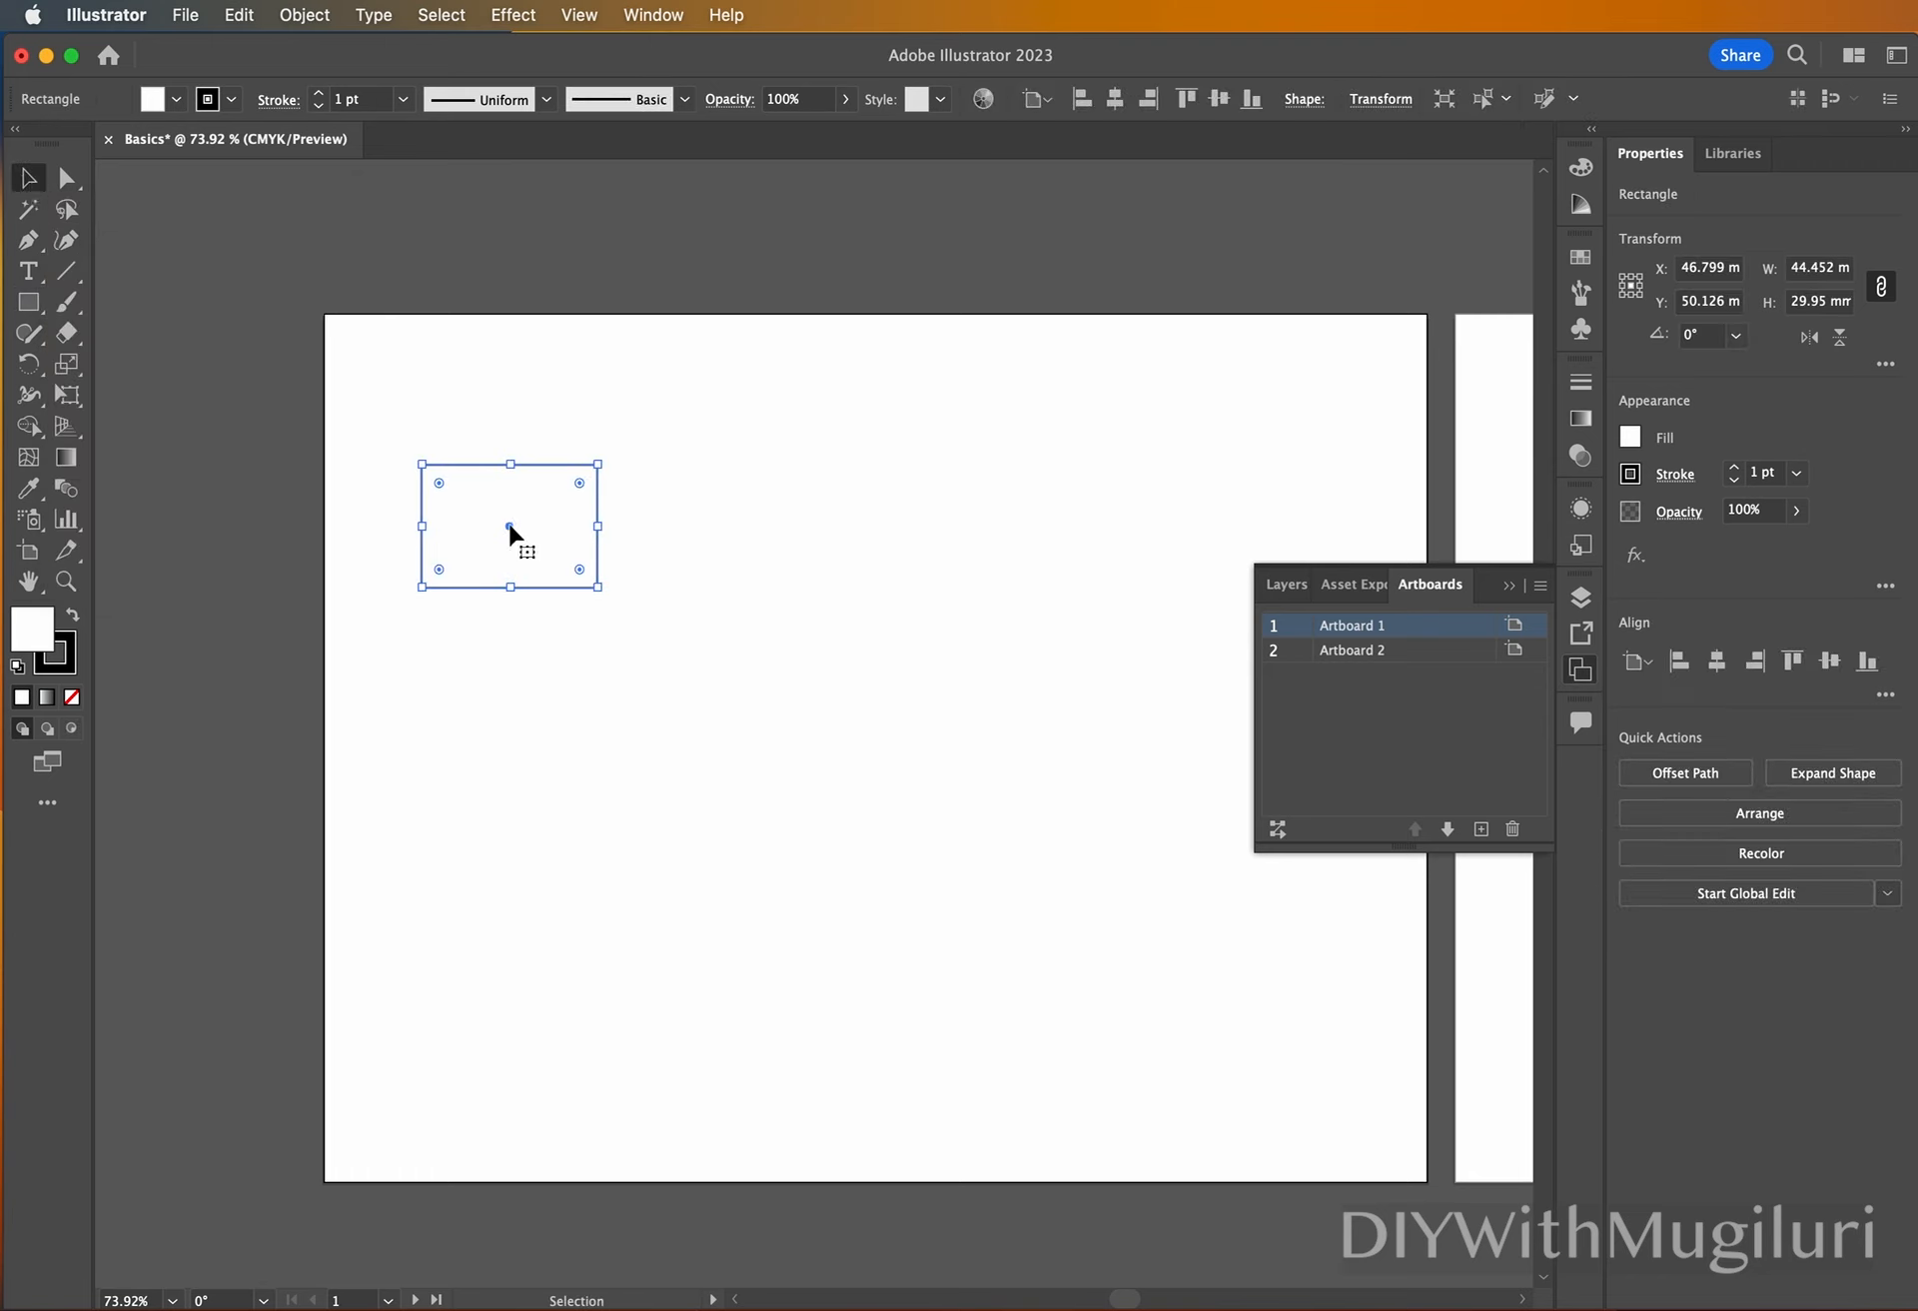
drag(509, 526, 537, 722)
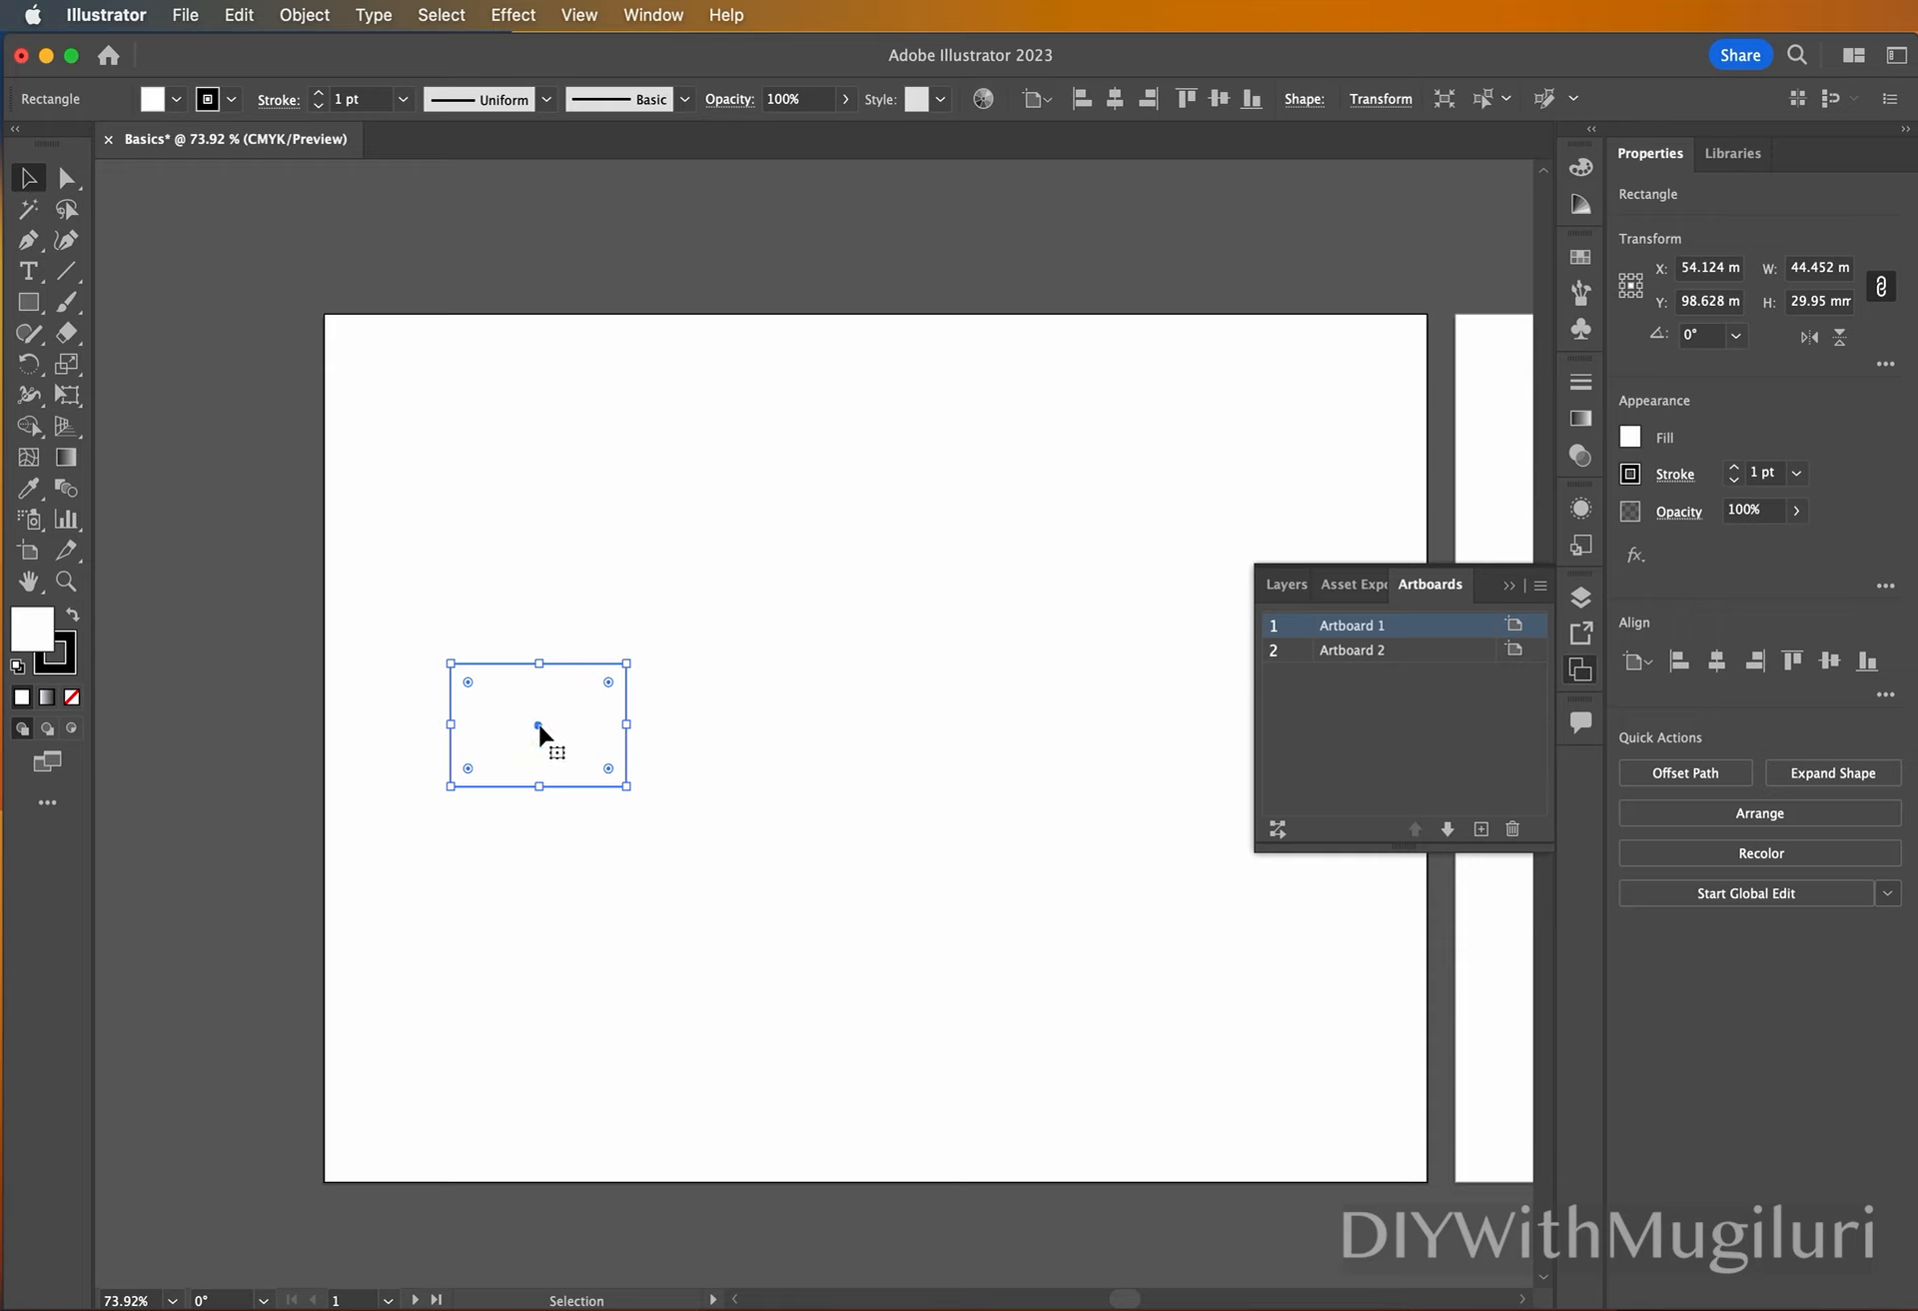
drag(537, 725, 569, 676)
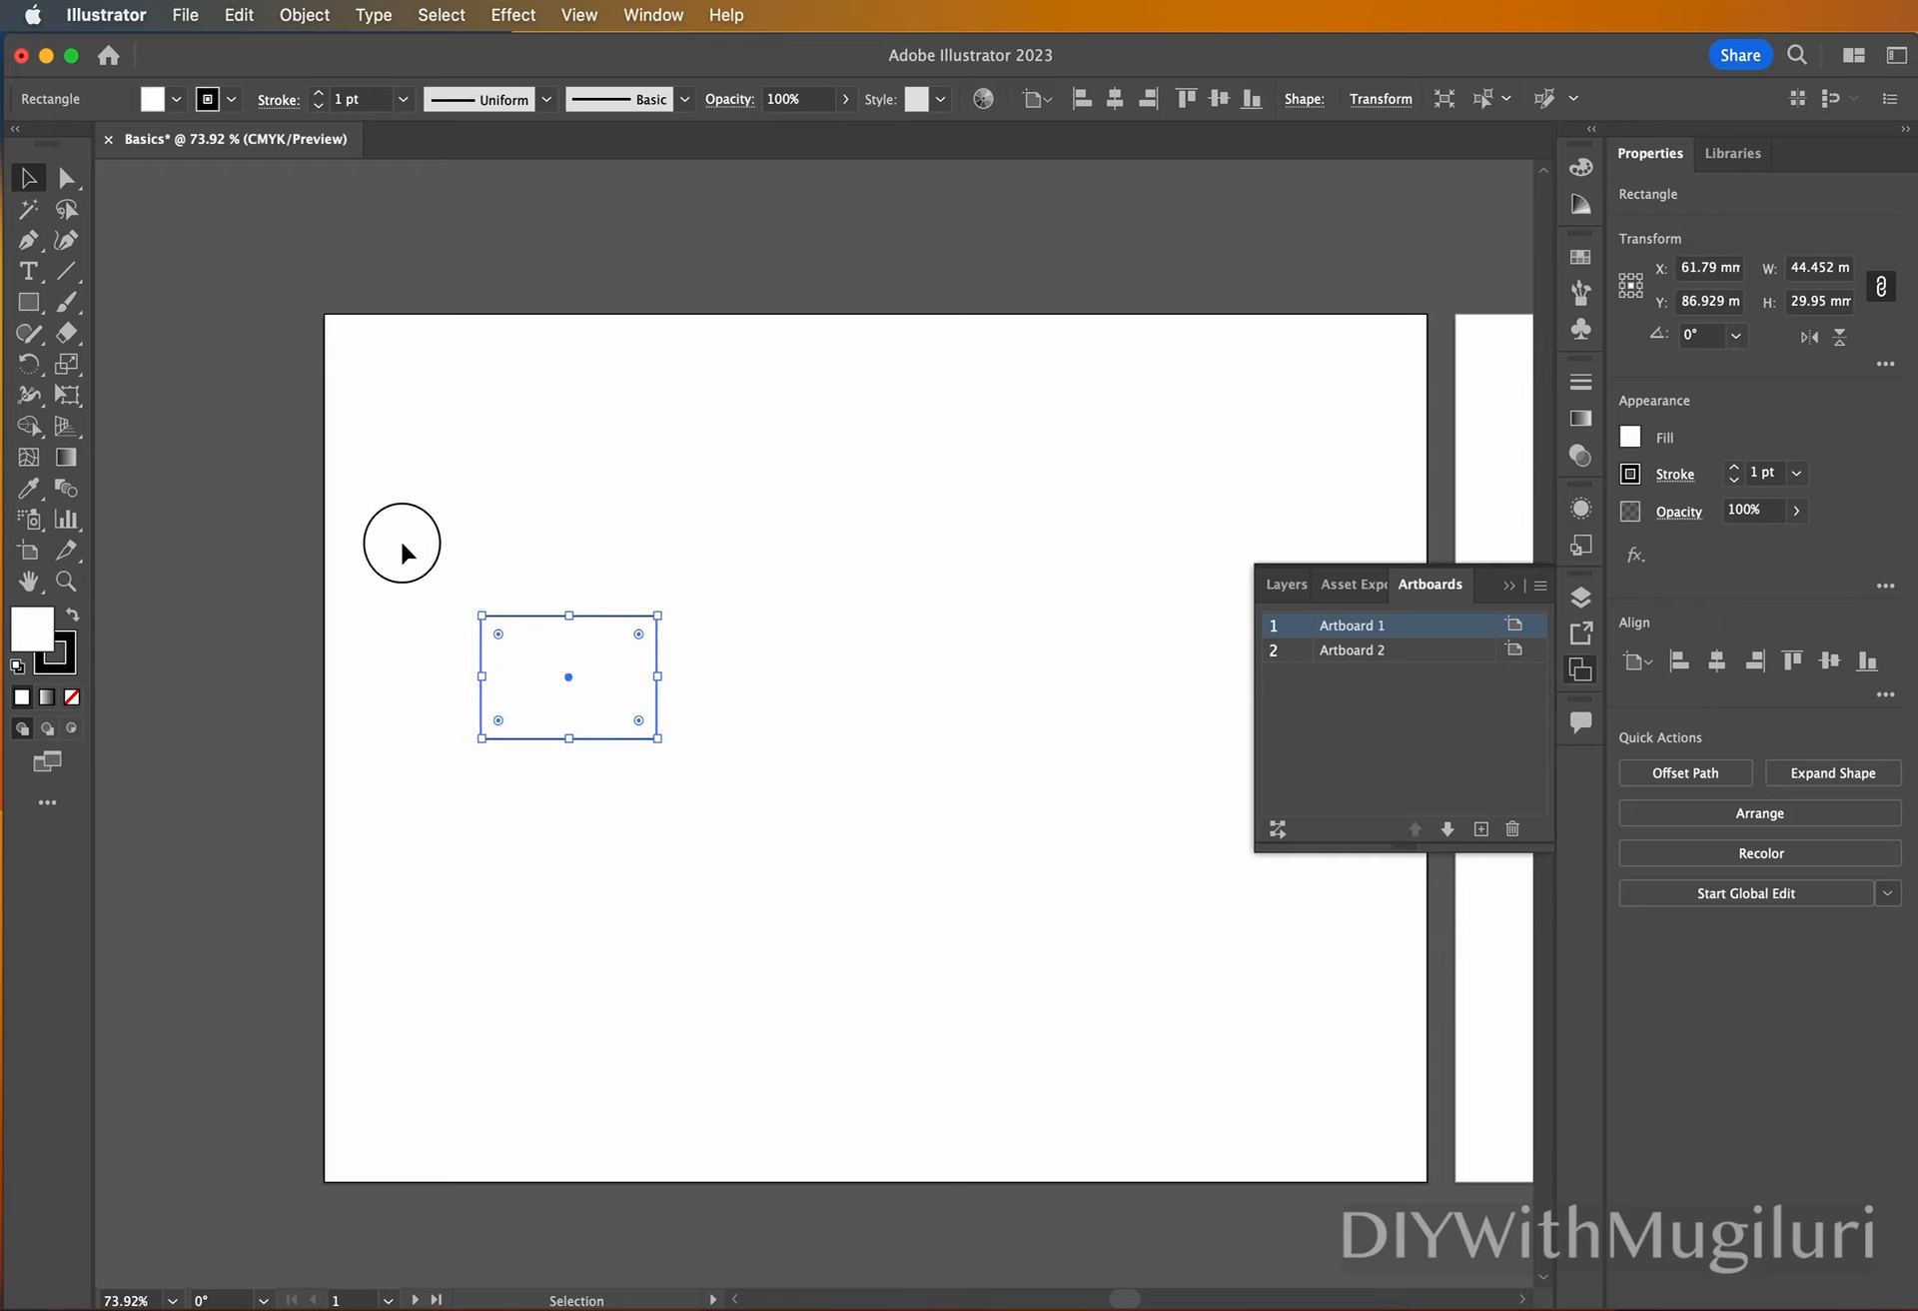
drag(401, 545, 769, 859)
click(515, 380)
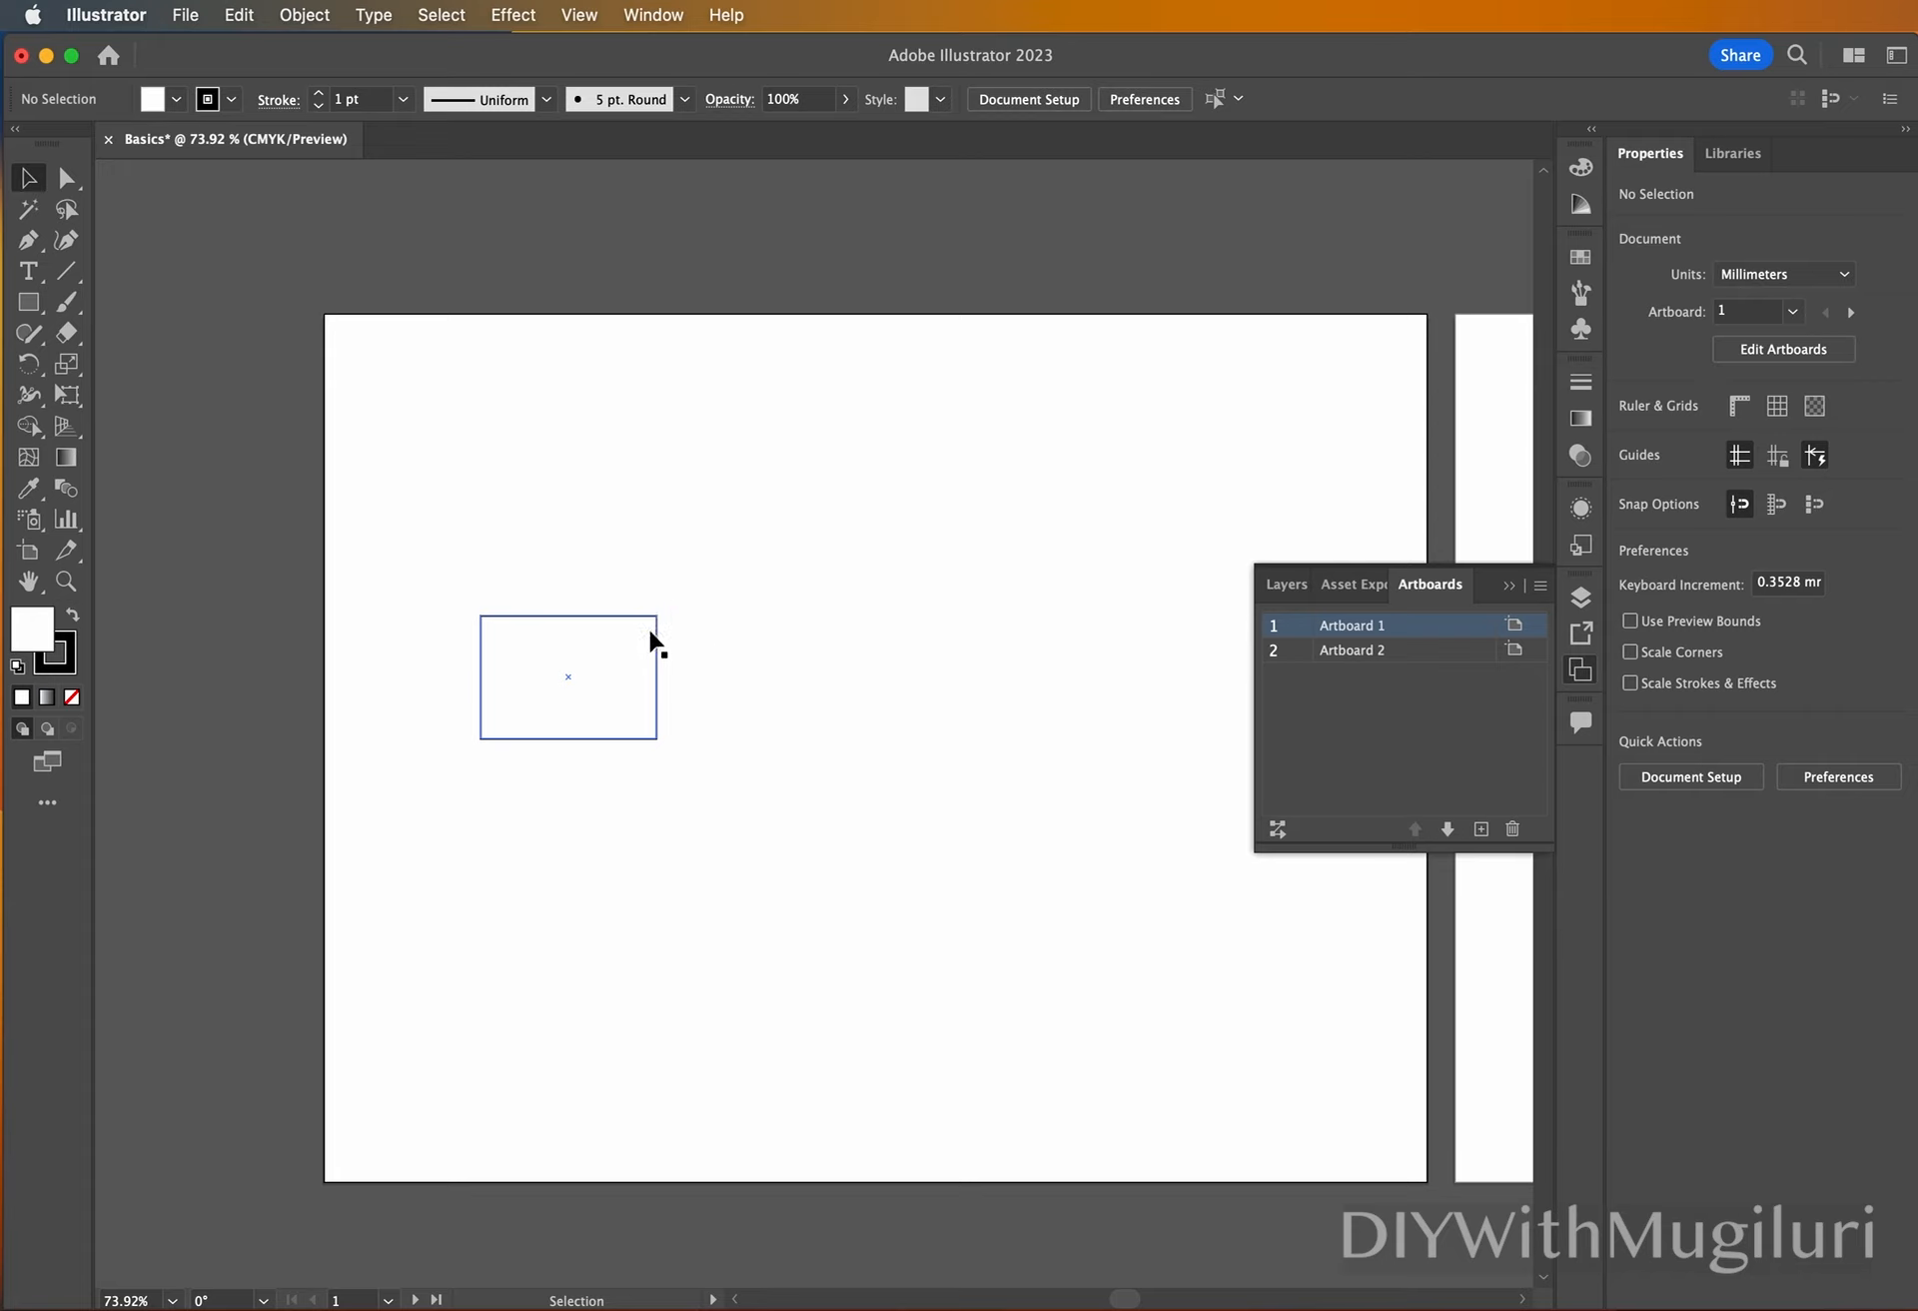
Reshape the rectangle with Direct Selection, pulling its upper-right anchor outward and its lower-right anchor inward to about X 70 mm, Y 83 mm.
click(62, 180)
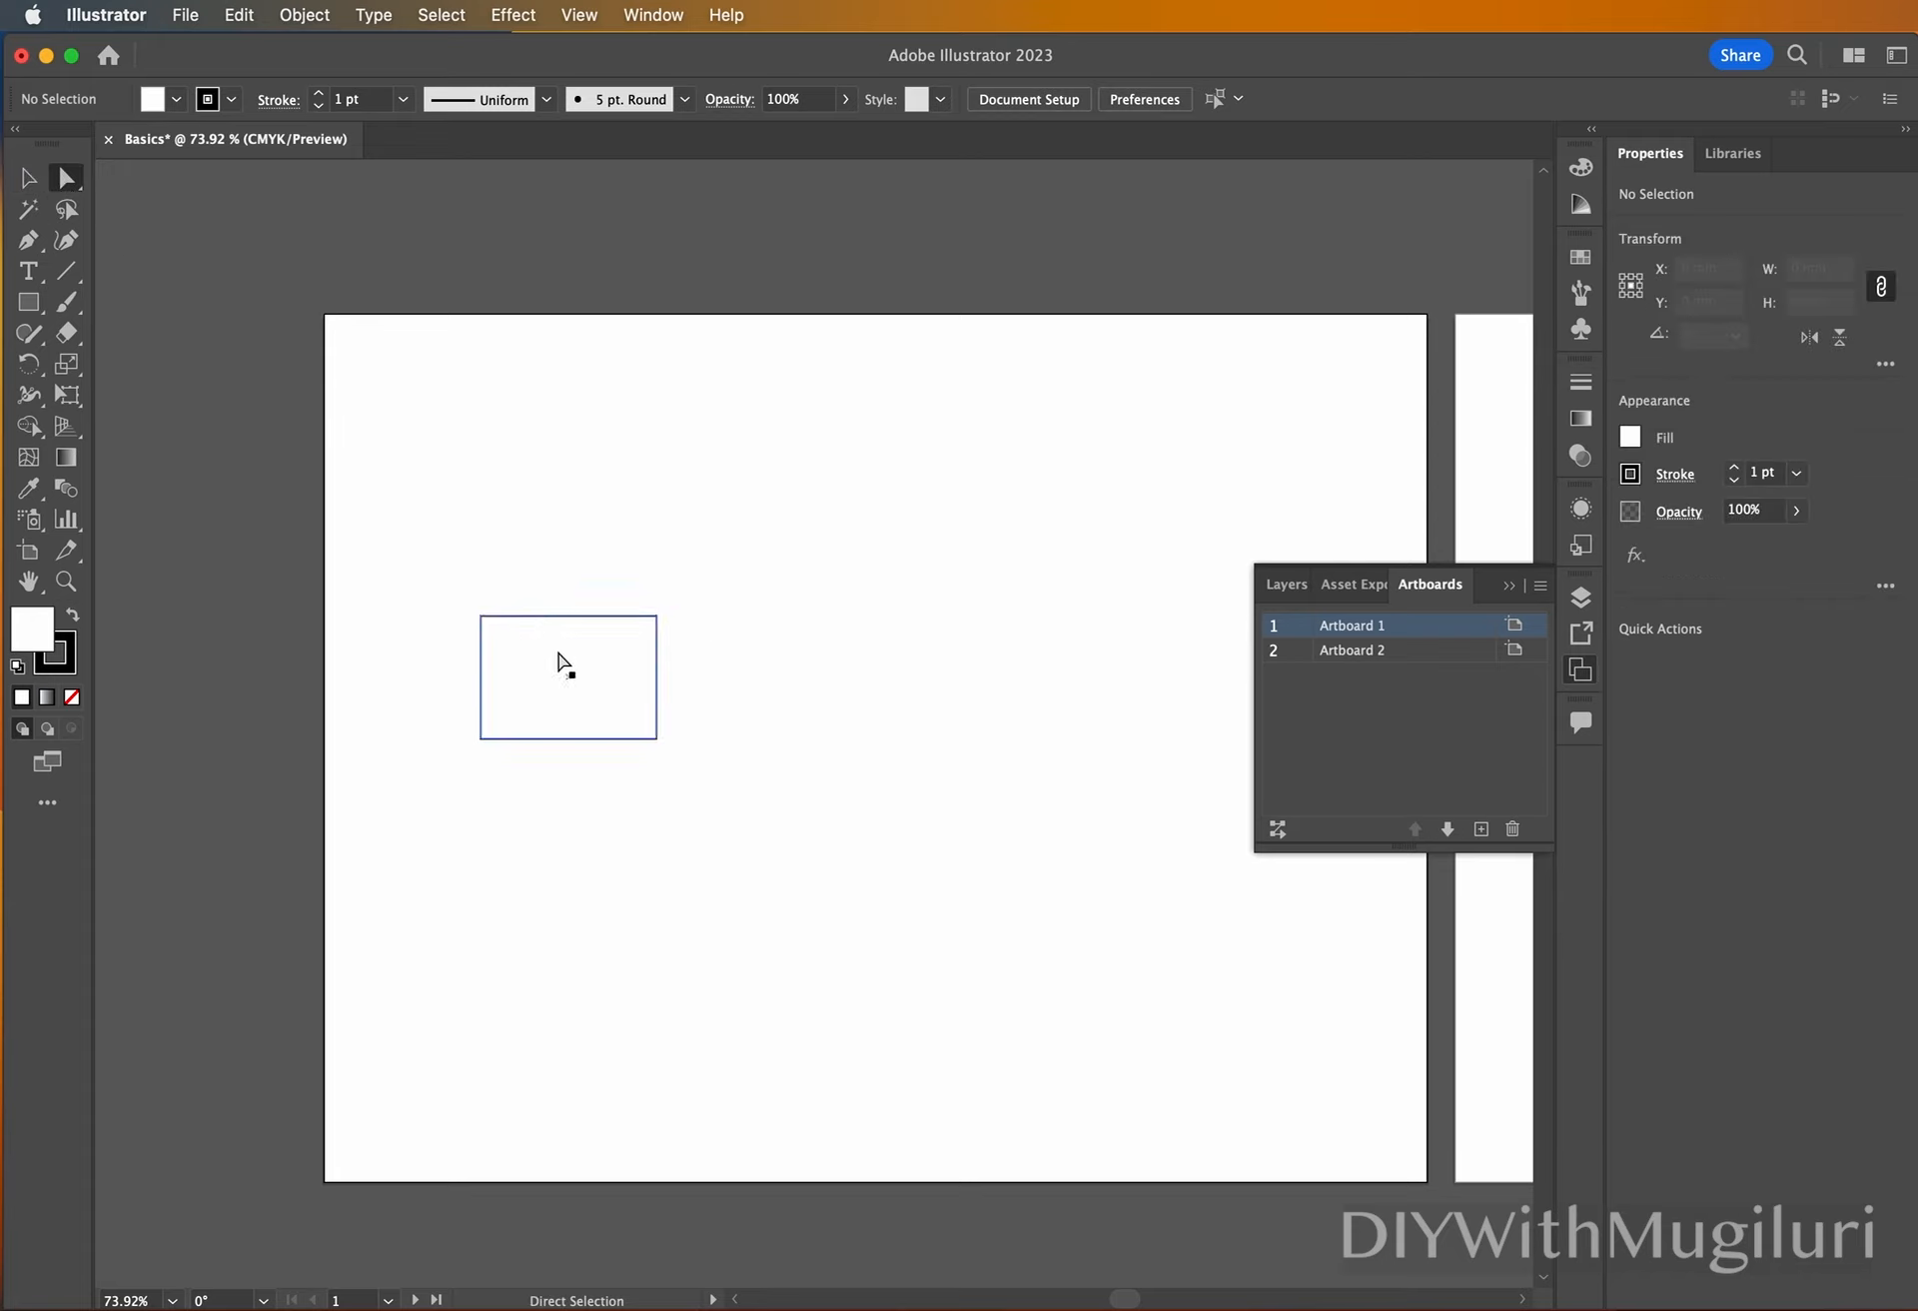
click(620, 617)
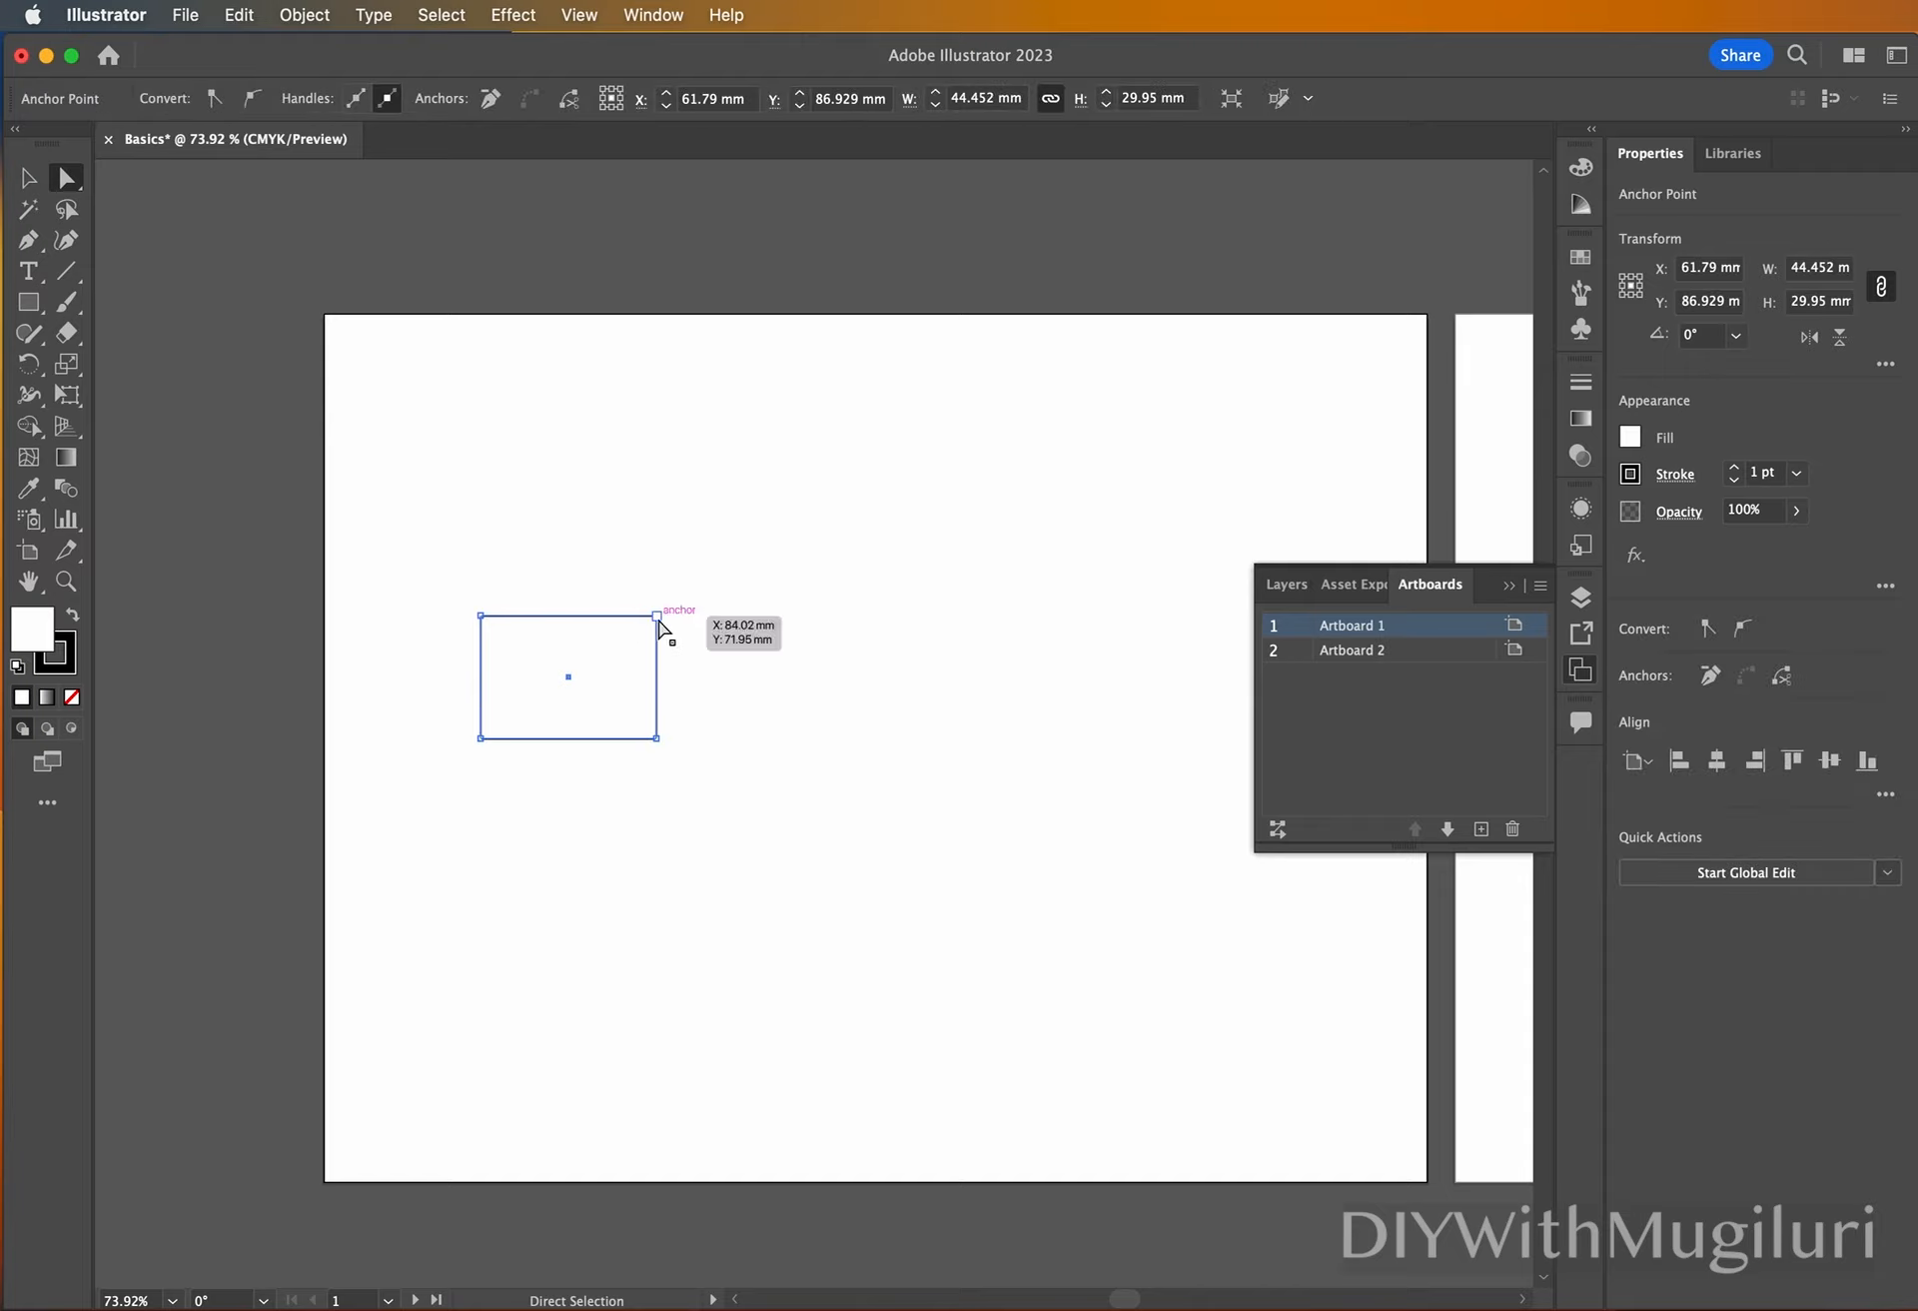
click(658, 617)
drag(658, 617, 800, 657)
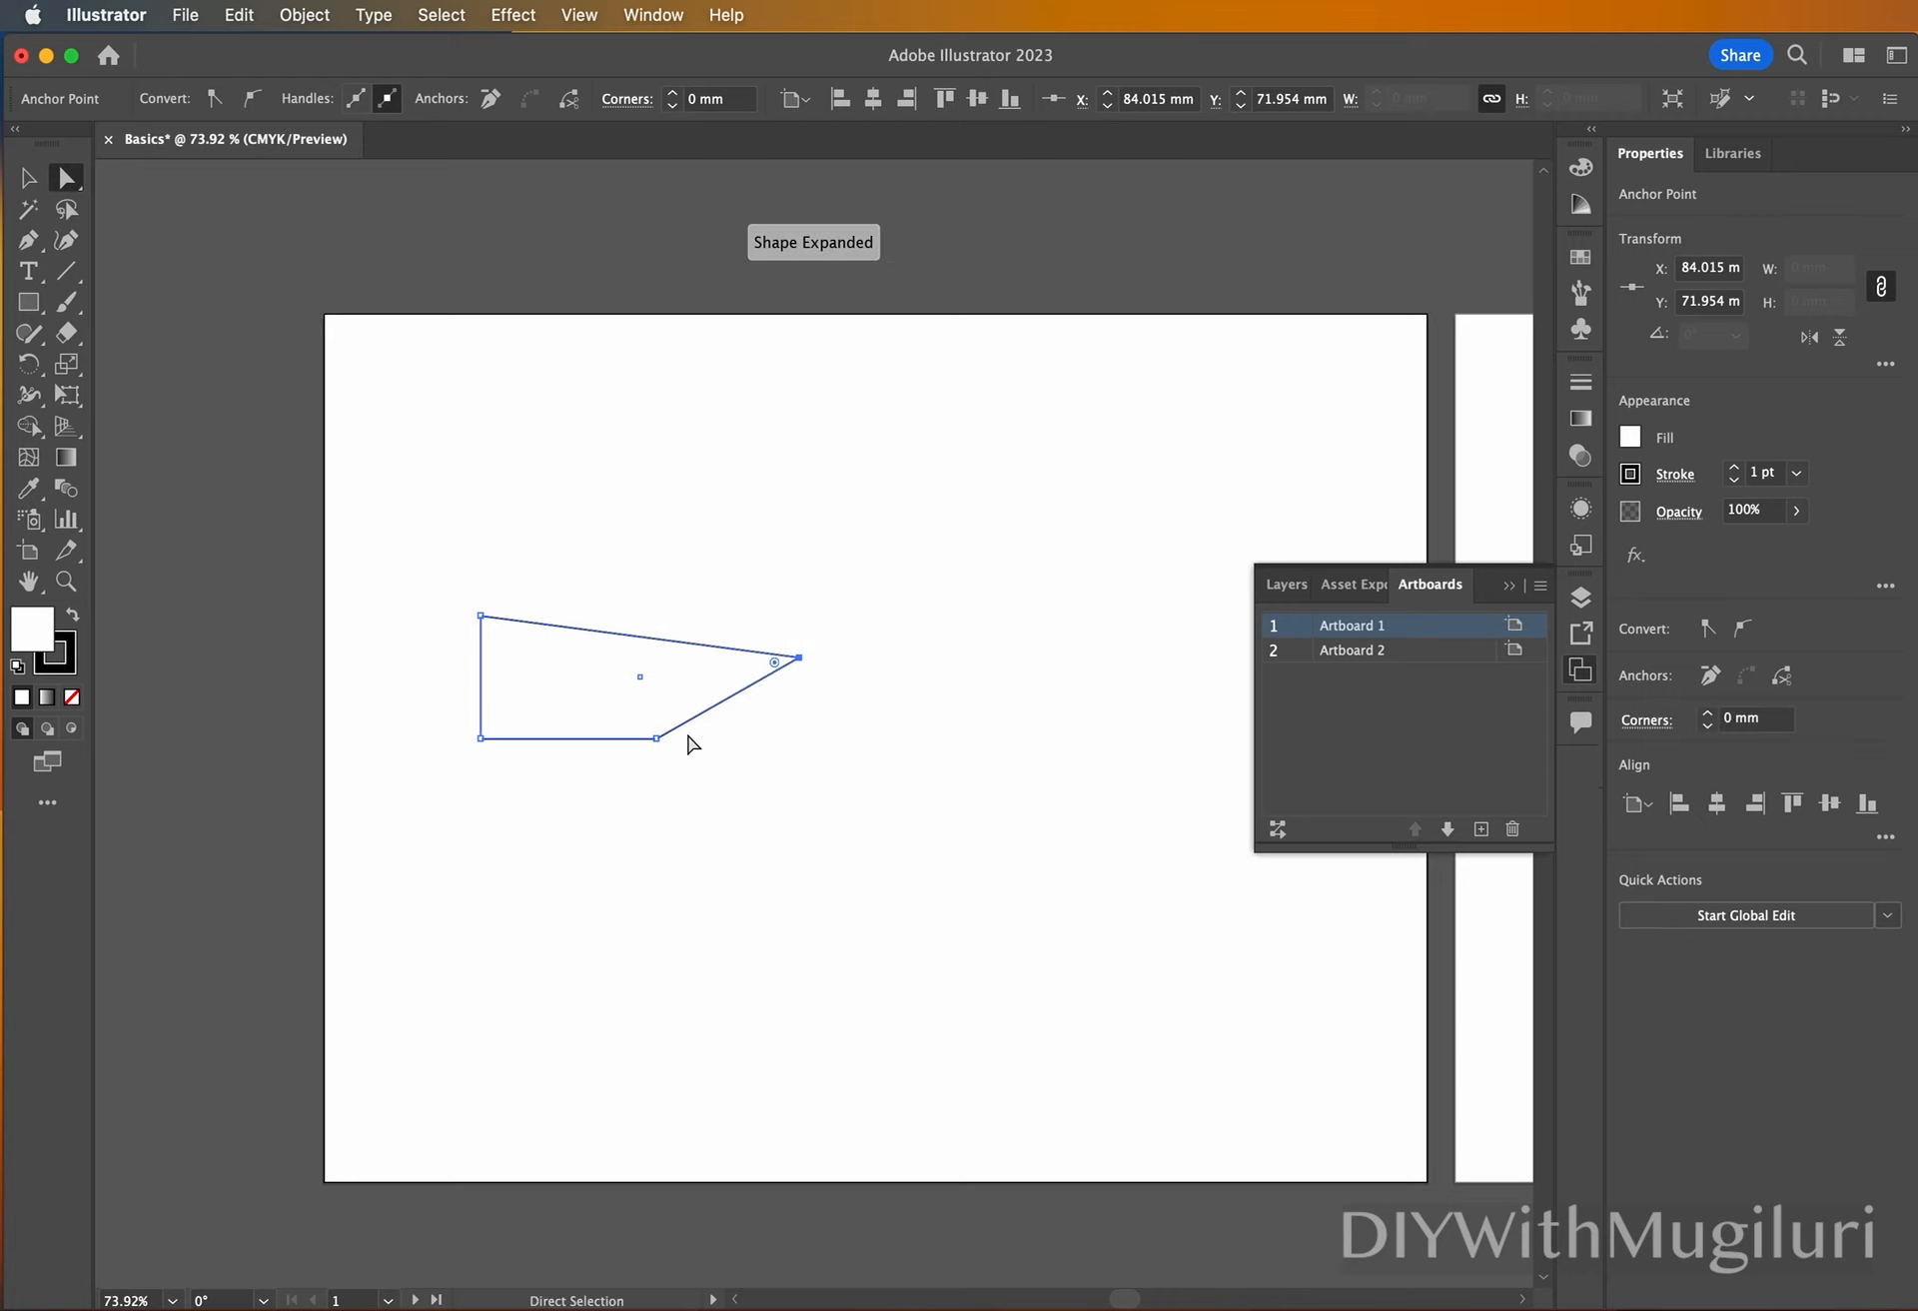
click(655, 739)
drag(655, 741, 603, 661)
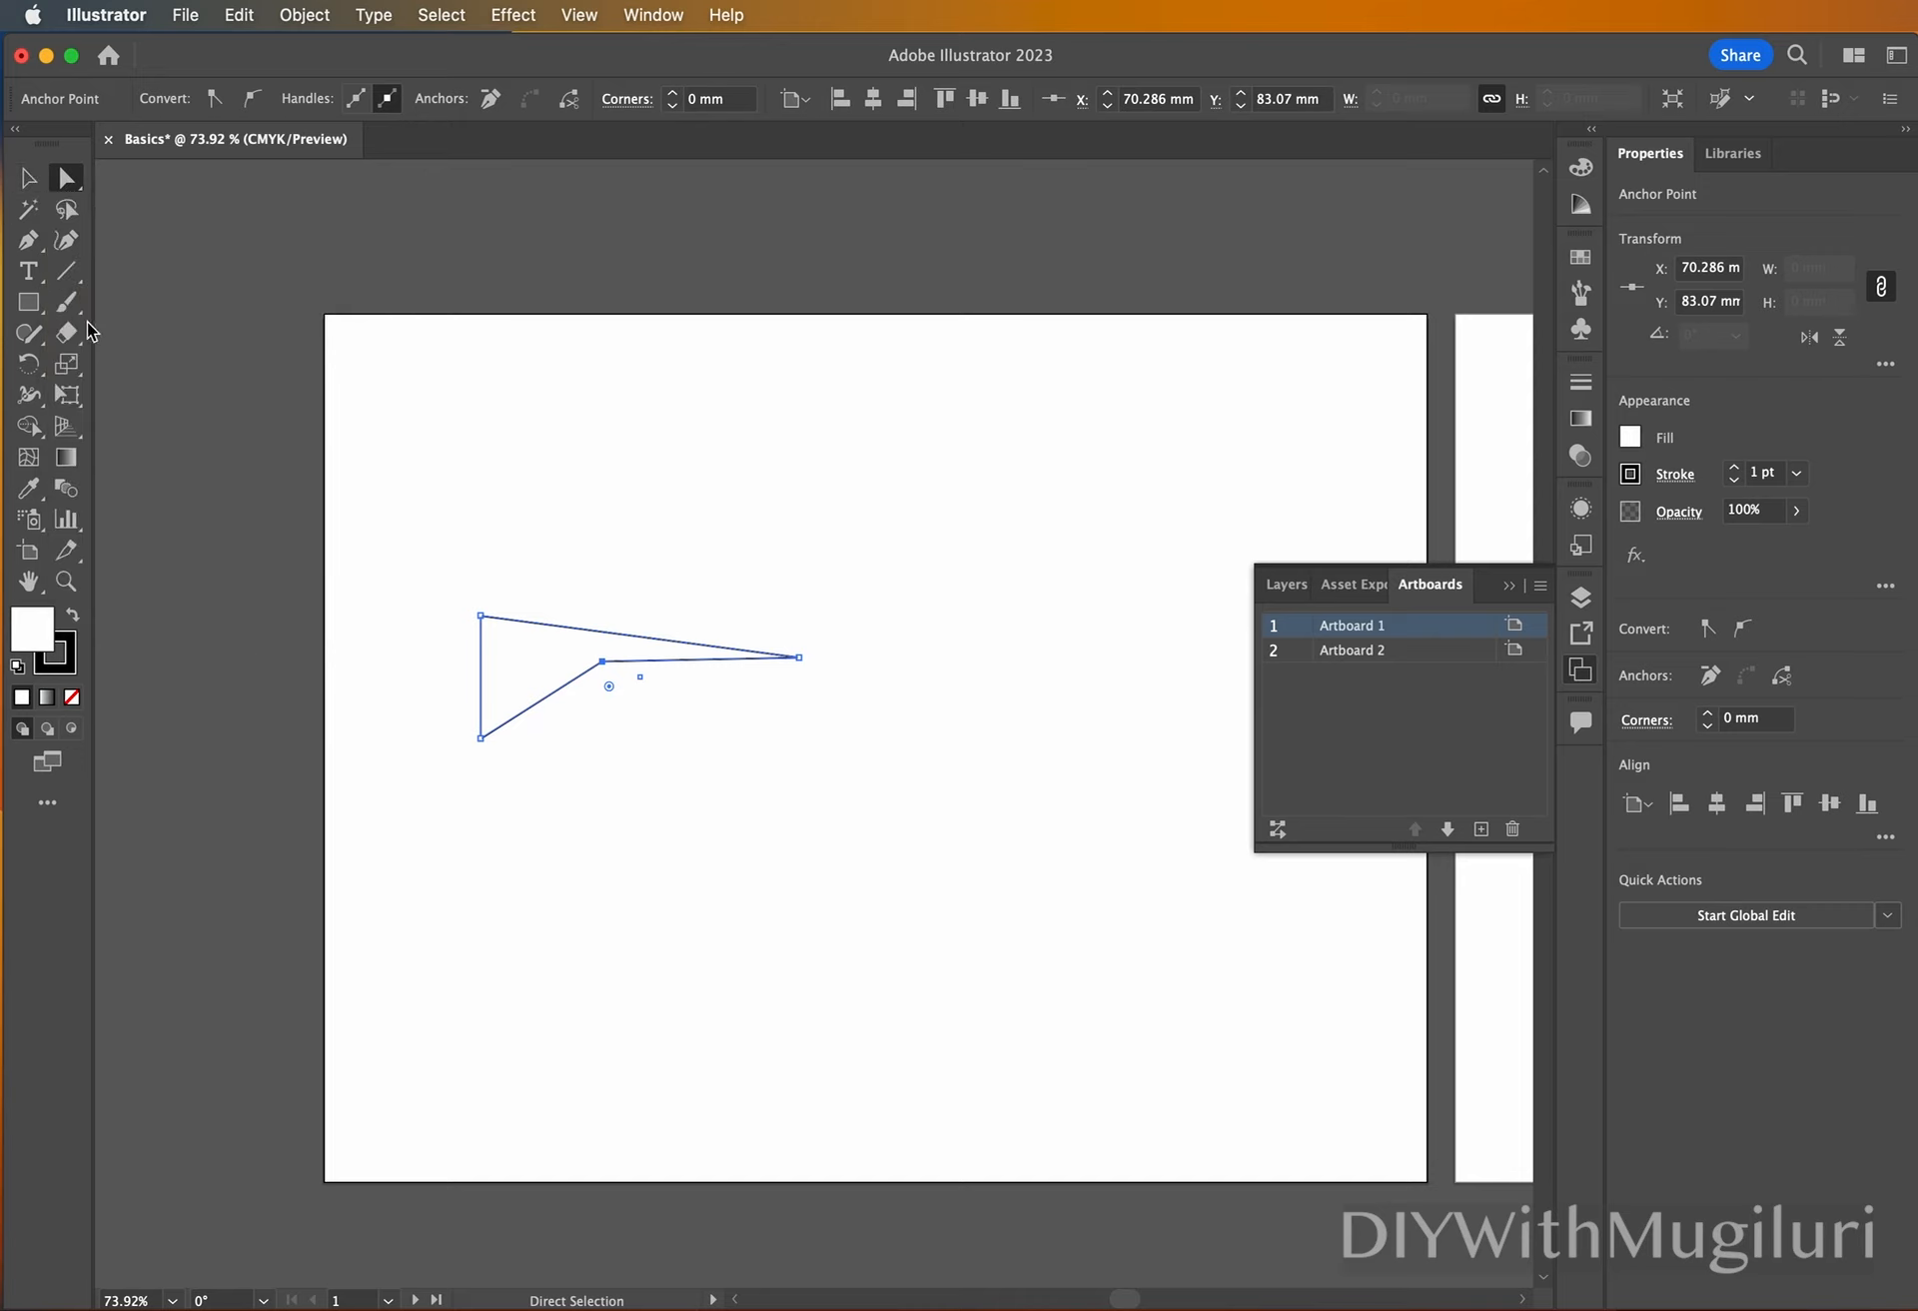
click(29, 304)
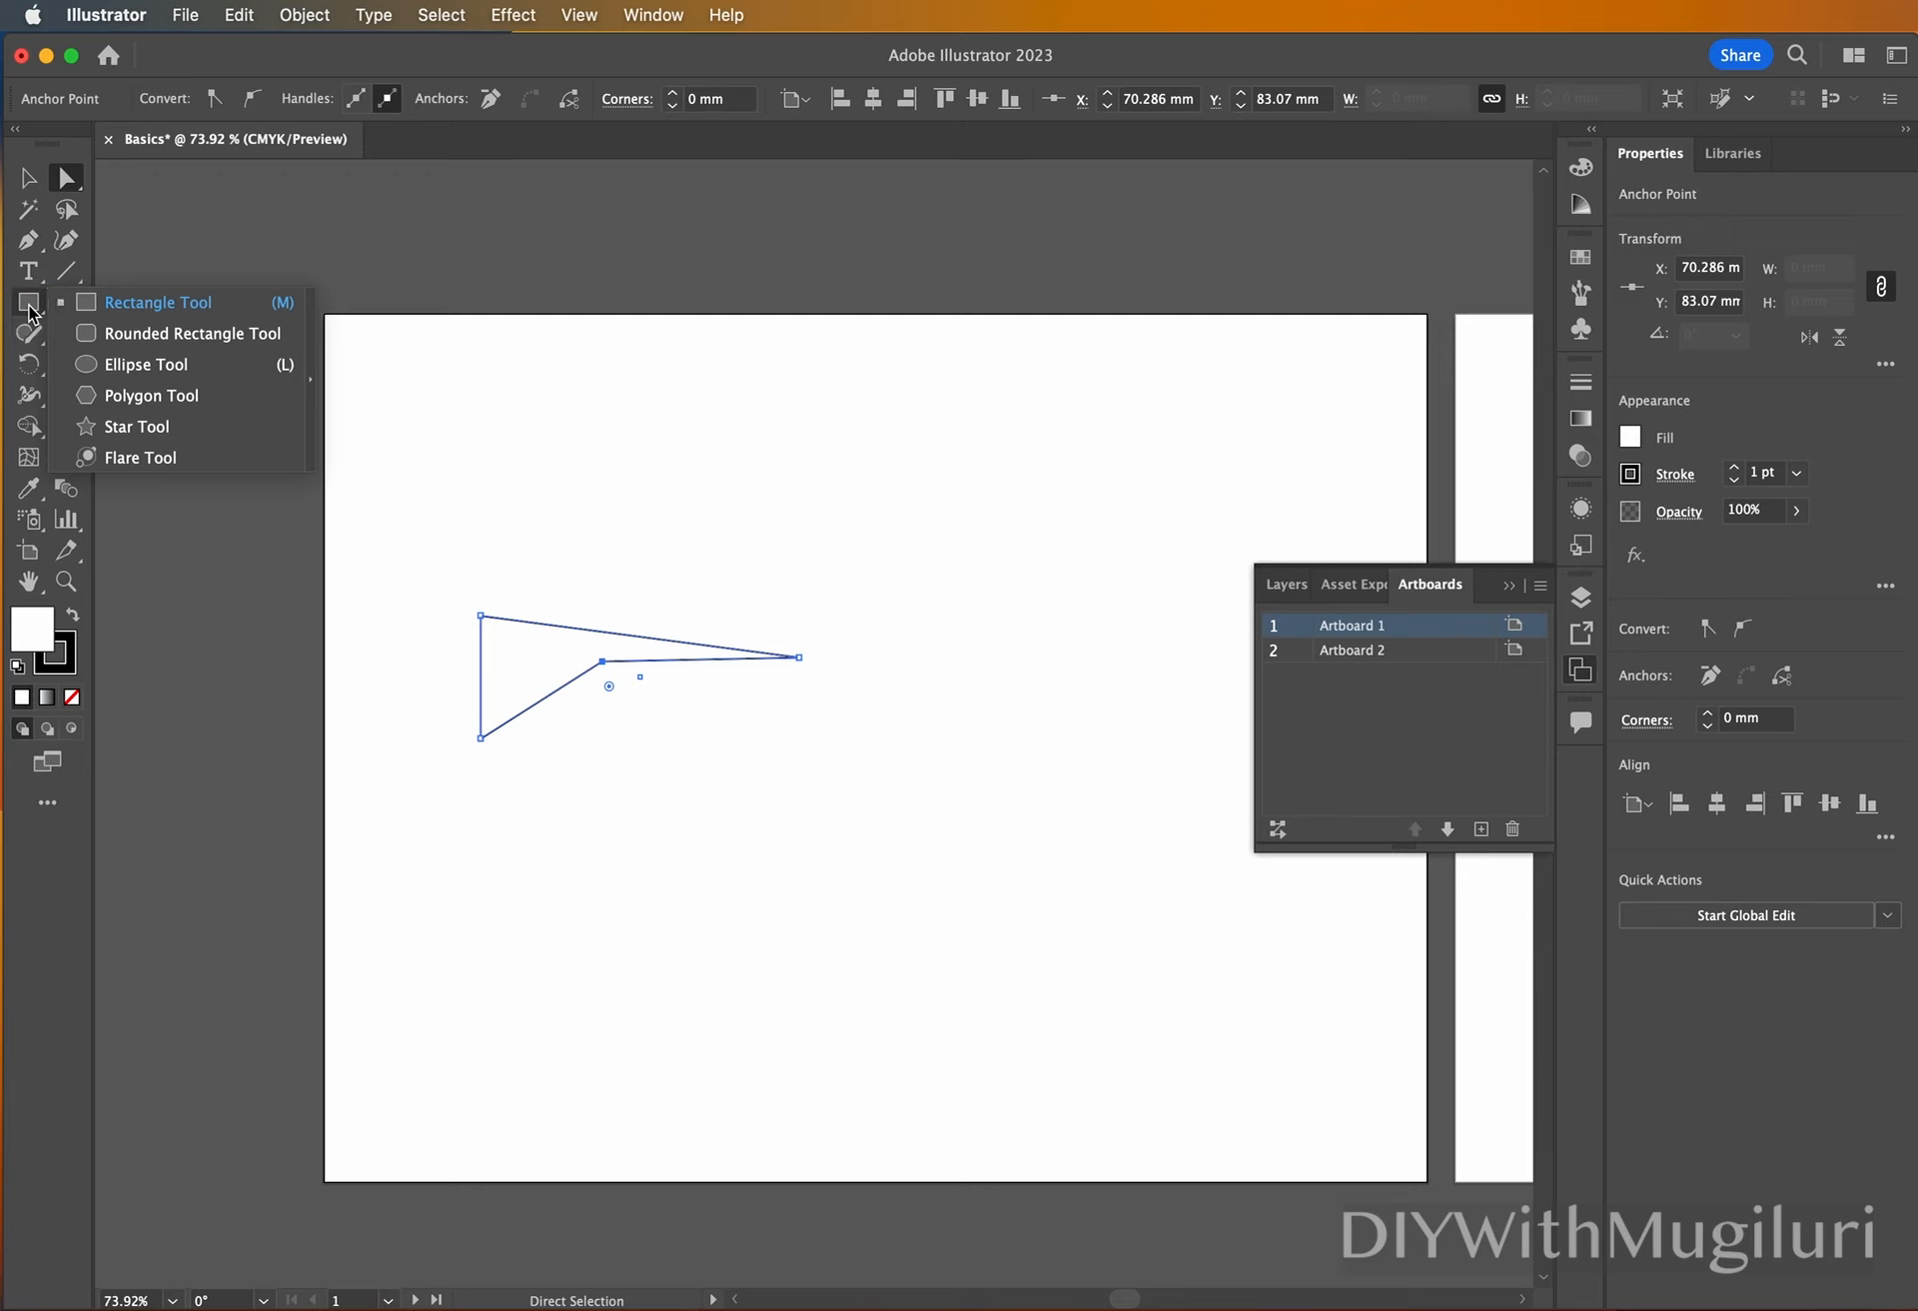
click(207, 285)
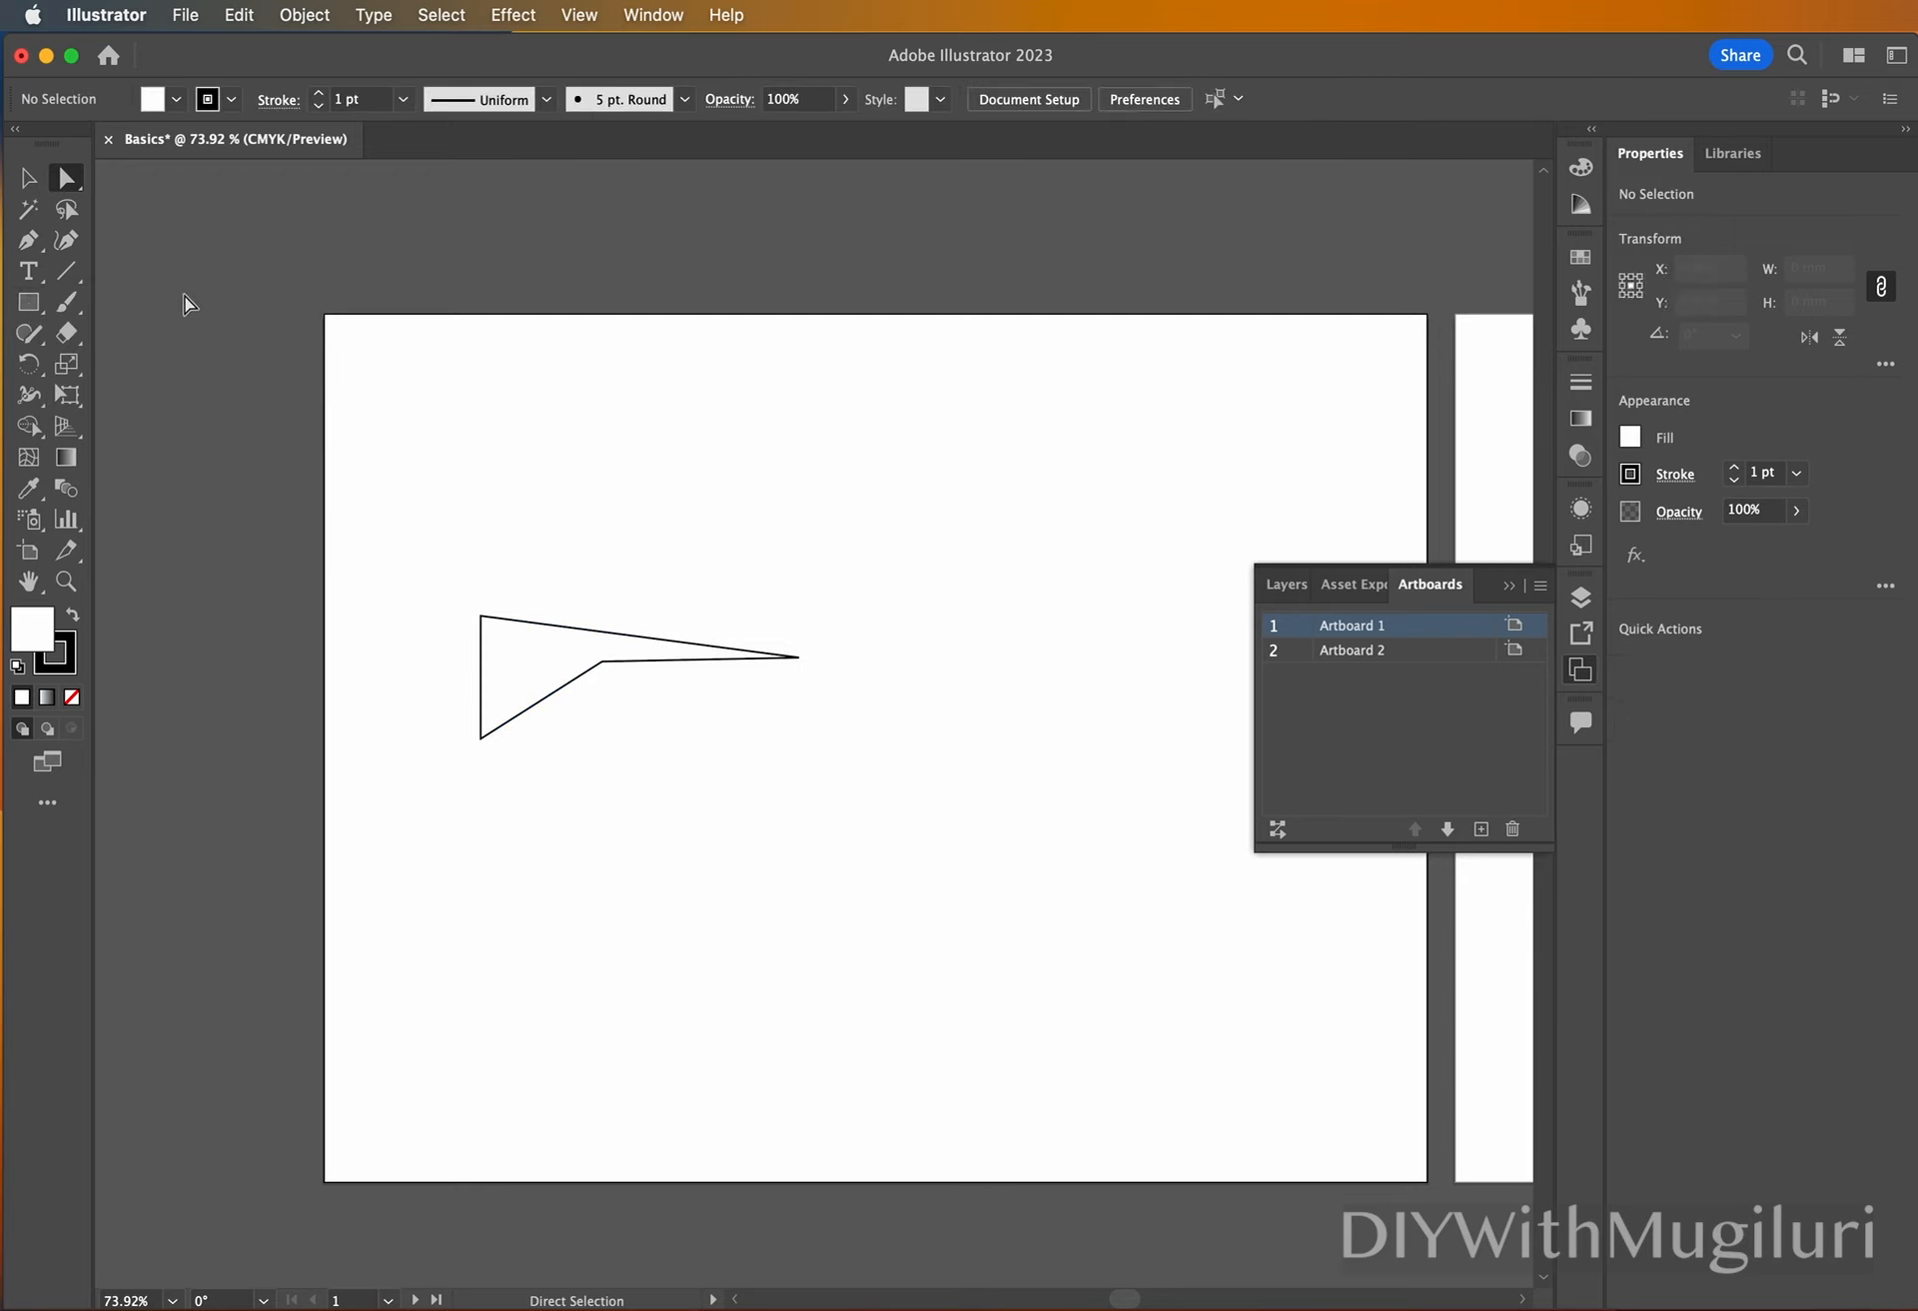
click(27, 245)
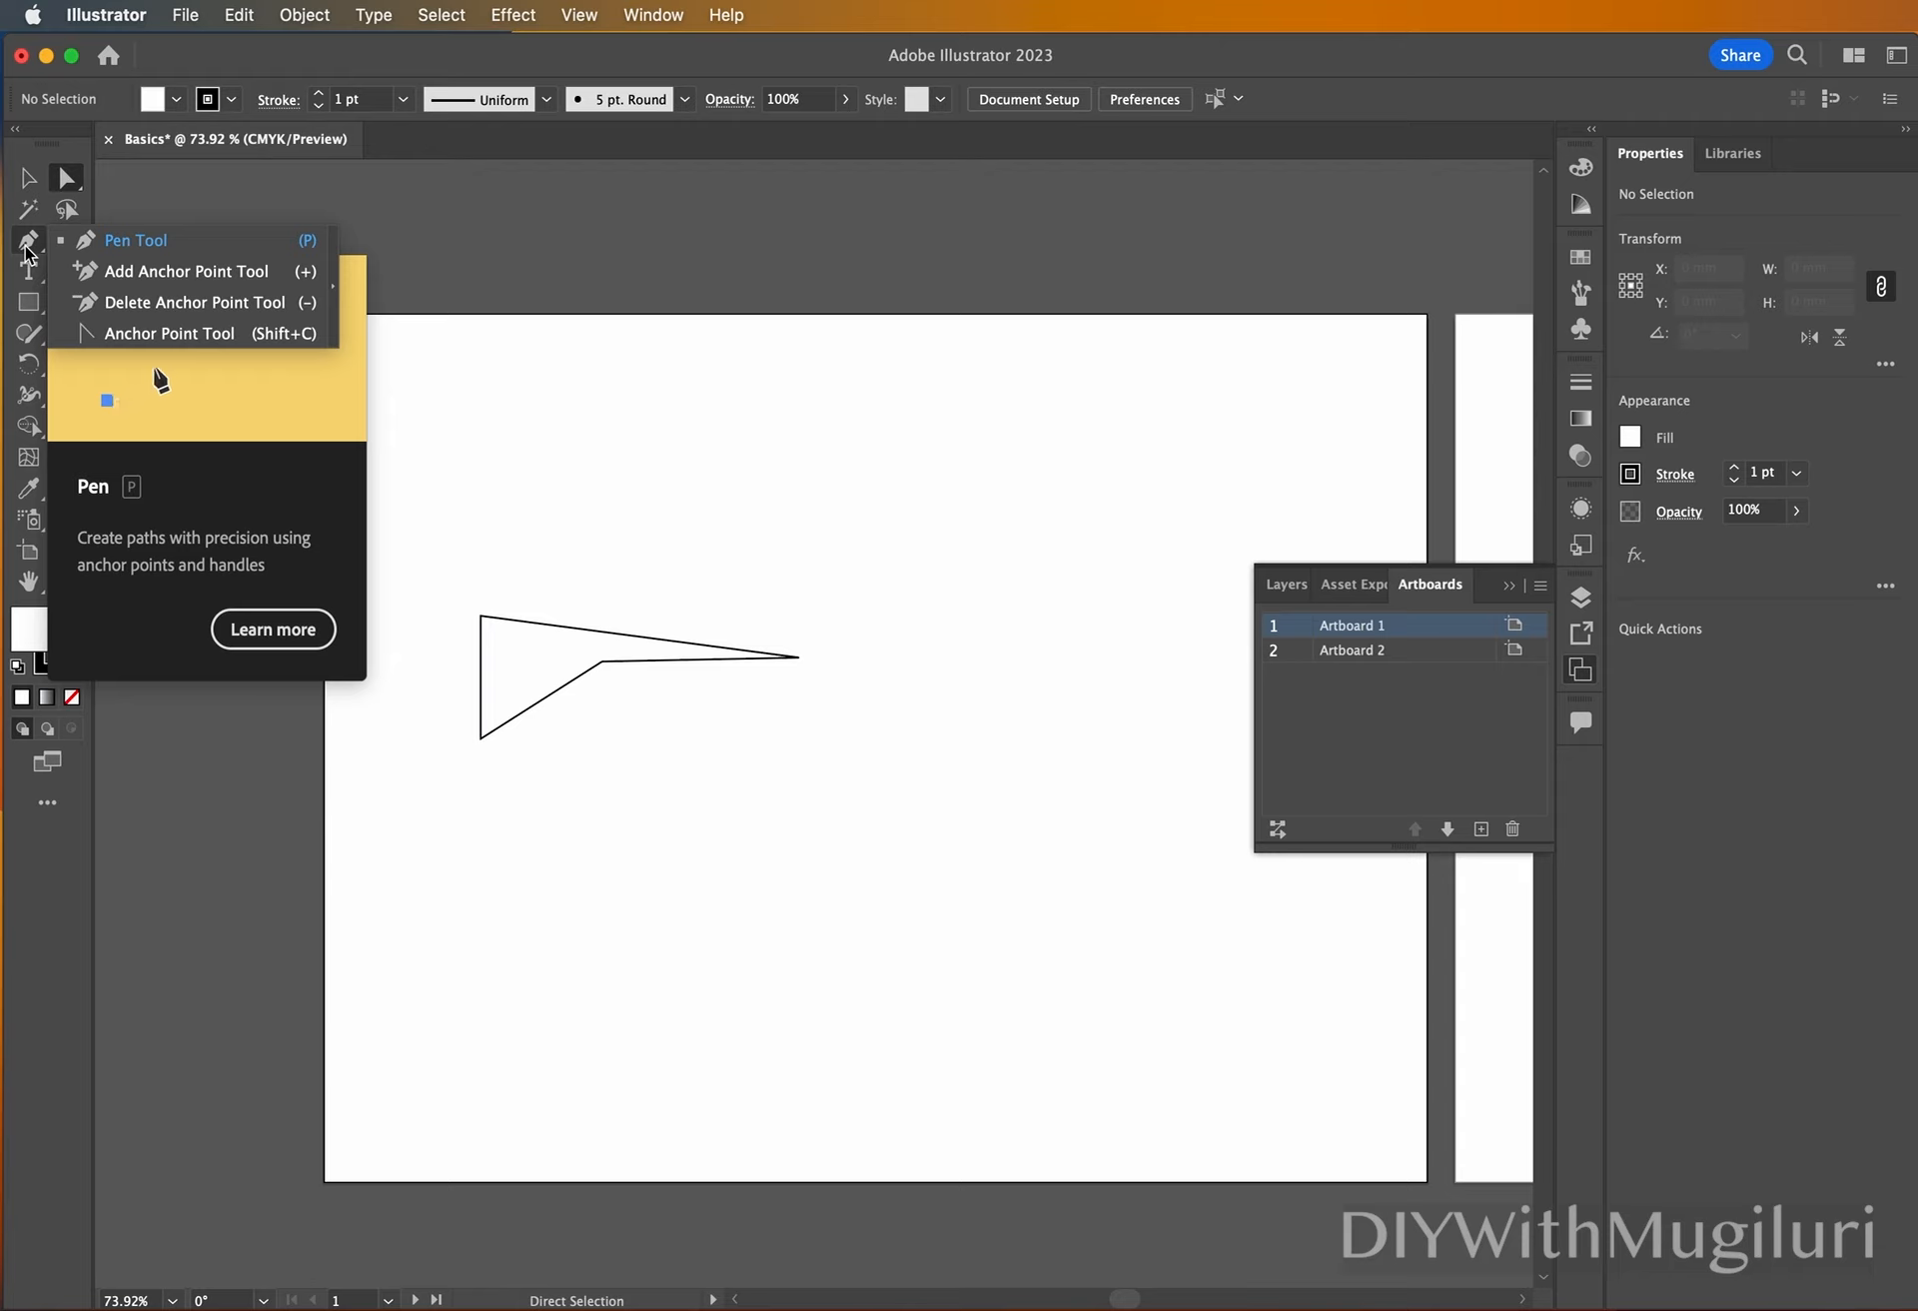
click(293, 190)
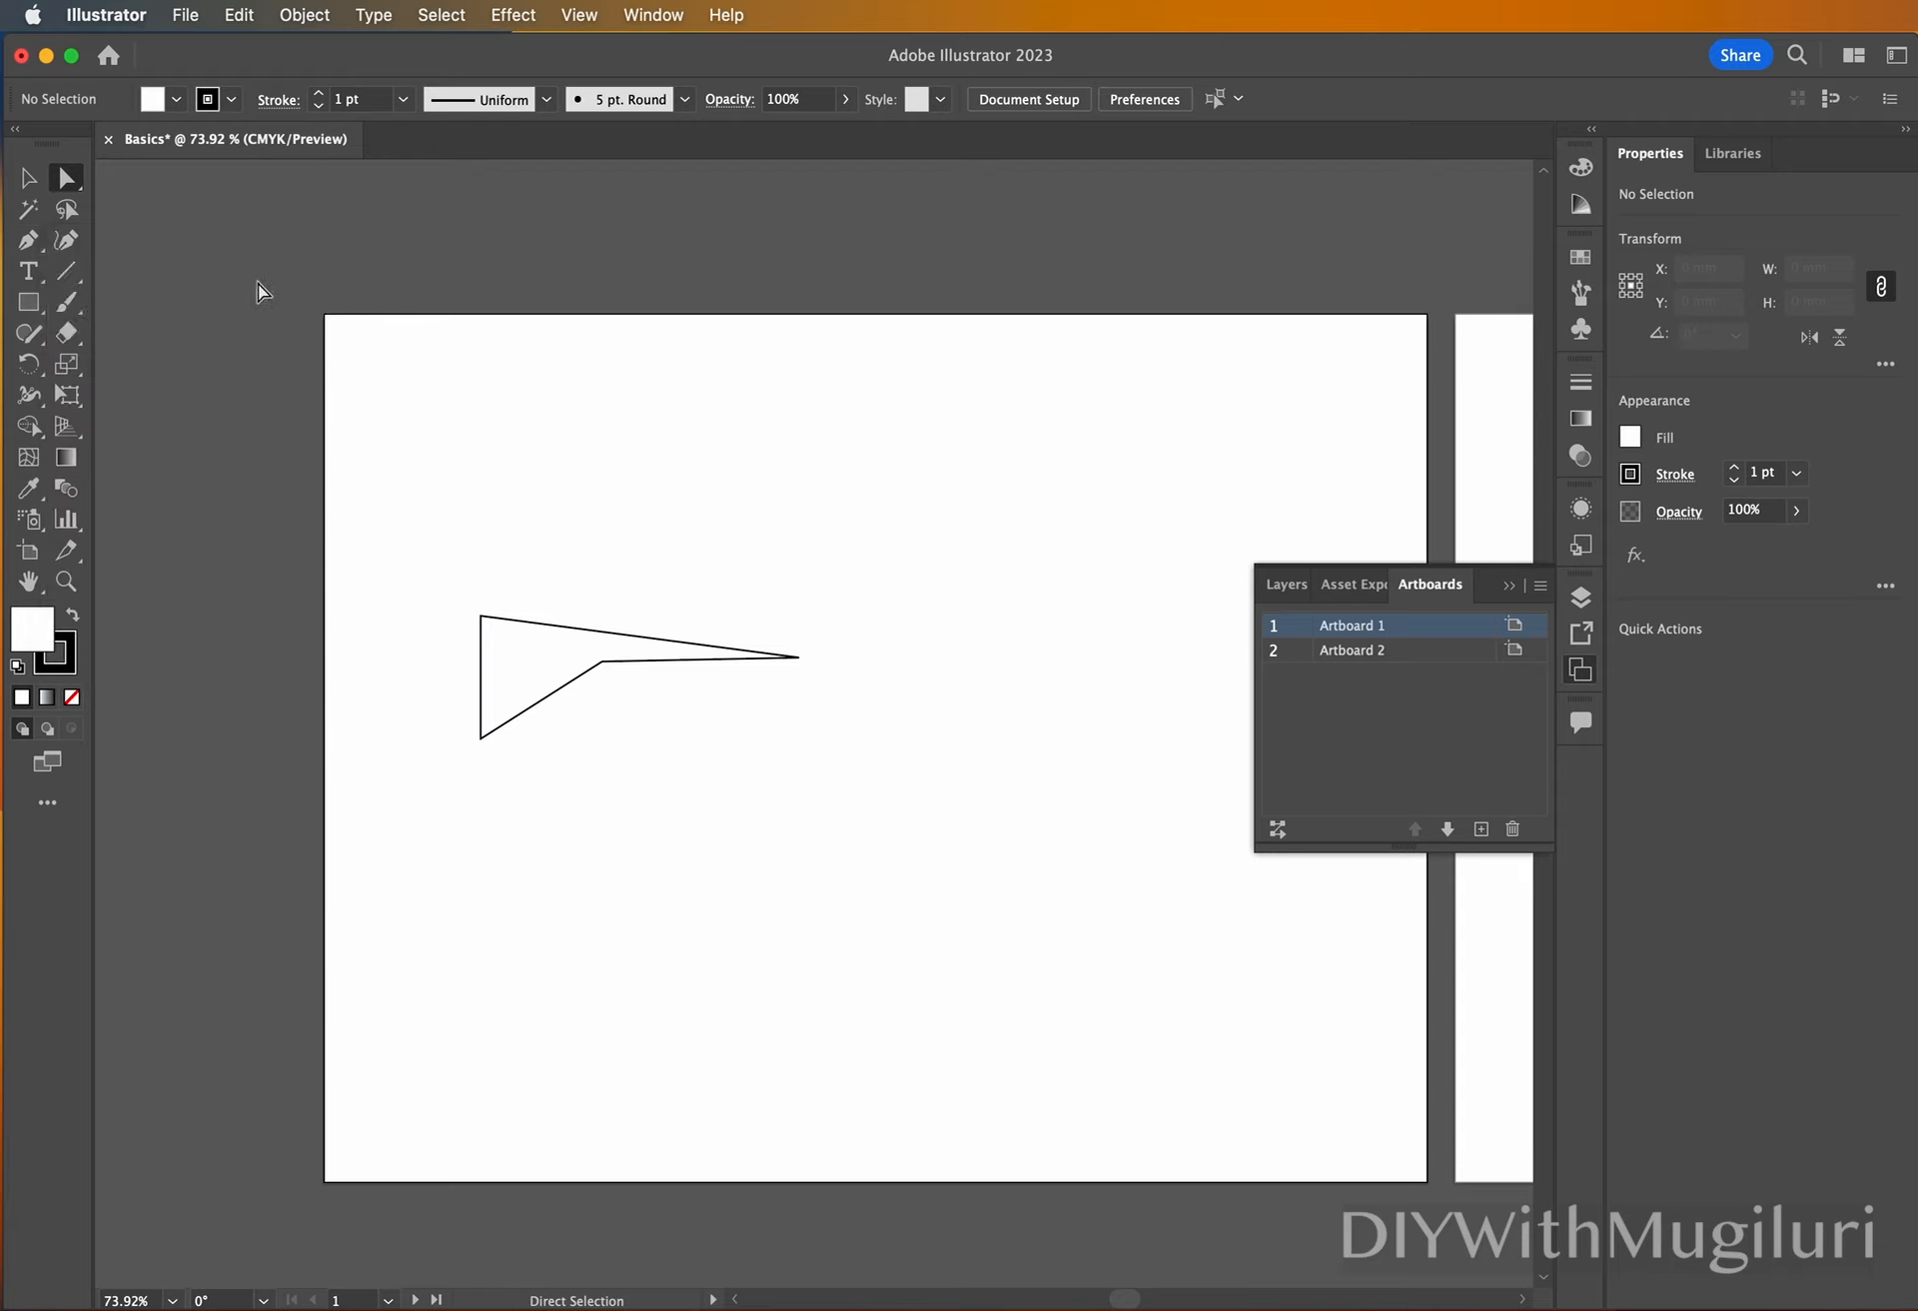